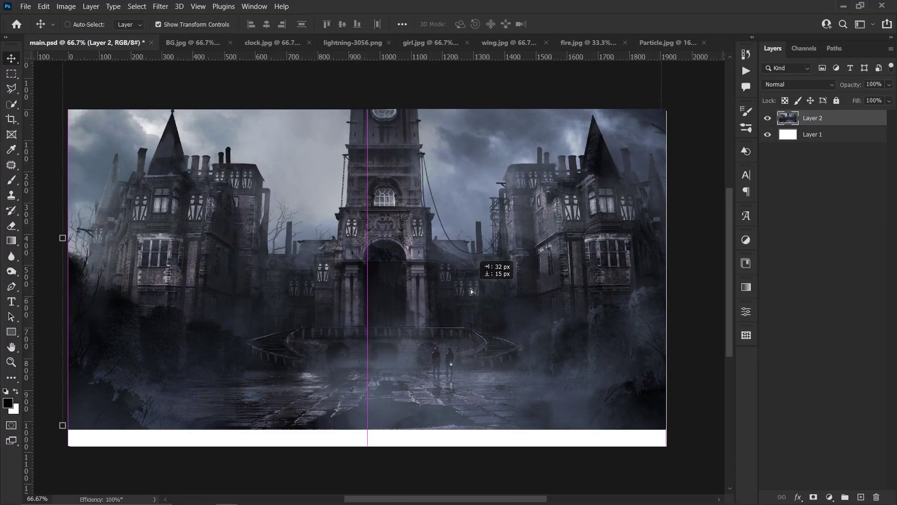
Scale the castle Layer 2 to fill the canvas and close BG.jpg
left_click_drag(471, 291, 479, 286)
key("ctrl+t")
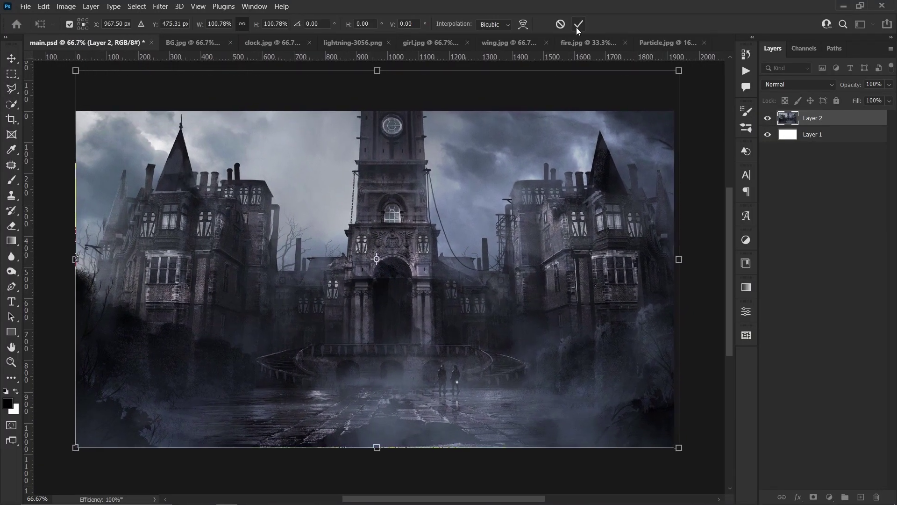
left_click(579, 25)
left_click(230, 43)
Add a Curves adjustment layer and bend the curve to darken the castle
key("z")
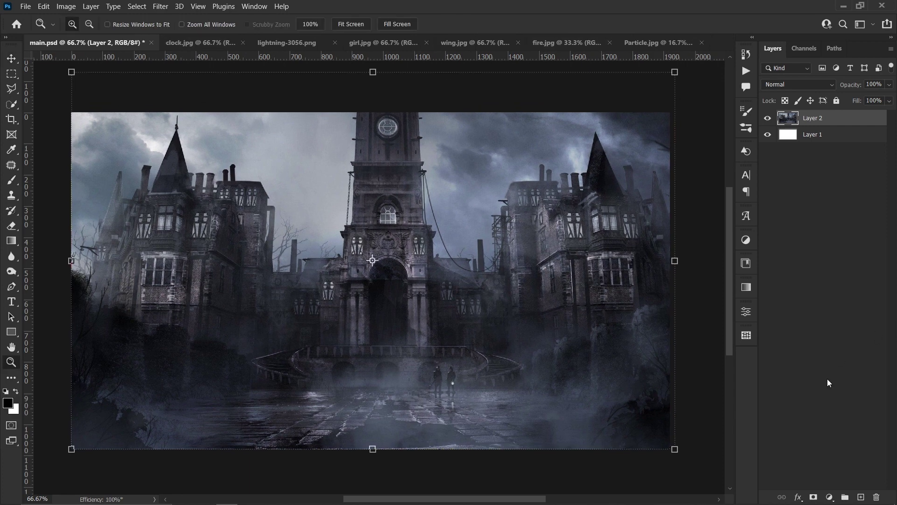
left_click(830, 497)
left_click(823, 347)
left_click_drag(658, 413, 666, 426)
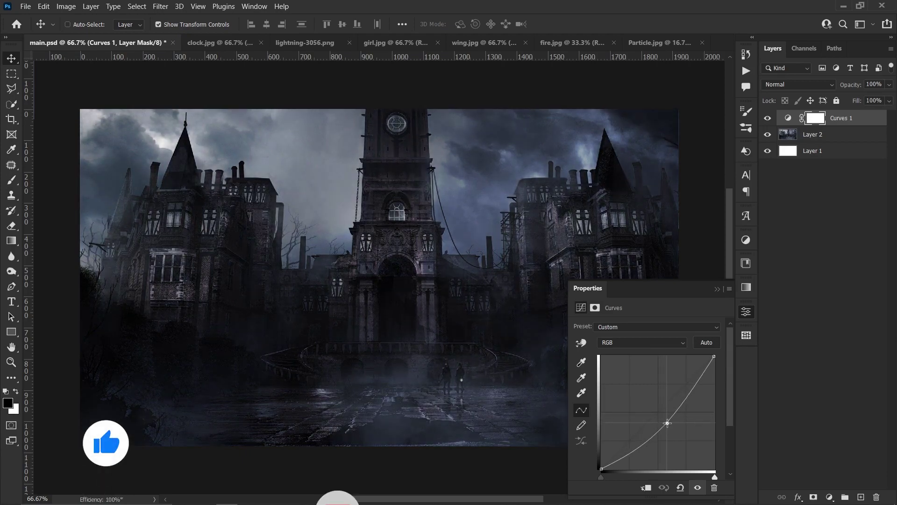
Add Exposure 1 at about +2.4, invert its mask to black, and zoom onto a window
left_click(829, 496)
left_click(825, 359)
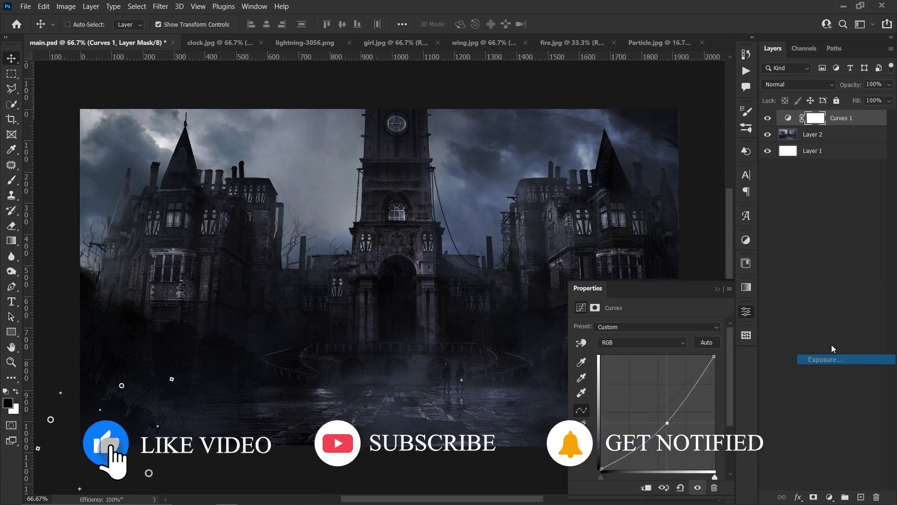
left_click_drag(647, 355, 677, 358)
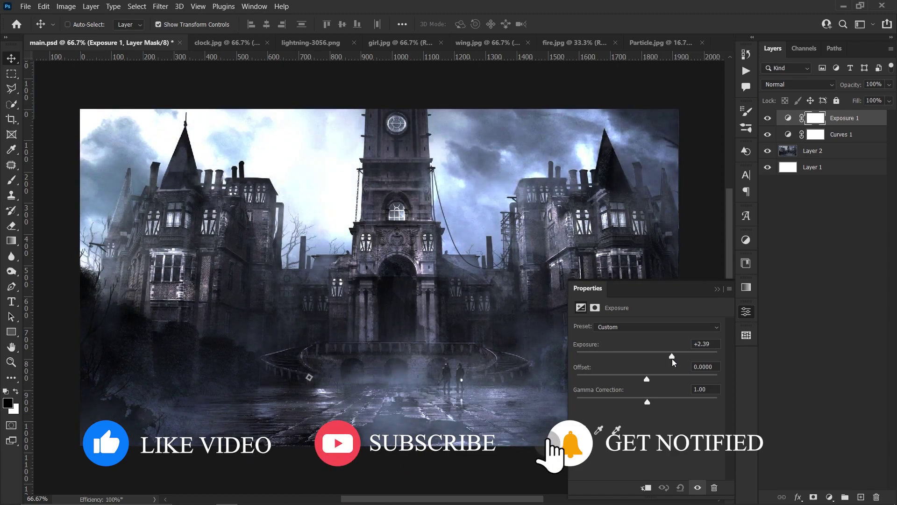
left_click(717, 288)
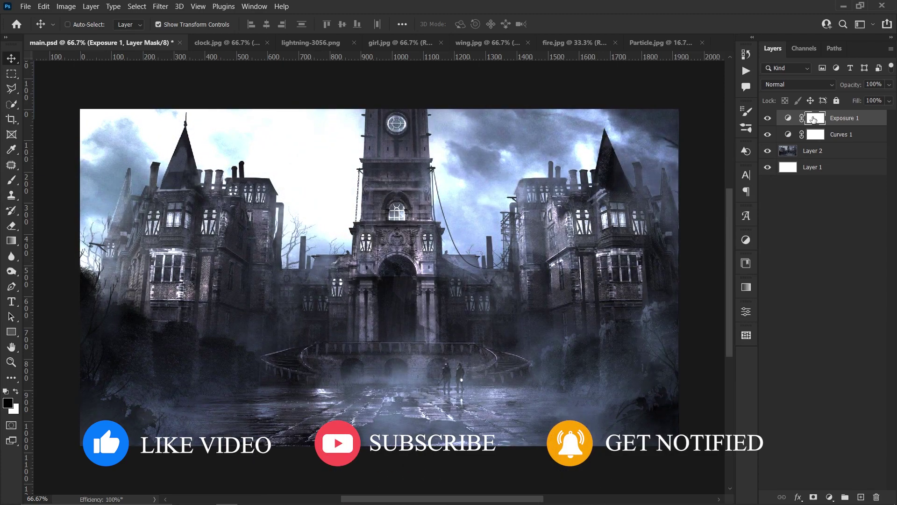
key("ctrl+i")
key("z")
left_click(648, 230)
Paint white on the Exposure 1 mask with a small brush over the window panes
left_click(503, 271)
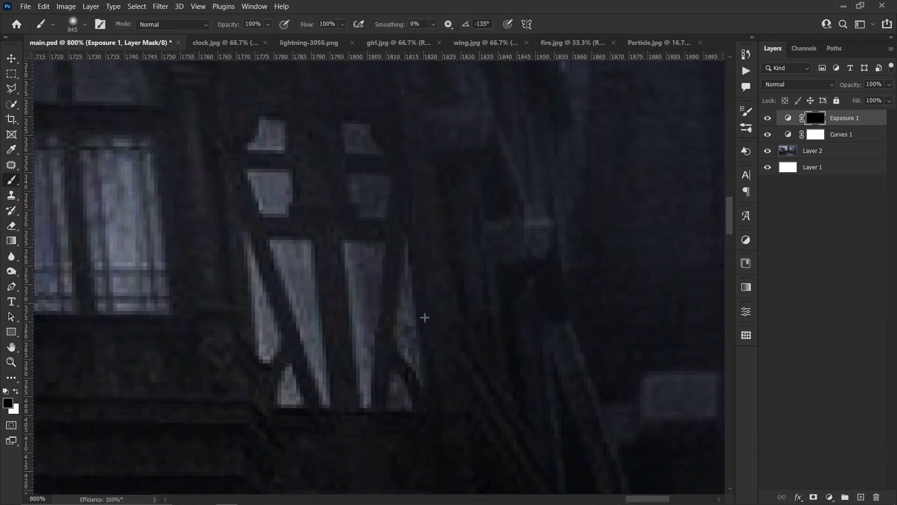
key("b")
right_click(384, 281)
key("Escape")
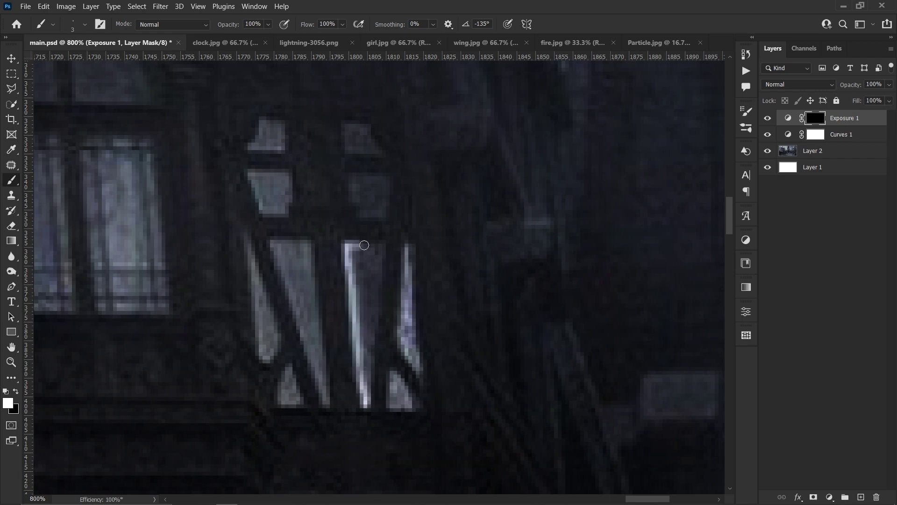
mouse_move(365, 337)
left_mouse_down()
mouse_move(370, 257)
mouse_move(463, 294)
left_mouse_up()
left_click_drag(378, 286, 415, 359)
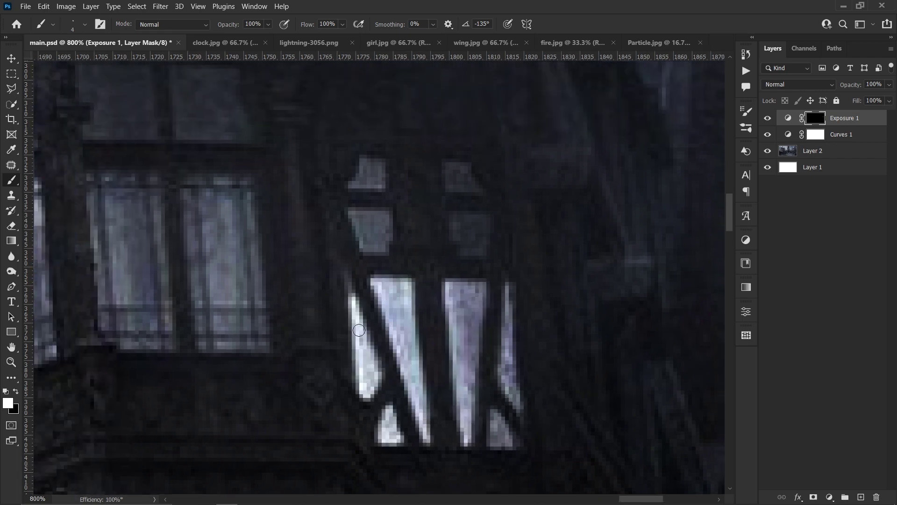
scroll(359, 330, "up", 3)
left_click_drag(372, 320, 352, 348)
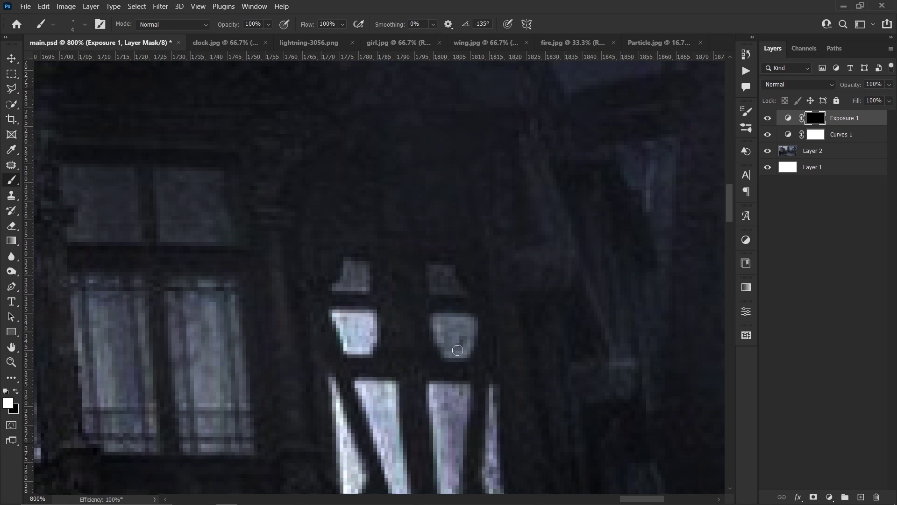
scroll(436, 265, "left", 3)
left_click_drag(449, 276, 467, 290)
scroll(458, 280, "left", 3)
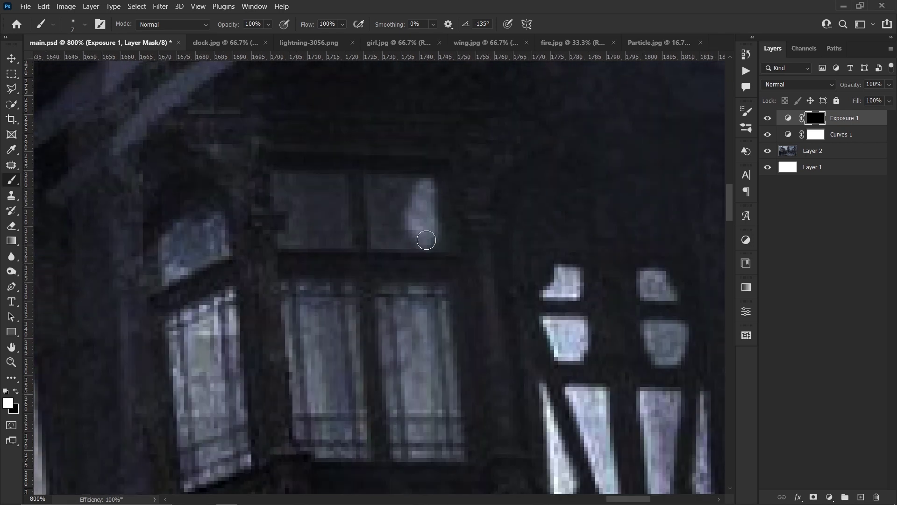
mouse_move(421, 187)
left_mouse_down()
mouse_move(417, 215)
mouse_move(290, 236)
mouse_move(318, 201)
mouse_move(362, 239)
left_mouse_up()
Resize the brush and paint more upper window panes white on the mask
key("bracketleft")
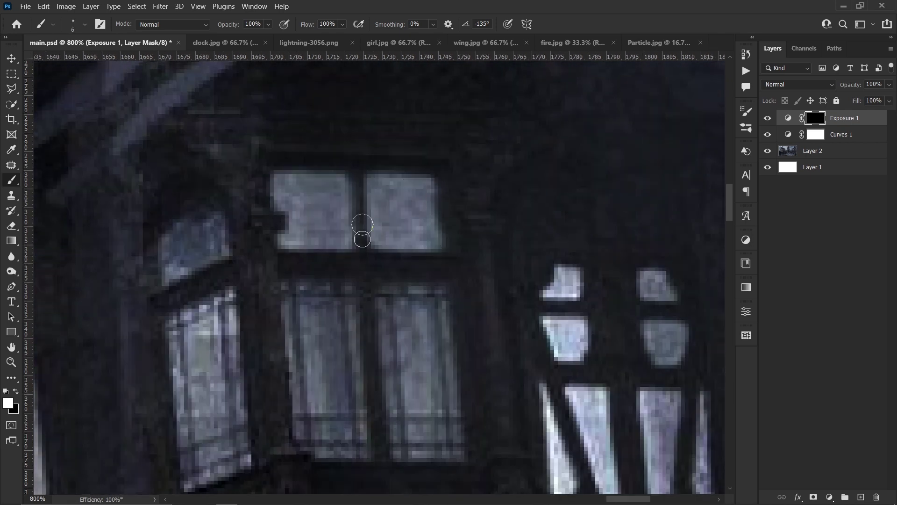
scroll(359, 196, "down", 3)
key("x")
key("bracketright")
key("bracketright")
key("bracketright")
left_click_drag(425, 206, 416, 262)
mouse_move(388, 201)
left_mouse_down()
mouse_move(402, 374)
mouse_move(430, 318)
mouse_move(391, 206)
left_mouse_up()
key("bracketright")
key("bracketright")
scroll(687, 209, "right", 1)
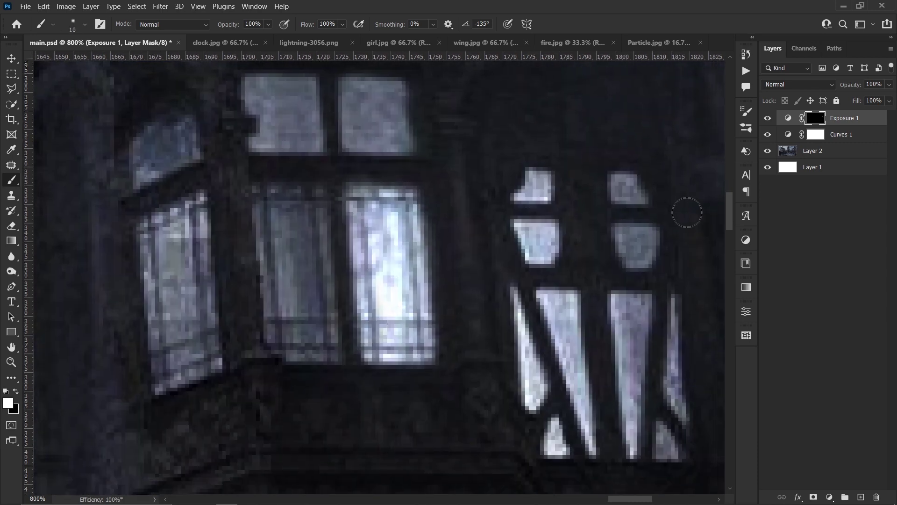
key("x")
Limit Exposure 1's brightening to lighter tones with Blend If in Blending Options
left_click(880, 121)
double_click(880, 120)
left_click_drag(618, 279, 713, 287)
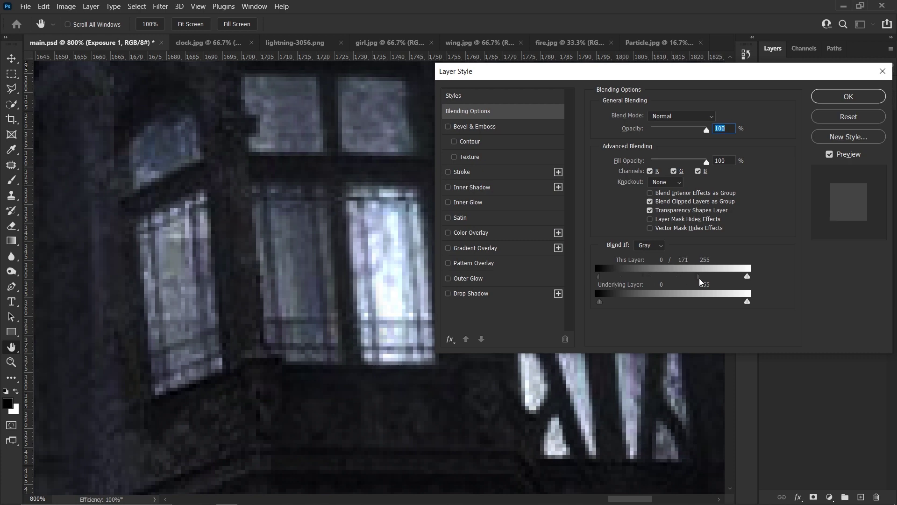
key("Return")
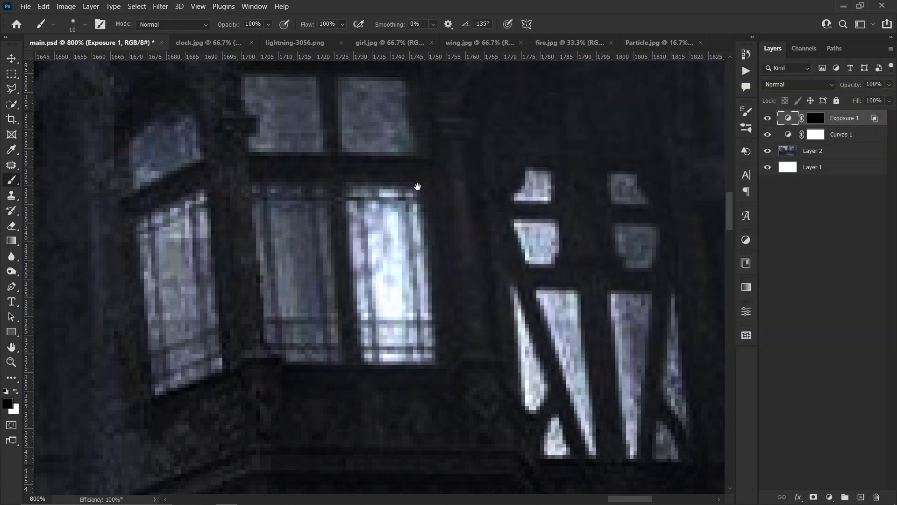
Paint light over the middle window, then view the image at 100%
scroll(388, 187, "left", 2)
key("x")
key("ctrl+backslash")
mouse_move(344, 285)
left_mouse_down()
mouse_move(324, 200)
mouse_move(374, 327)
left_mouse_up()
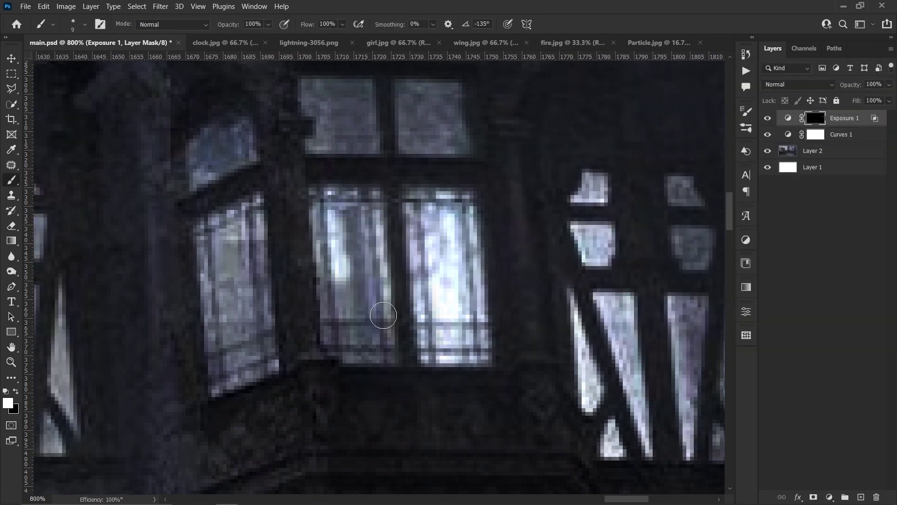
key("z")
right_click(370, 235)
left_click(388, 252)
Select the large window panes with the Polygonal Lasso to mask them out of Layer 2
left_click_drag(323, 269, 483, 275)
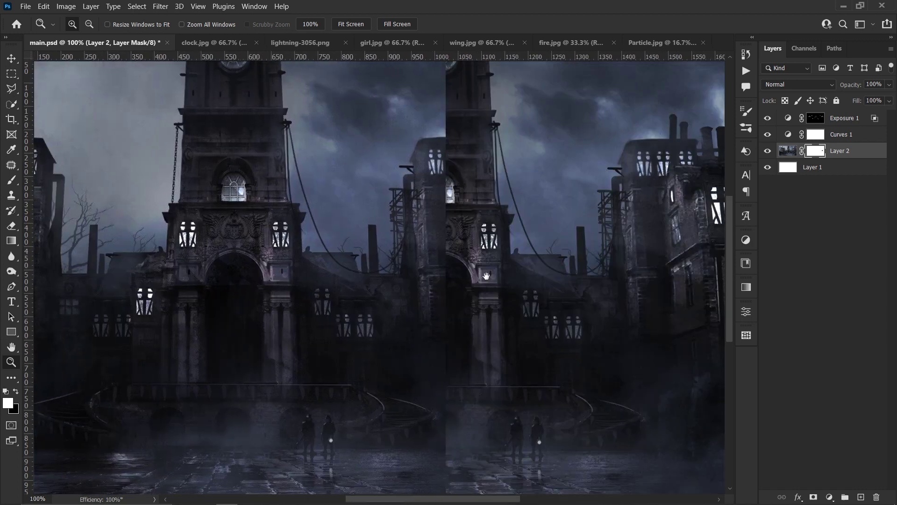
left_click_drag(356, 286, 370, 257)
left_click(371, 256)
key("l")
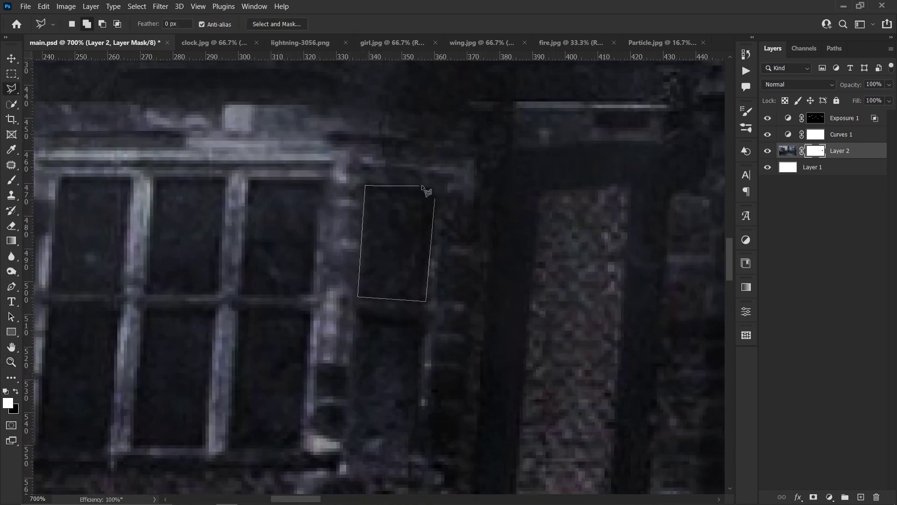
left_click_drag(445, 238, 447, 218)
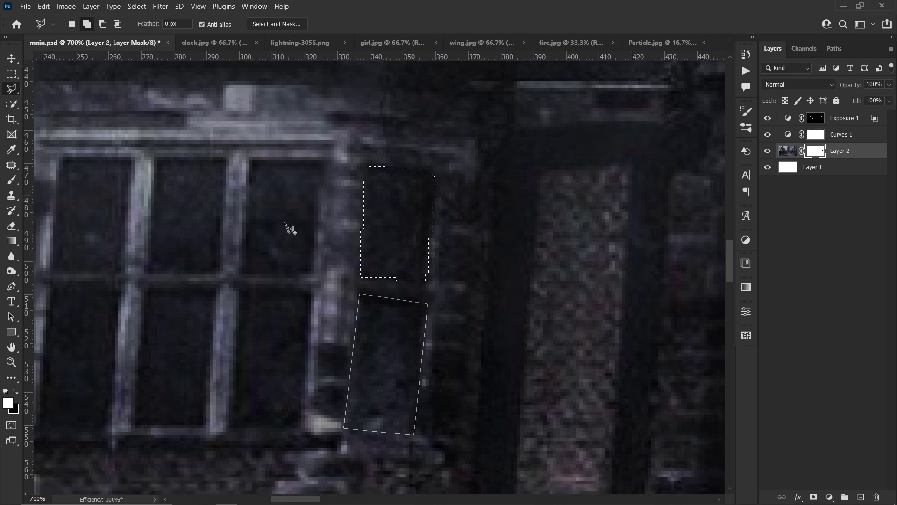
key("z")
key("ctrl+0")
Add an orange ffa800 Solid Color fill layer and move it beneath Layer 2
left_click(825, 498)
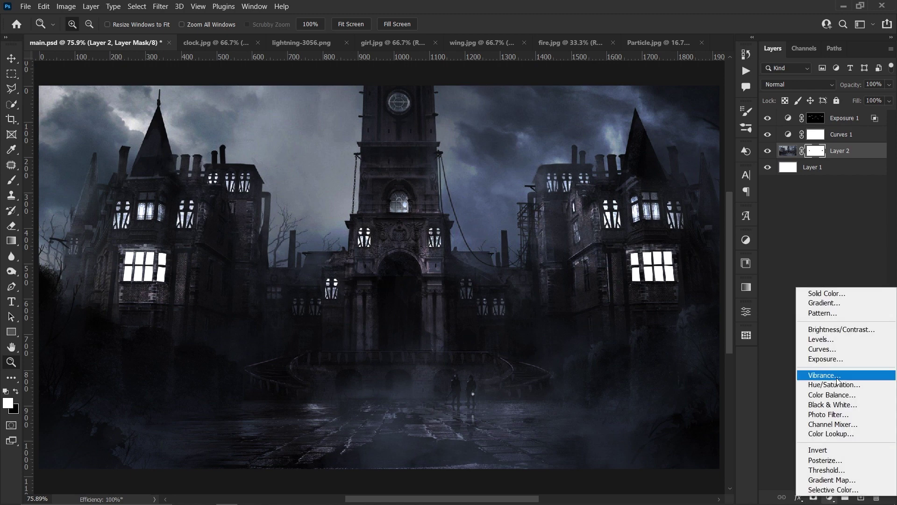
left_click(849, 292)
left_click_drag(587, 245, 589, 231)
left_click(559, 120)
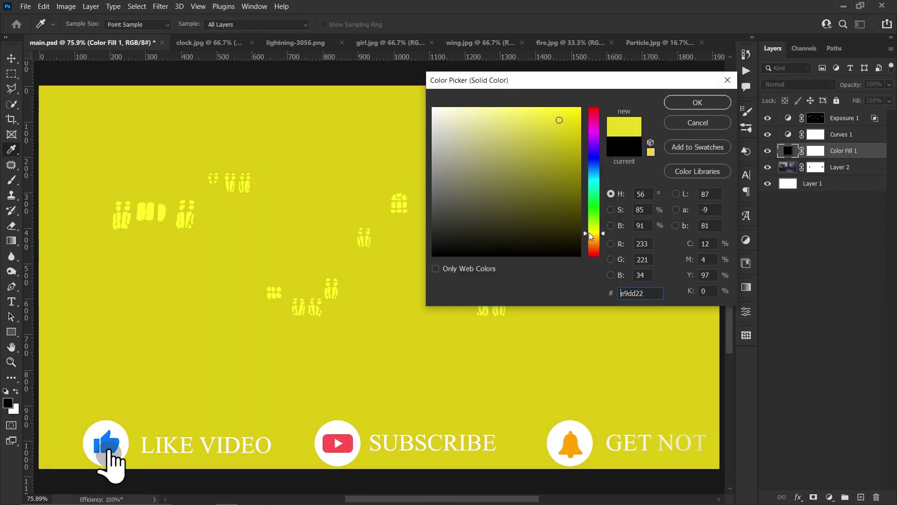
type("ff")
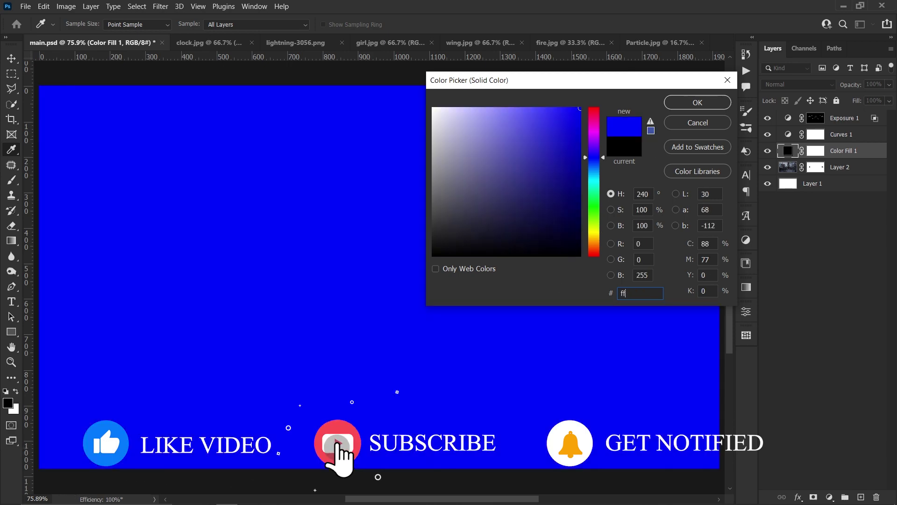
type("a800")
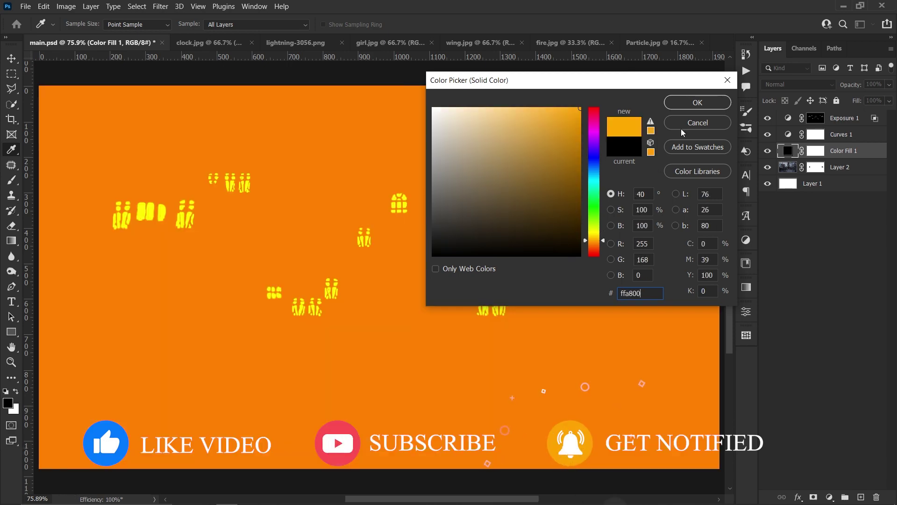
key("Return")
left_click_drag(869, 151, 881, 173)
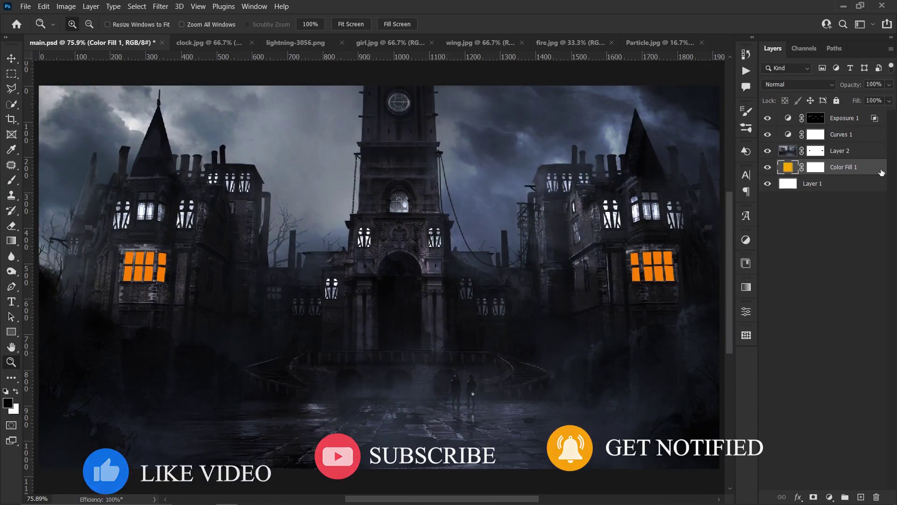
Add Exposure 2 at +0.56 above the orange fill and invert its mask to black
left_click(830, 496)
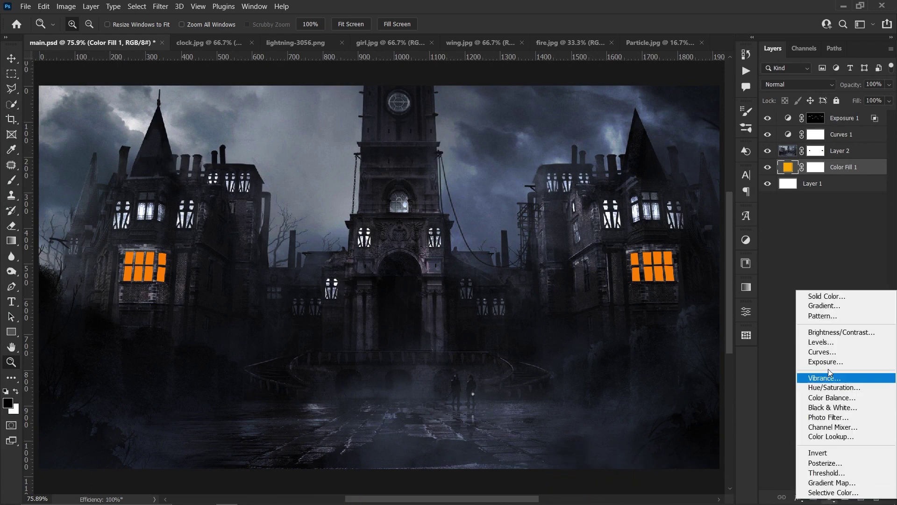
left_click(834, 361)
left_click_drag(649, 351, 657, 356)
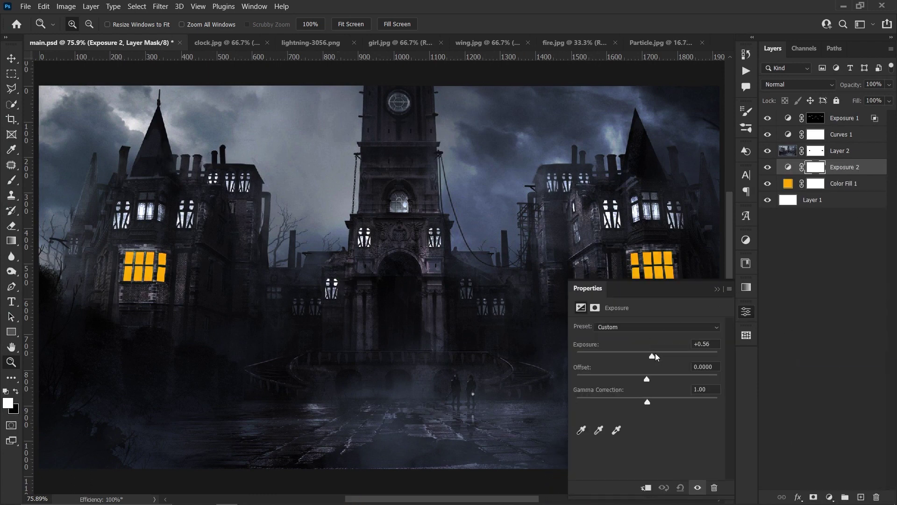
left_click(717, 288)
left_click(667, 275)
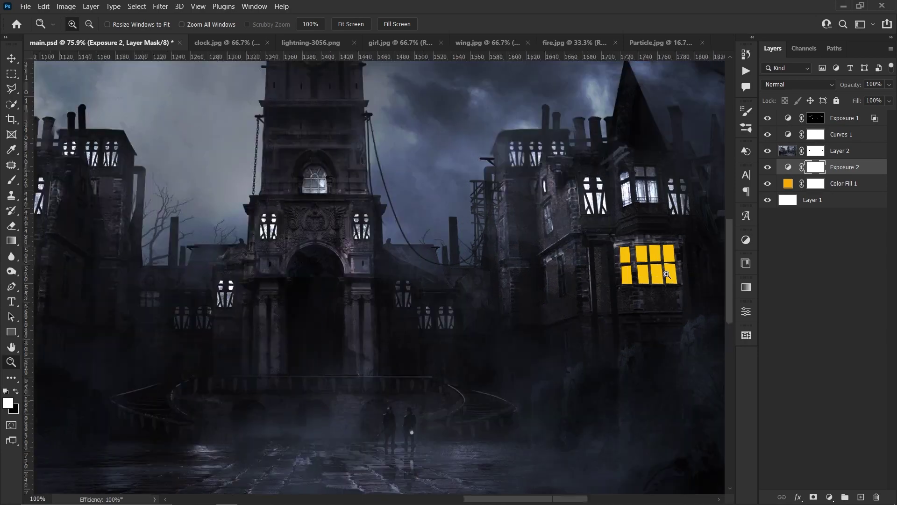
key("ctrl+i")
Paint the orange windows' centres white on the Exposure 2 mask, then bring up clock.jpg
key("b")
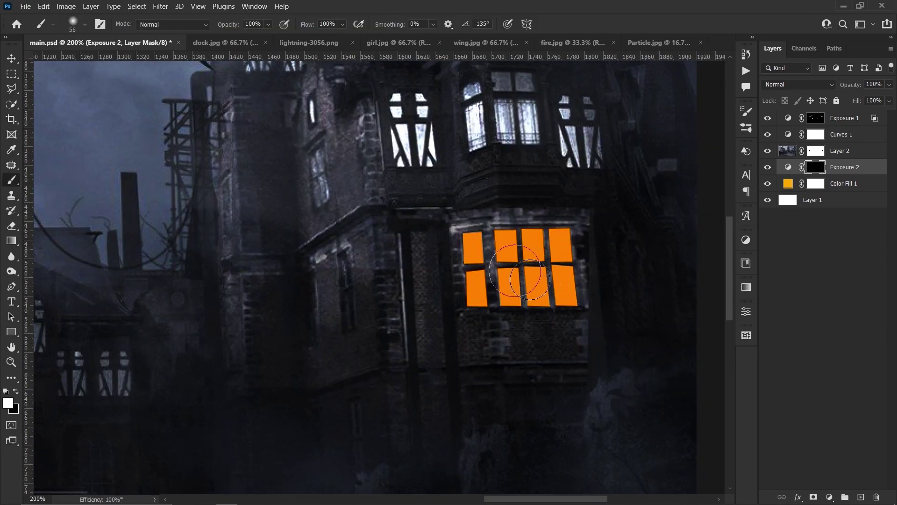
left_click_drag(519, 283, 522, 276)
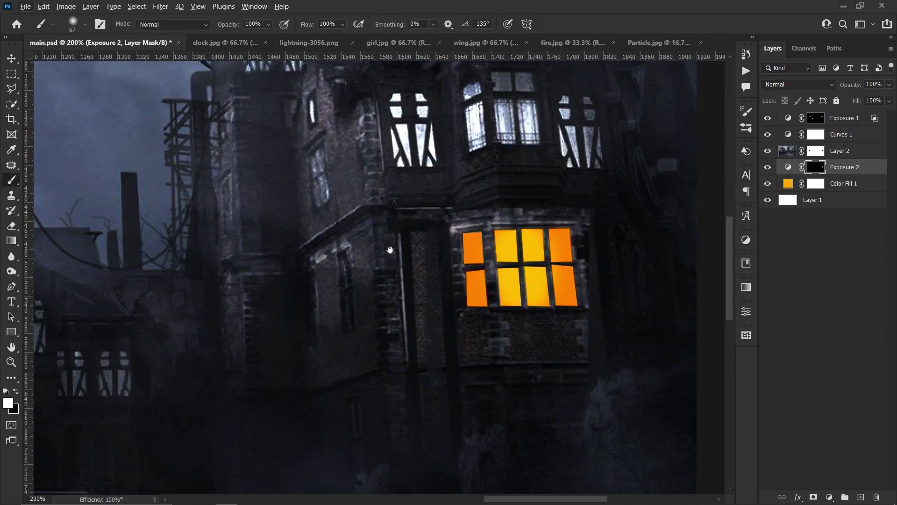
left_click_drag(390, 250, 678, 243)
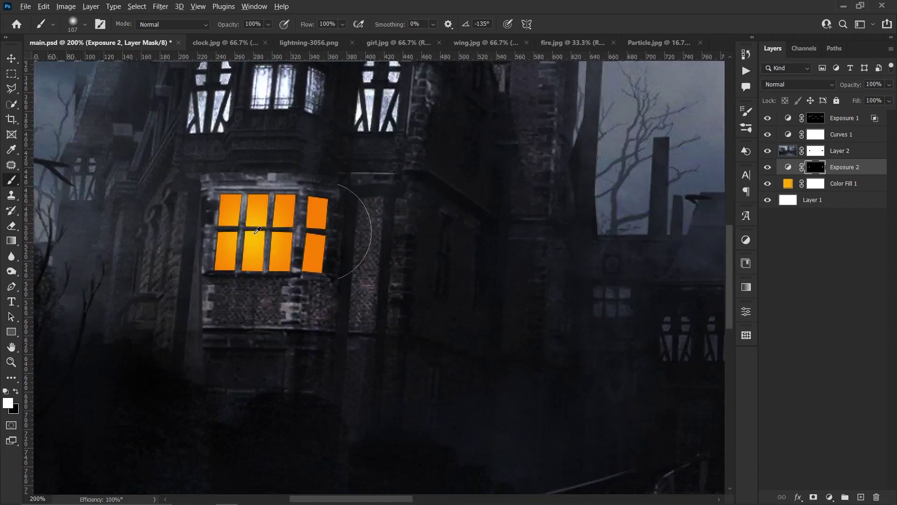
left_click_drag(256, 230, 281, 250)
key("z")
key("ctrl+0")
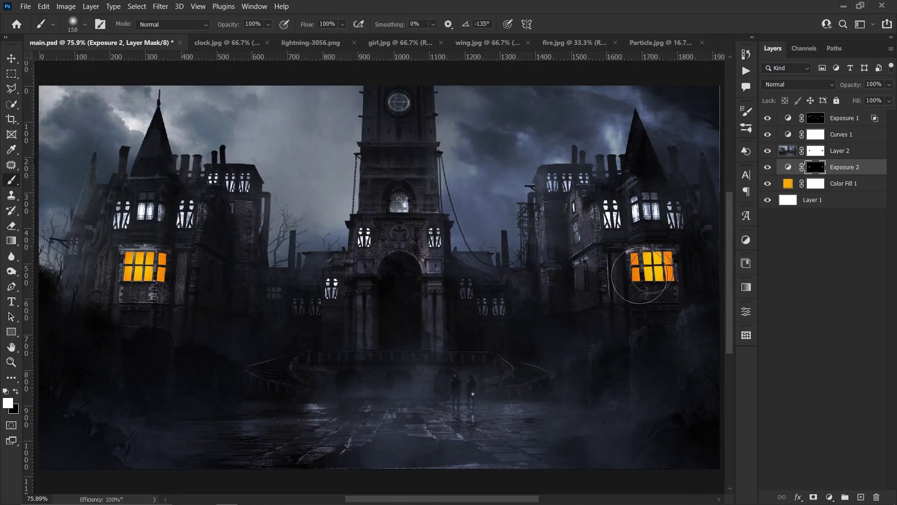
key("v")
key("ctrl+Tab")
Drag clock.jpg into main.psd and scale it onto the tower's clock face
left_click_drag(471, 152, 384, 283)
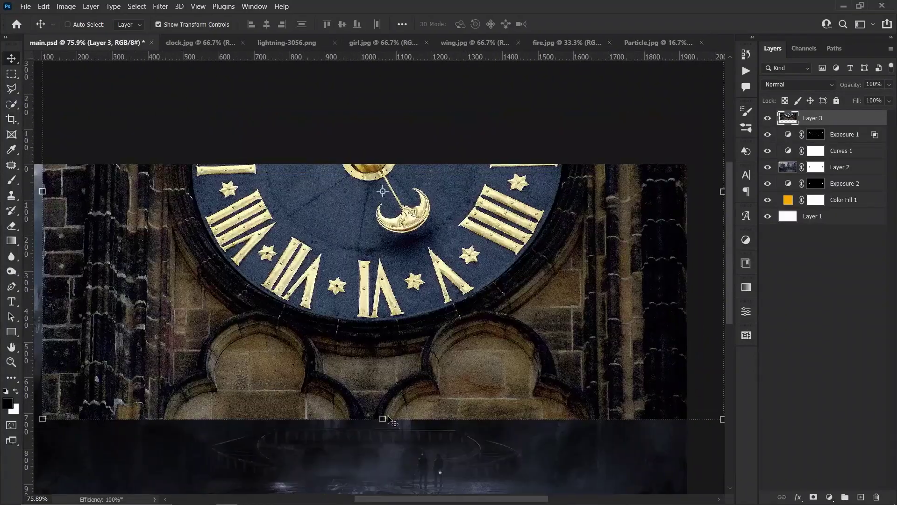
key("ctrl+t")
left_click_drag(722, 419, 405, 321)
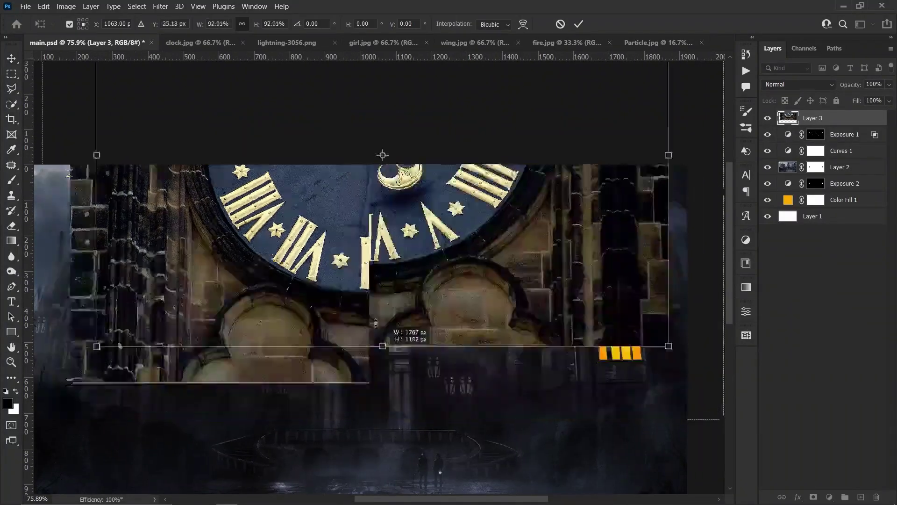
left_click_drag(359, 290, 348, 191)
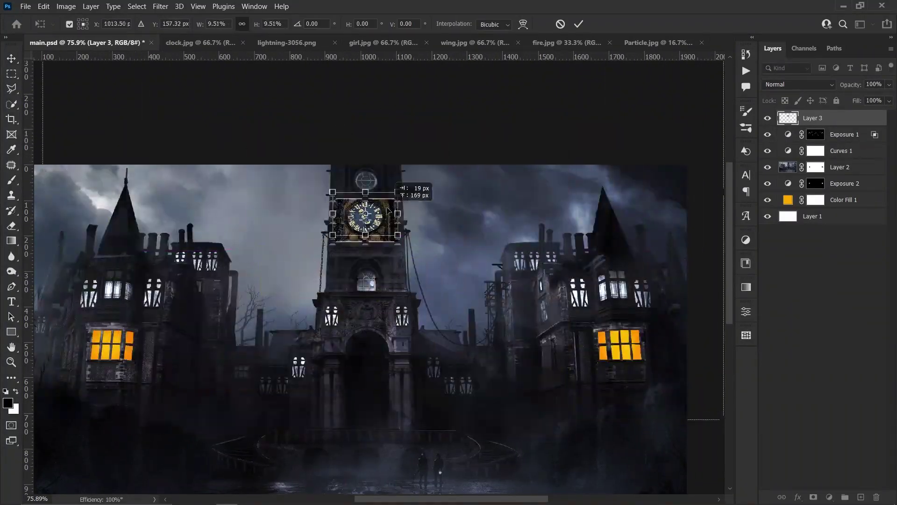
key("Return")
Stretch the clock layer down over the tower face at full opacity
key("z")
left_click(395, 288)
key("ctrl+t")
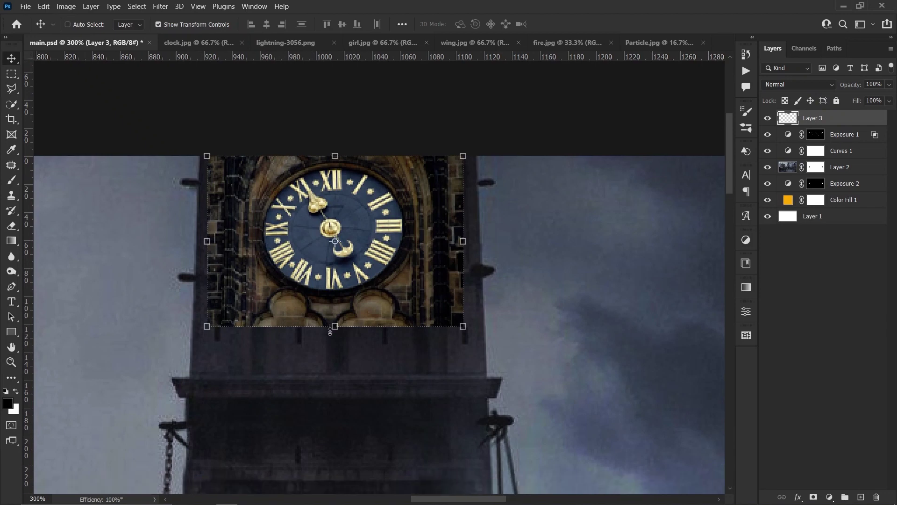
left_click_drag(334, 327, 342, 372)
left_click(578, 24)
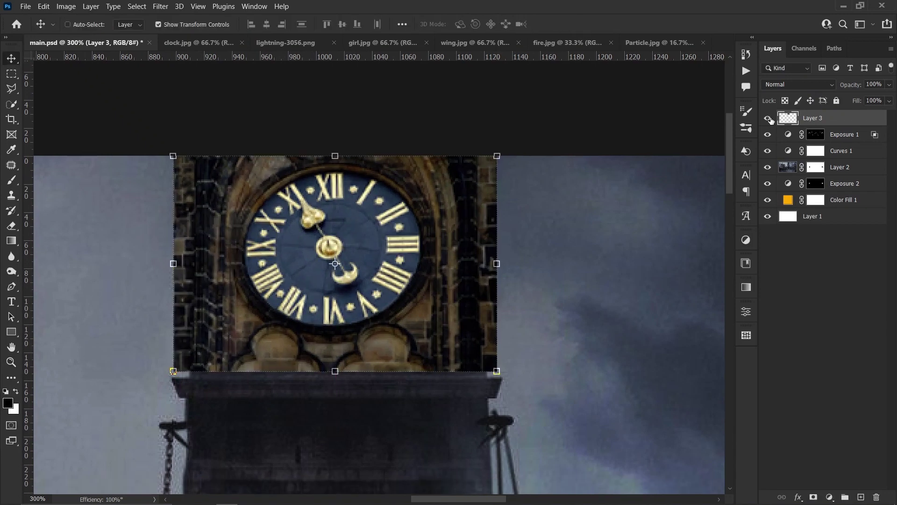
left_click(768, 118)
left_click_drag(877, 97, 890, 96)
left_click(768, 118)
Trim the clock's sides to the tower edges with a Polygonal Lasso selection
key("l")
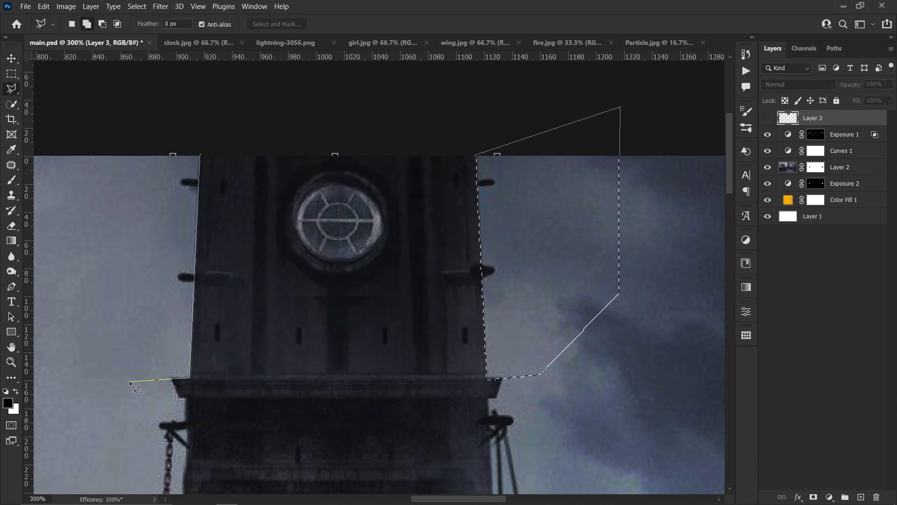
left_click(134, 79)
left_click(767, 118)
key("ctrl+d")
key("z")
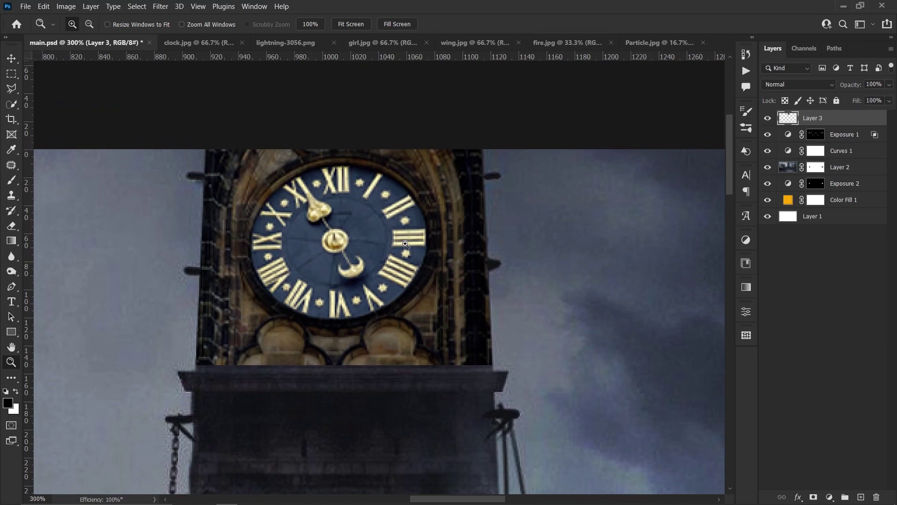
Add a Curves adjustment clipped to the clock, pulled down to darken it
left_click(829, 497)
left_click(836, 350)
left_click(646, 488)
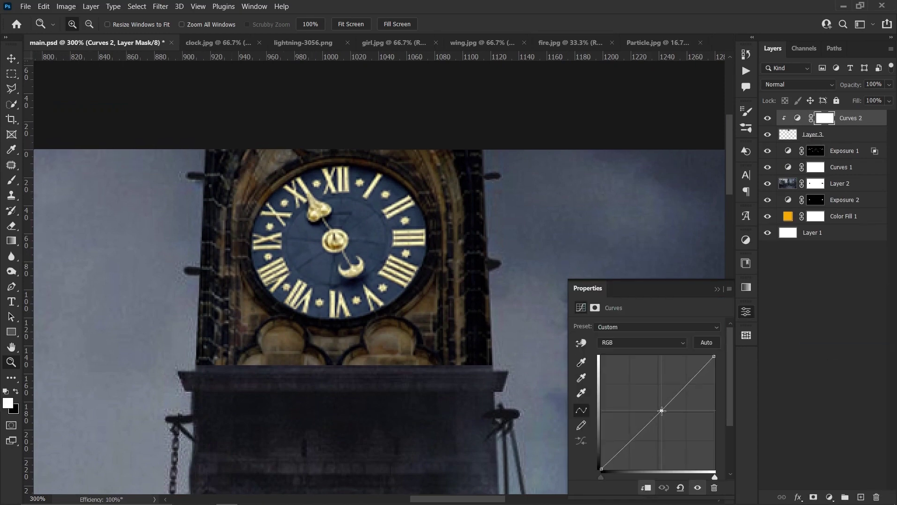
left_click_drag(661, 411, 667, 416)
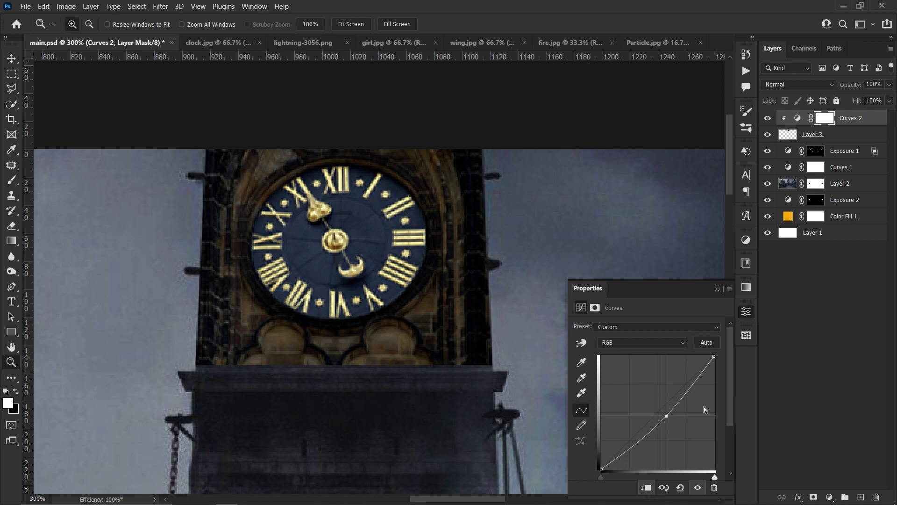
Add a clipped Hue/Saturation with Saturation -75 and Lightness +7
left_click(830, 497)
left_click(836, 378)
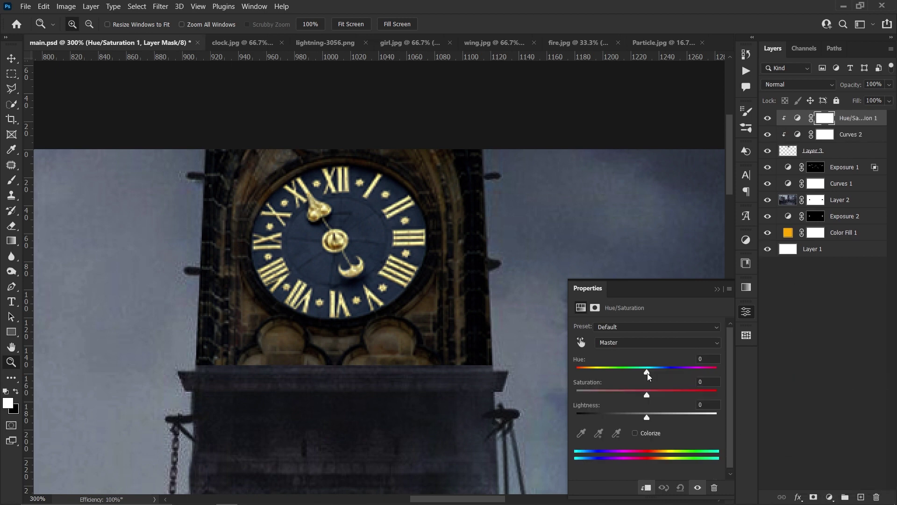
left_click_drag(623, 397, 583, 400)
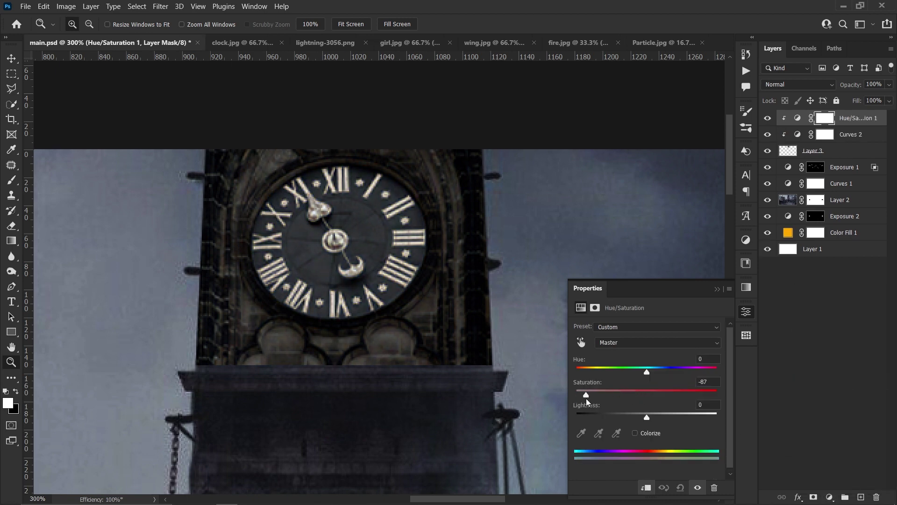
left_click_drag(647, 418, 652, 419)
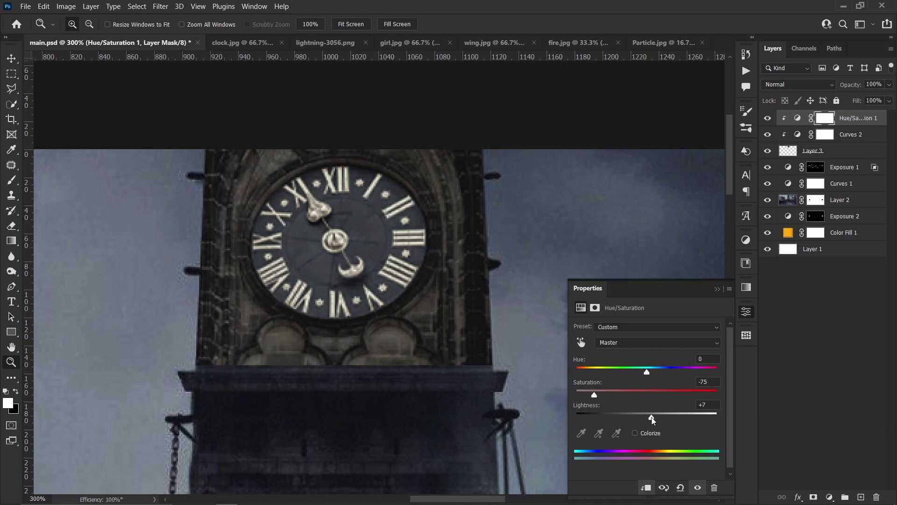
left_click(717, 289)
key("ctrl+0")
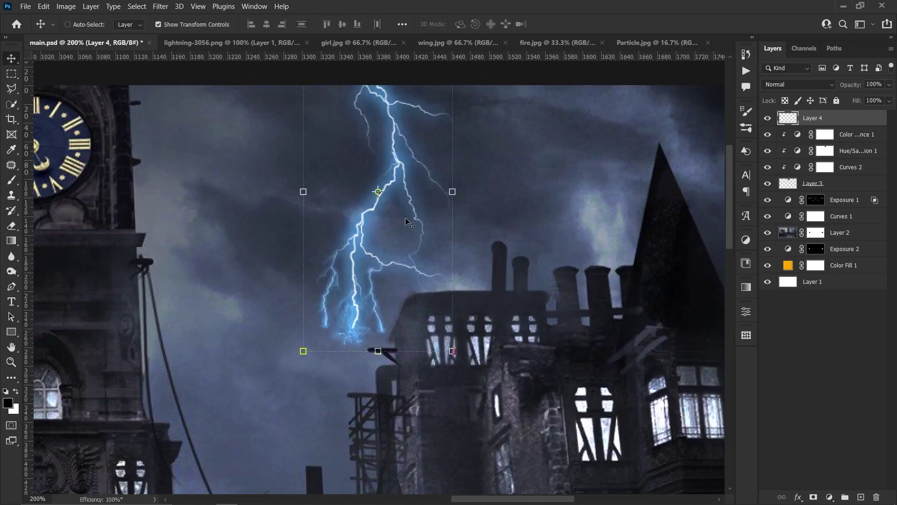
Rotate, enlarge and position the lightning bolt in the sky above the right wing
key("ctrl+minus")
left_click_drag(456, 193, 468, 245)
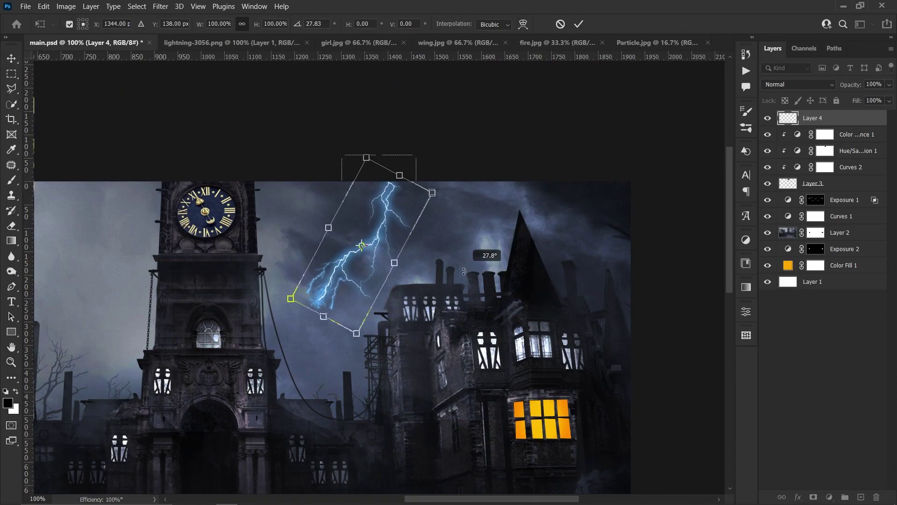
left_click_drag(391, 227, 404, 235)
left_click_drag(455, 205, 462, 222)
left_click_drag(295, 306, 273, 306)
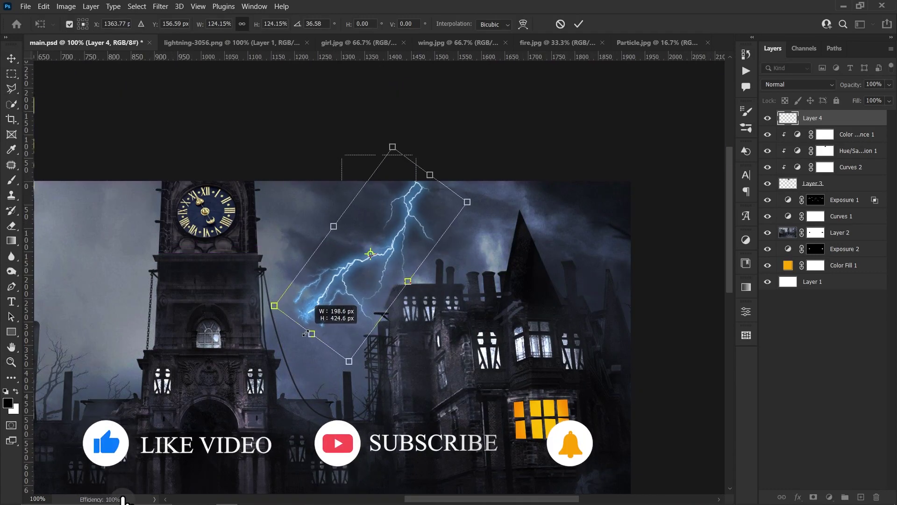
left_click_drag(360, 299, 364, 303)
left_click(43, 6)
Puppet Warp the bolt with four pins, bending its top, middle and lower branches
left_click(65, 219)
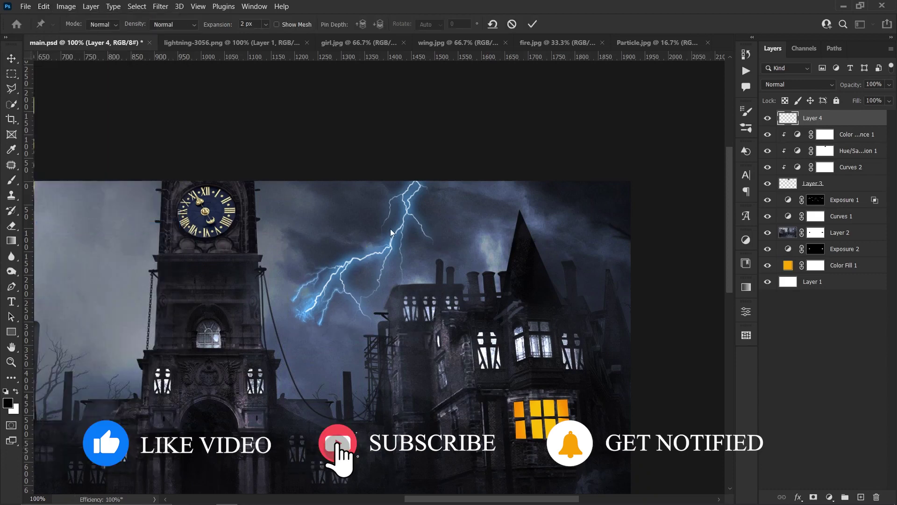
left_click(414, 202)
left_click(397, 248)
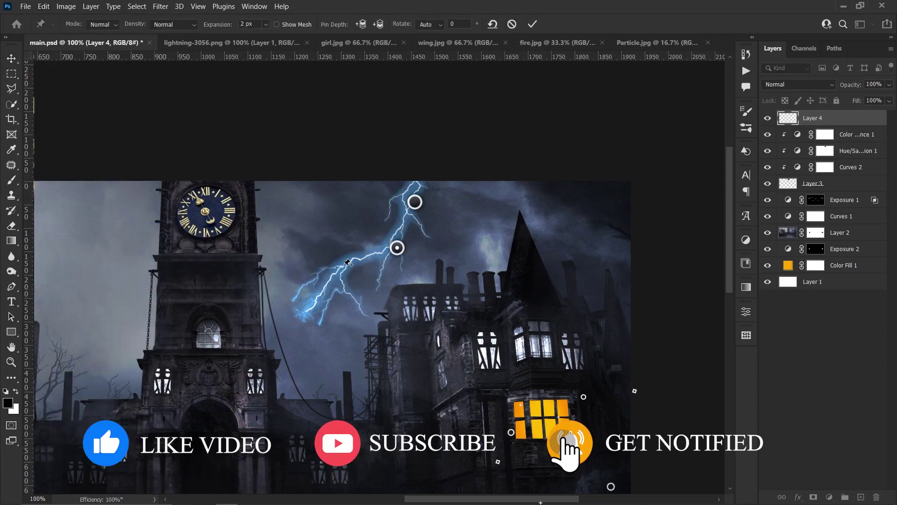
left_click(350, 271)
left_click(315, 312)
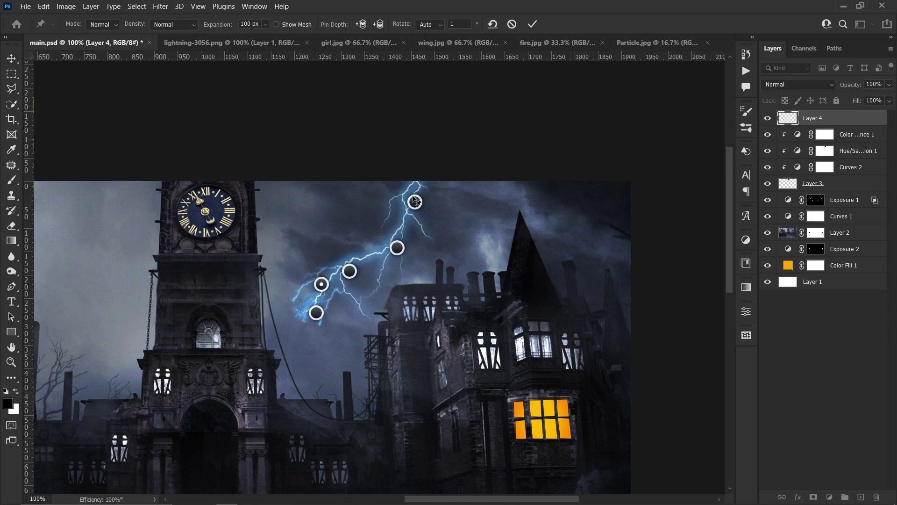
left_click_drag(415, 202, 433, 202)
left_click_drag(397, 248, 409, 250)
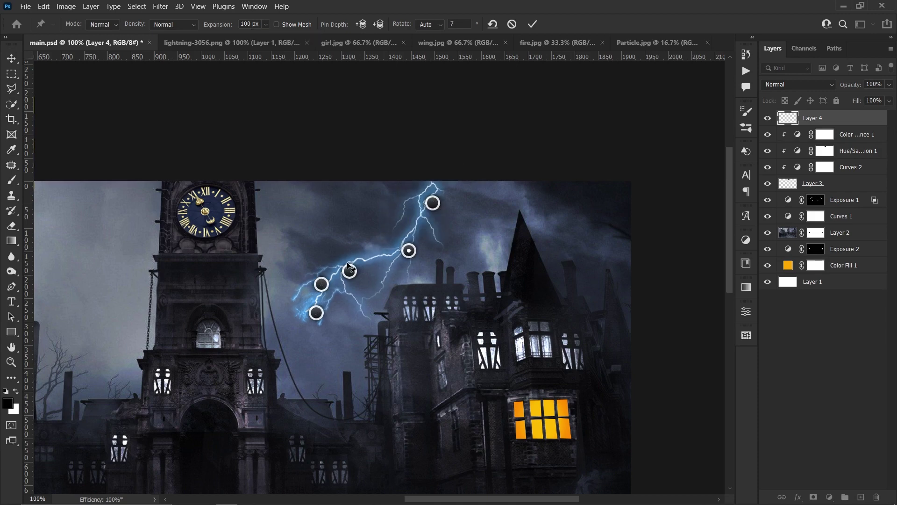
mouse_move(350, 270)
left_mouse_down()
mouse_move(354, 264)
mouse_move(300, 279)
left_mouse_up()
left_click(532, 24)
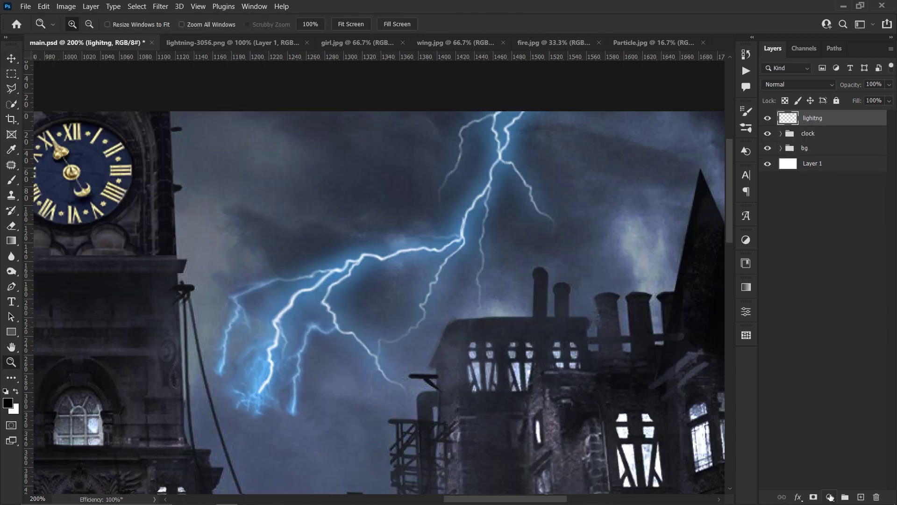
Add a dark blue Solid Color fill layer (#406488) above the lightning
left_click(830, 497)
left_click(7, 403)
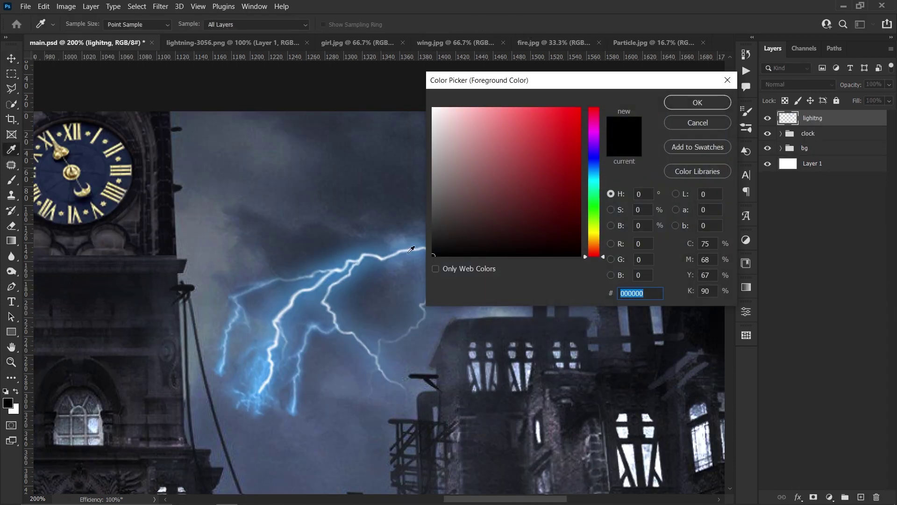
left_click(380, 253)
left_click(402, 201)
left_click(698, 103)
left_click(830, 498)
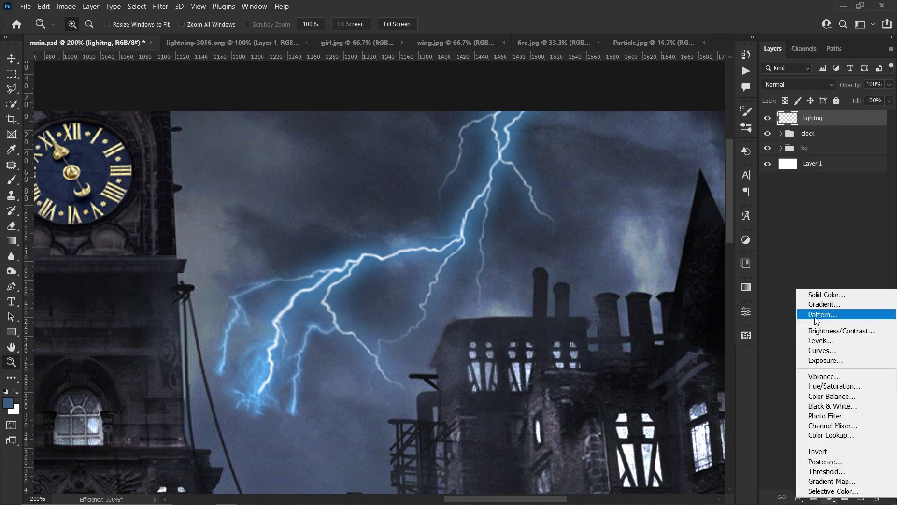
left_click(815, 294)
left_click(698, 103)
double_click(788, 117)
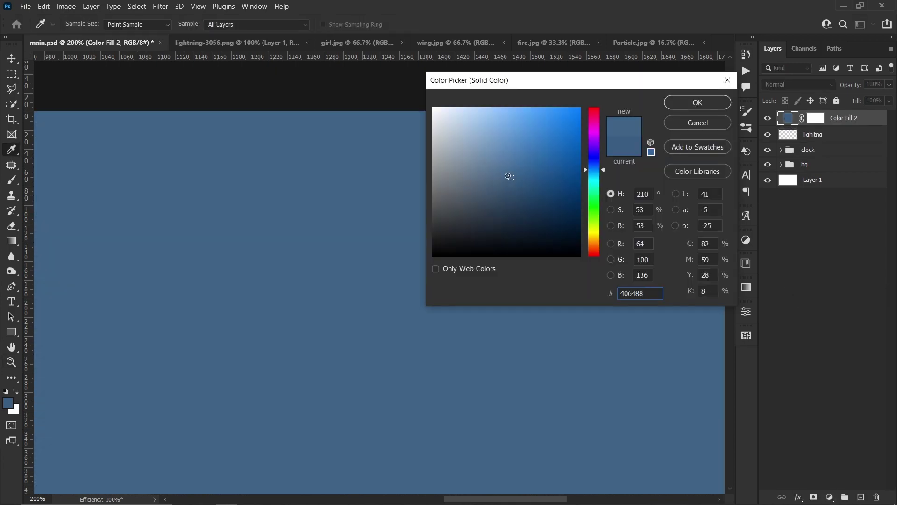
left_click(698, 103)
Set the fill to Linear Dodge (Add), invert its mask, and brush glow around the bolt
left_click(798, 84)
left_click(795, 200)
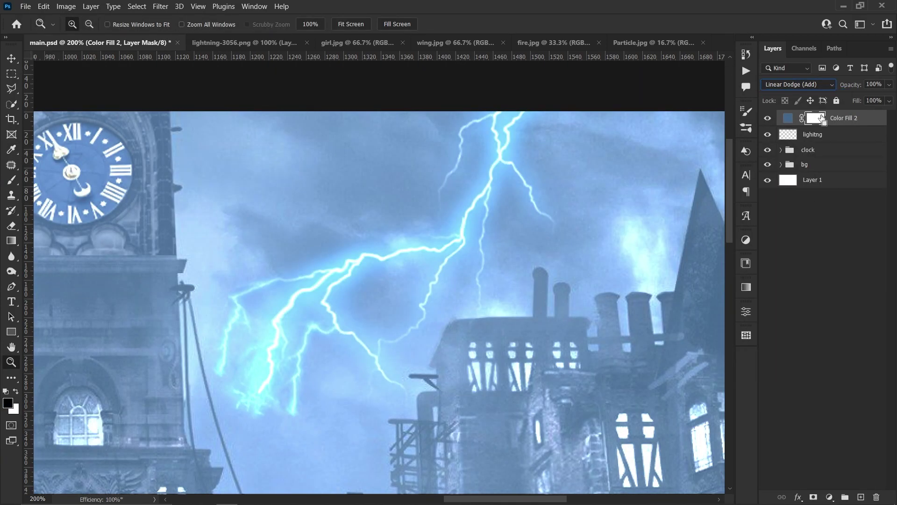
key("ctrl+i")
key("b")
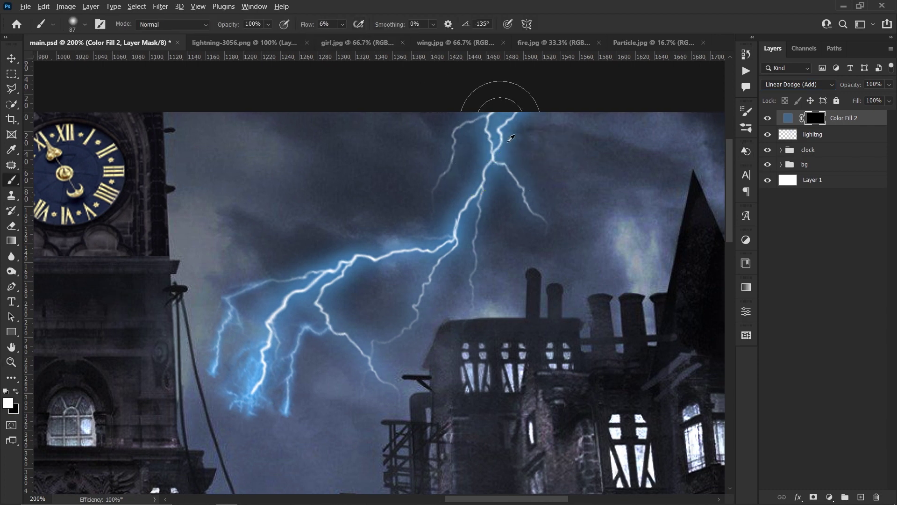
left_click_drag(523, 199, 507, 170)
key("bracketleft")
key("bracketleft")
key("bracketleft")
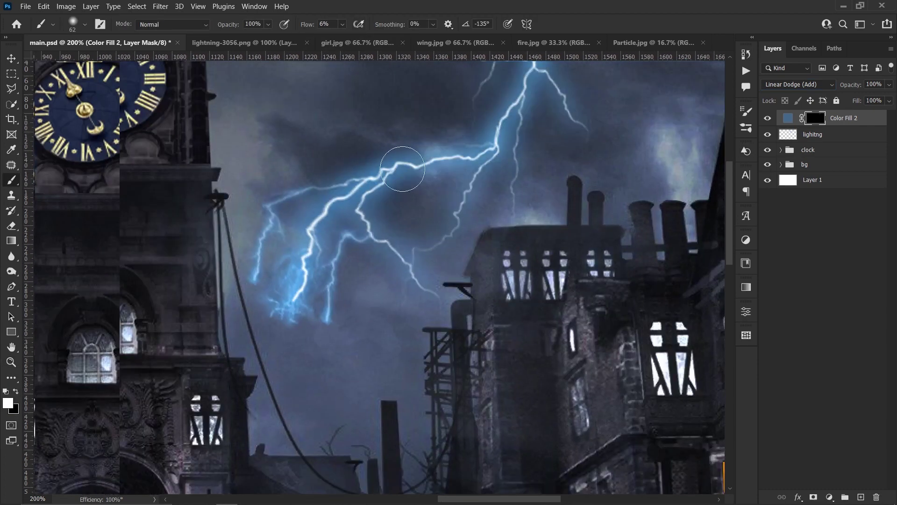
left_click_drag(311, 238, 392, 199)
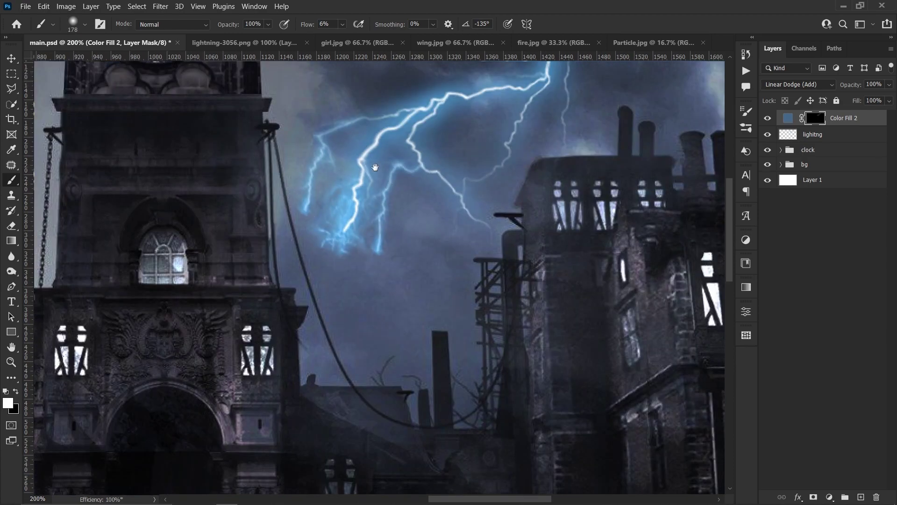
left_click(342, 24)
mouse_move(459, 204)
left_mouse_down()
mouse_move(480, 177)
mouse_move(490, 220)
left_mouse_up()
key("z")
key("ctrl+0")
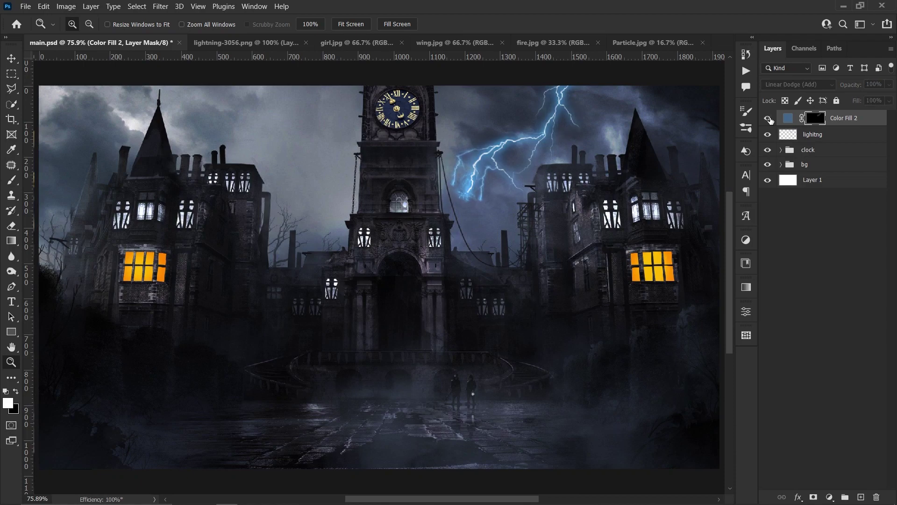
double_click(592, 151)
Create a new layer and pick a Clouds-by-Mila cloud brush at about 152 px
key("ctrl+shift+alt+n")
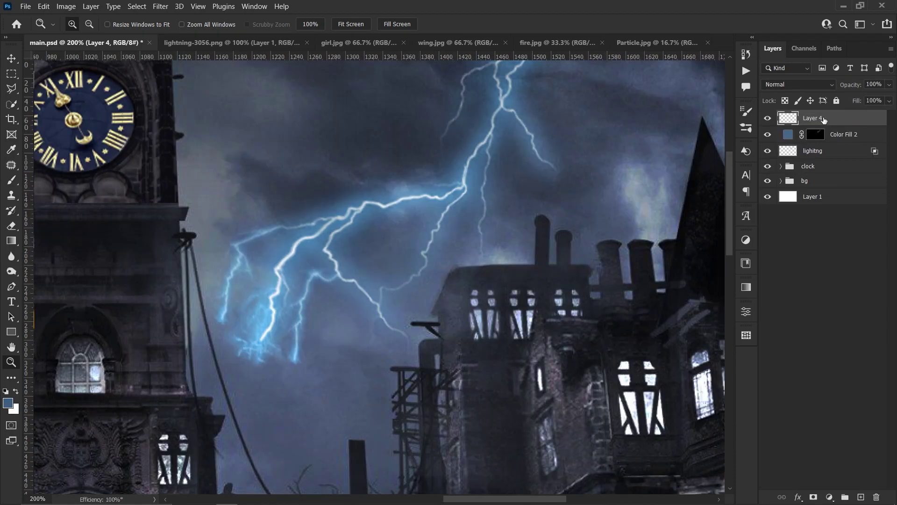
key("b")
left_click(85, 24)
scroll(81, 341, "down", 1)
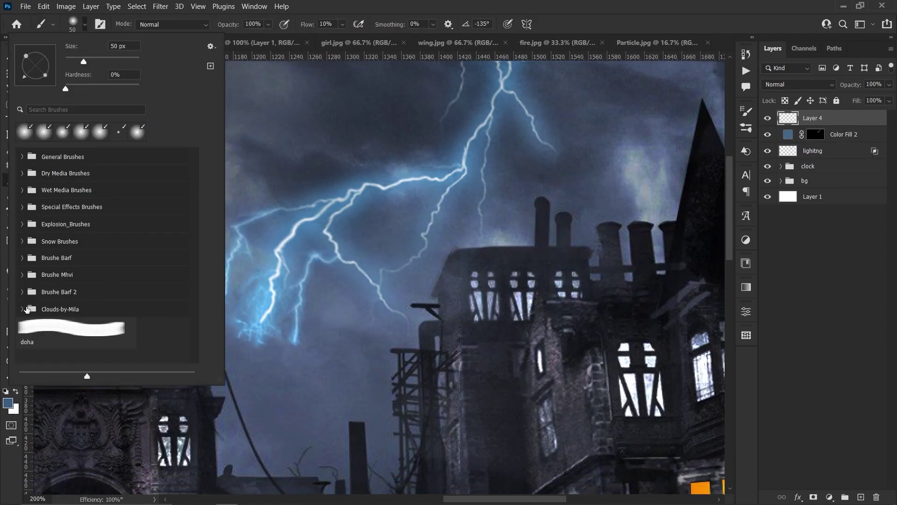
left_click(26, 309)
left_click(75, 304)
right_click(623, 180)
key("Escape")
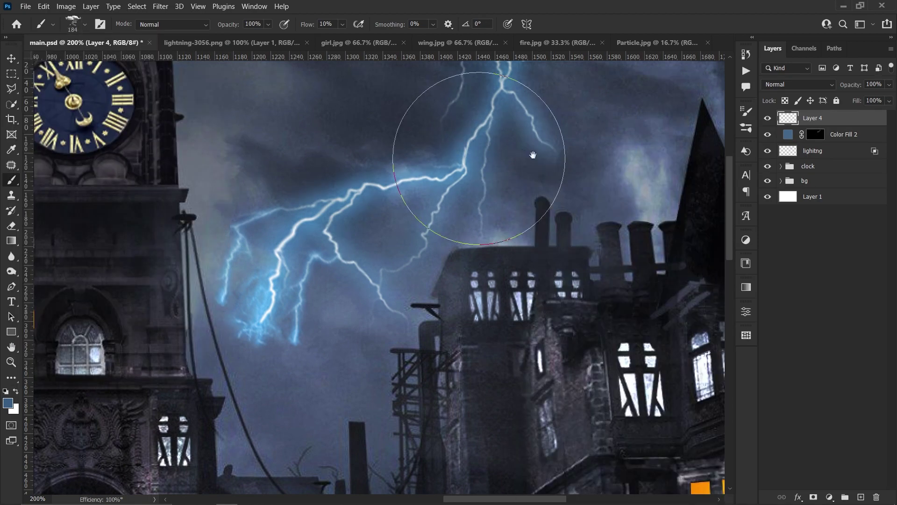
left_click_drag(533, 155, 446, 220)
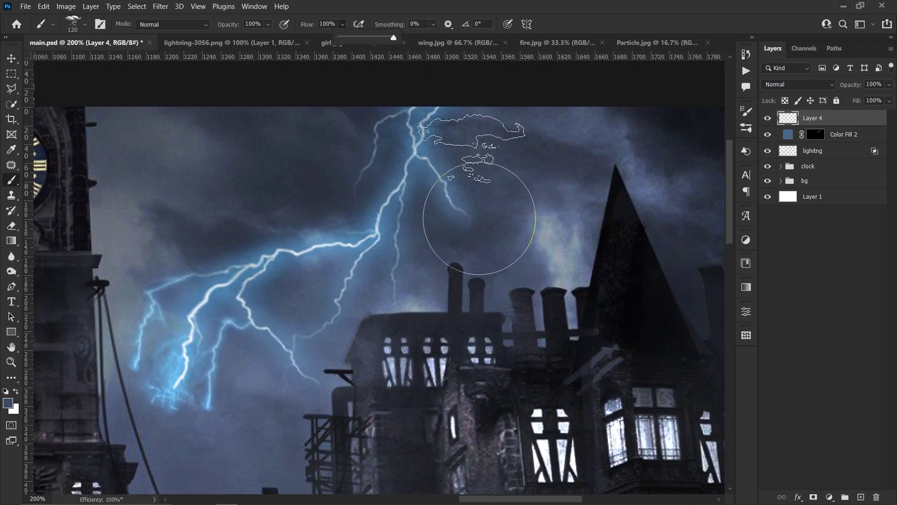
Stamp soft cloud strokes across the stormy sky over the lightning bolt
left_click(327, 182)
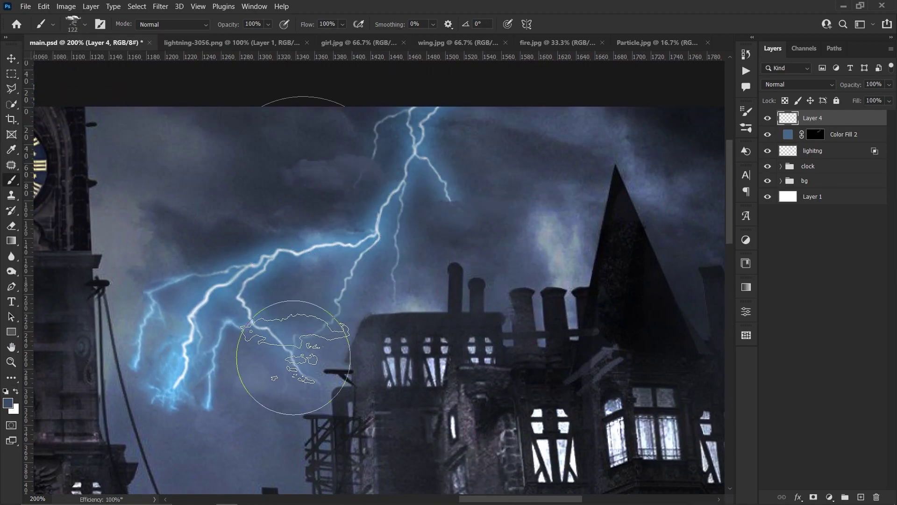
left_click(294, 357)
left_click_drag(286, 347, 349, 363)
left_click_drag(325, 325, 301, 277)
right_click(299, 220, "alt")
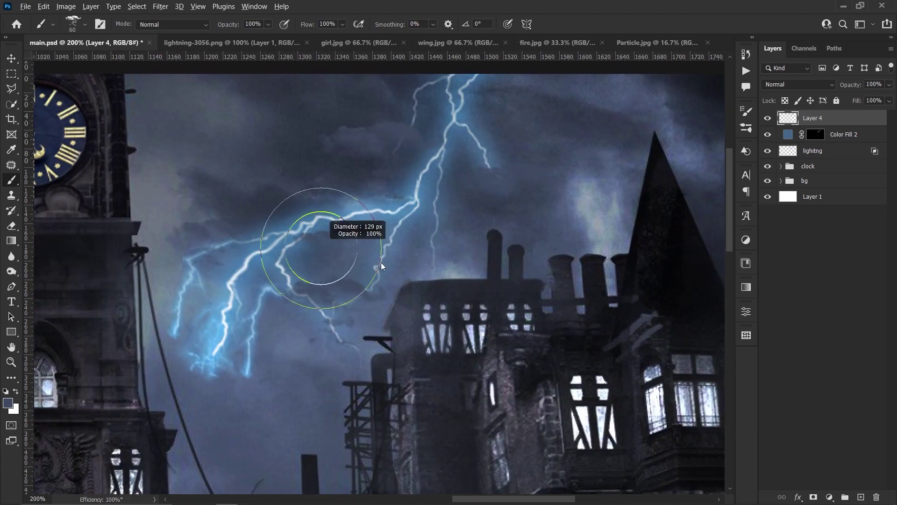
key("ctrl+0")
key("z")
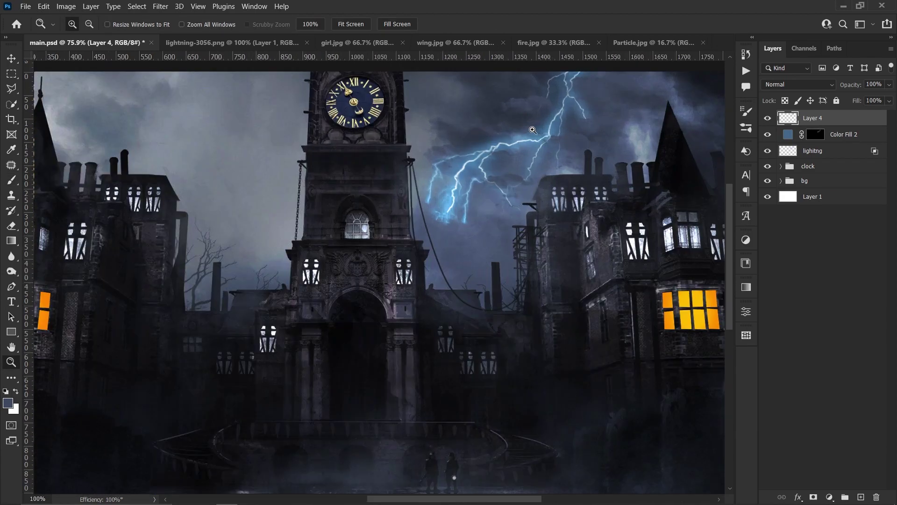
left_click(477, 237)
Add a layer mask to lighitng and choose a Soft Round brush at about 30 px
left_click(823, 150)
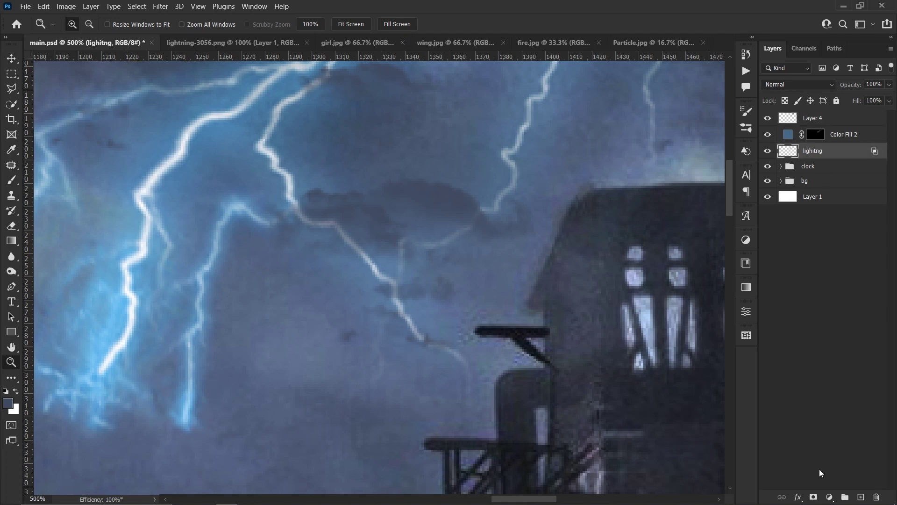
left_click(814, 497)
key("b")
left_click(74, 24)
left_click_drag(193, 199, 194, 154)
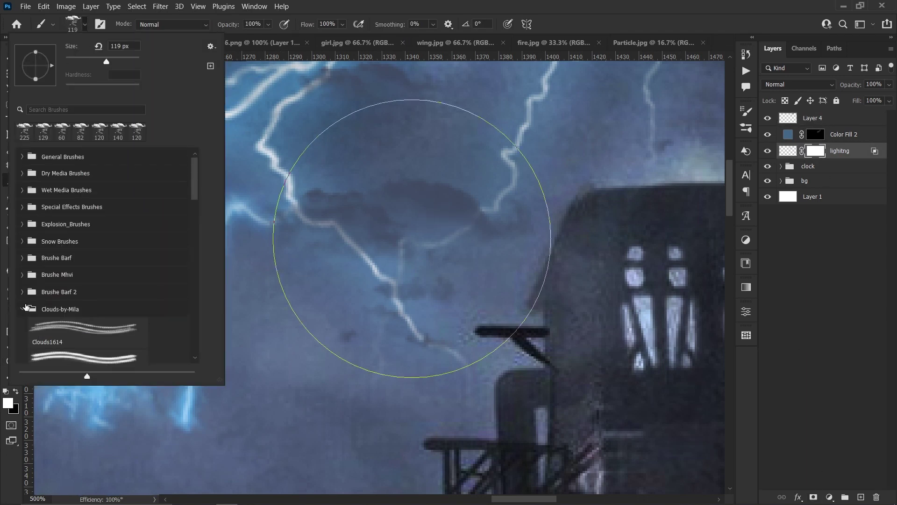
left_click(22, 308)
left_click(22, 157)
left_click(88, 180)
key("Escape")
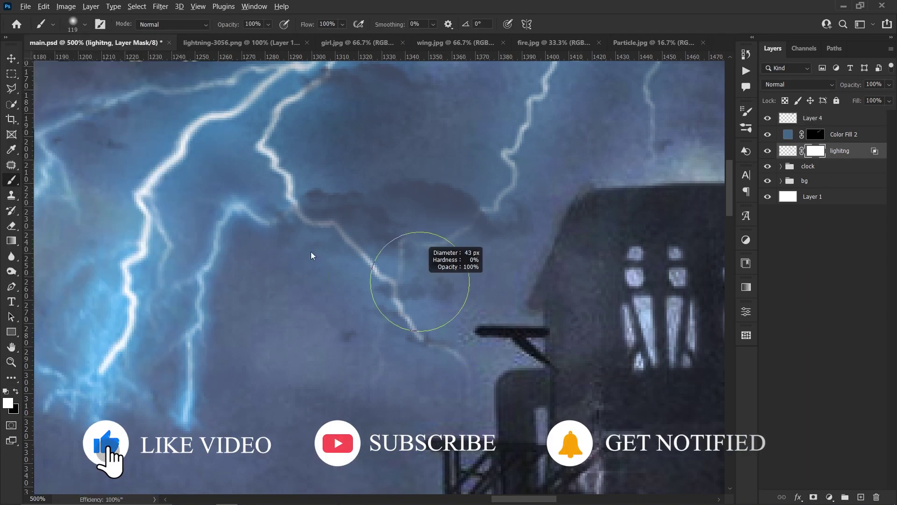
mouse_move(412, 281)
left_mouse_down()
mouse_move(339, 223)
mouse_move(418, 273)
left_mouse_up()
Paint black on the mask to hide the faint lightning branch by the building
key("x")
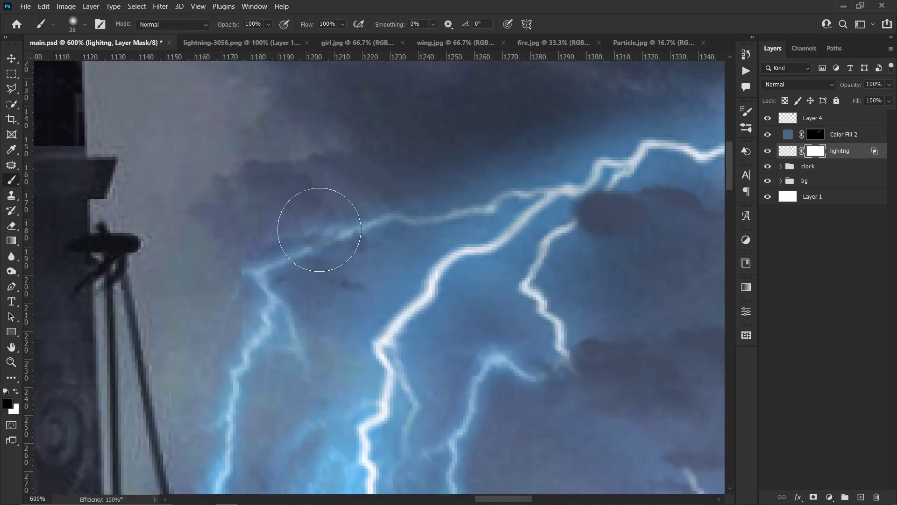
left_click_drag(319, 229, 277, 230)
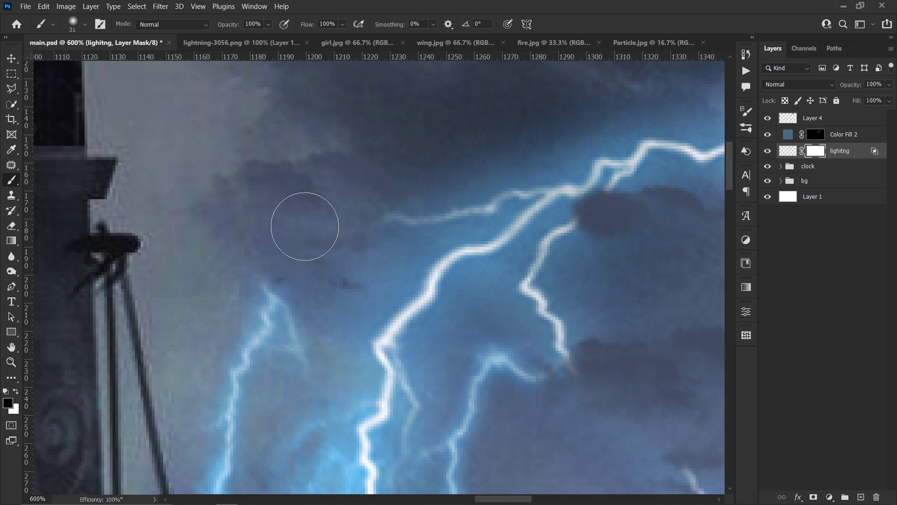
key("z")
right_click(344, 223)
left_click(359, 230)
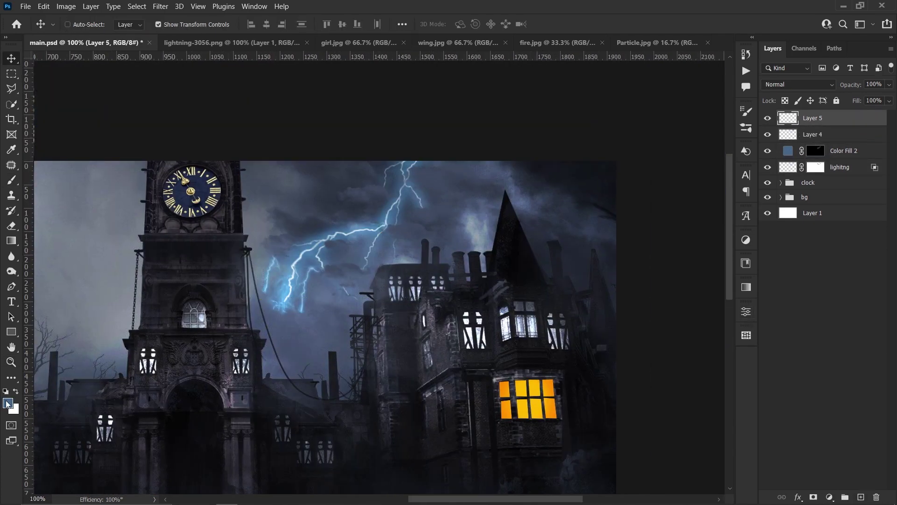
Set Layer 5 to Color Dodge with blue paint and brush flow about 46%
left_click(692, 104)
key("b")
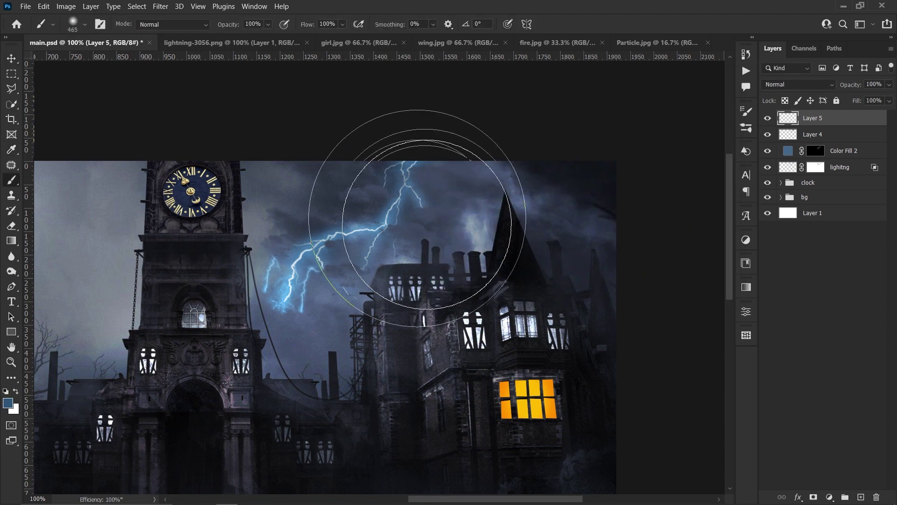
left_click(798, 84)
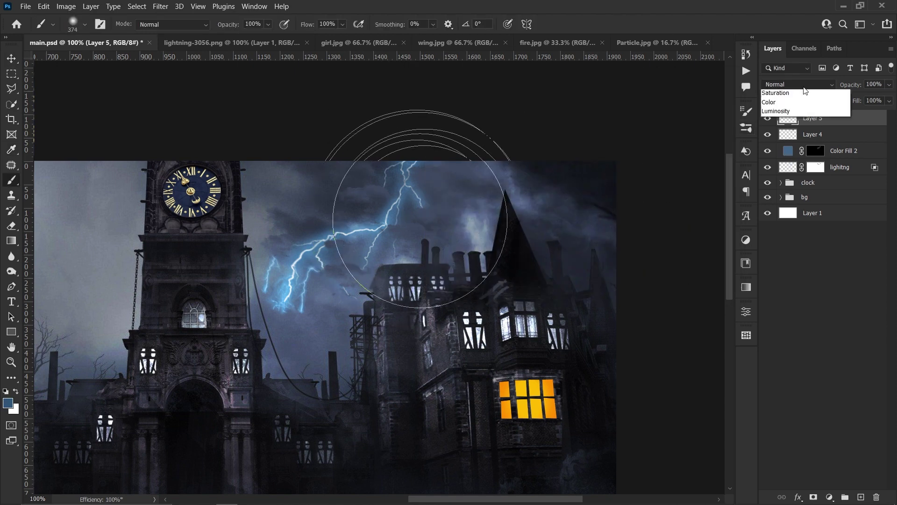
left_click(785, 190)
left_click_drag(343, 24, 327, 38)
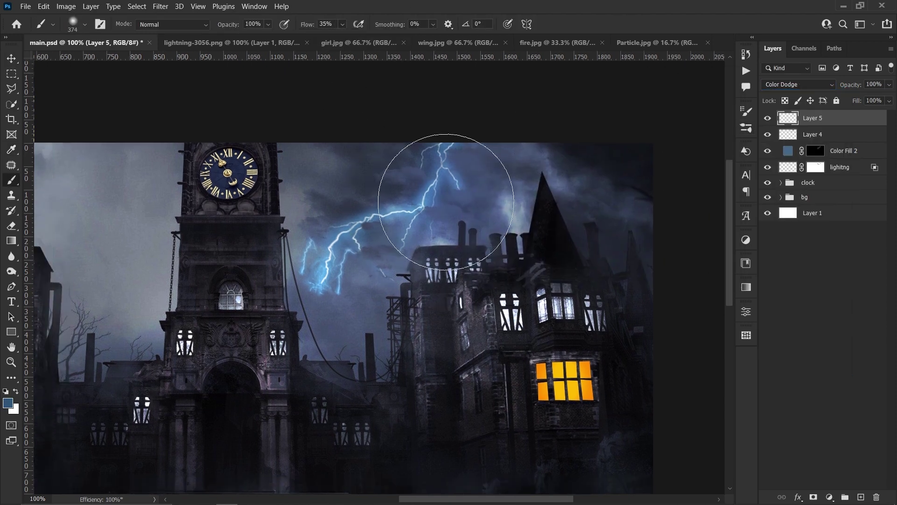
Paint soft blue glow around the lightning, then hide Layer 5 to compare
key("z")
key("ctrl+0")
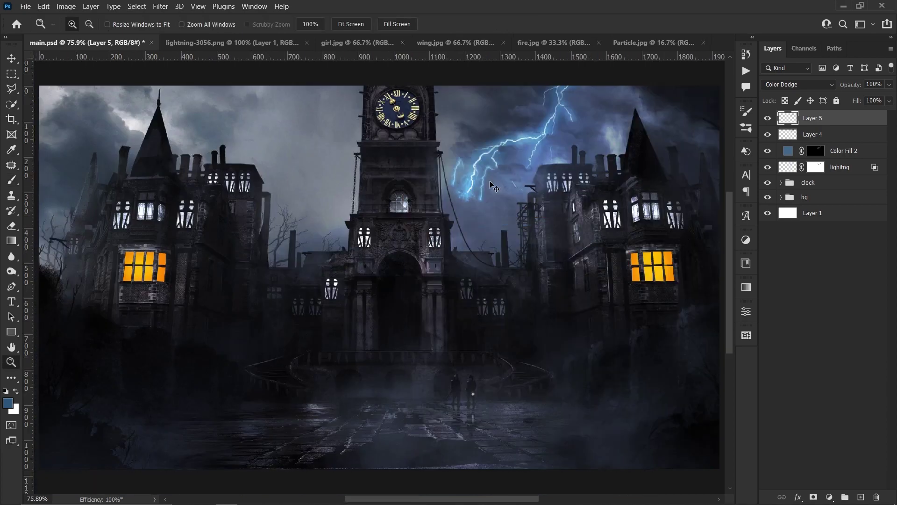
left_click(492, 186)
left_click(583, 120)
key("b")
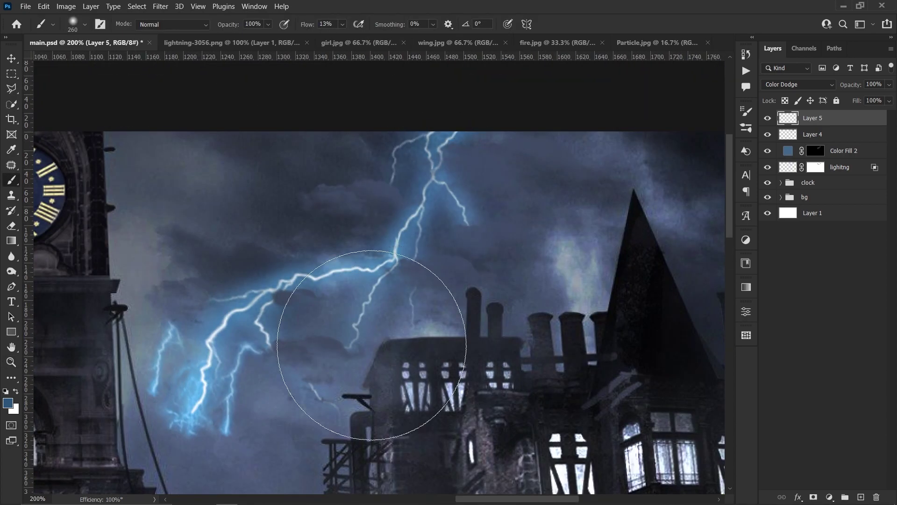
key("z")
right_click(421, 237)
left_click(439, 238)
left_click(768, 118)
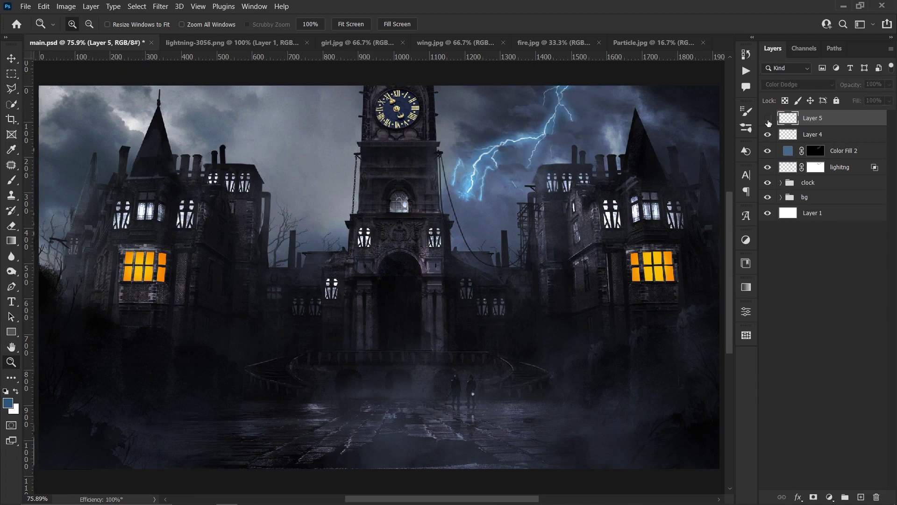
key("ctrl+1")
Duplicate the lighitng layer and flip the copy vertically in the upper-left sky
key("v")
left_click(839, 167)
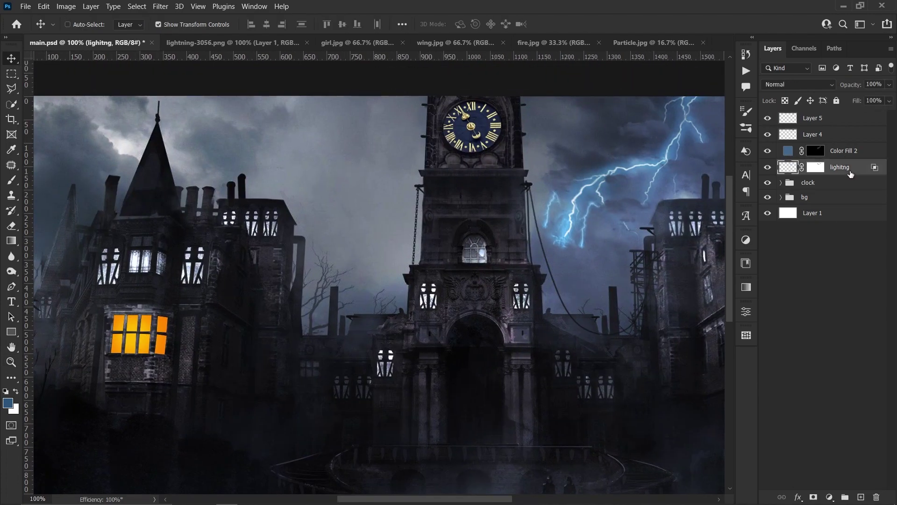
key("ctrl+j")
left_click_drag(542, 172, 202, 216)
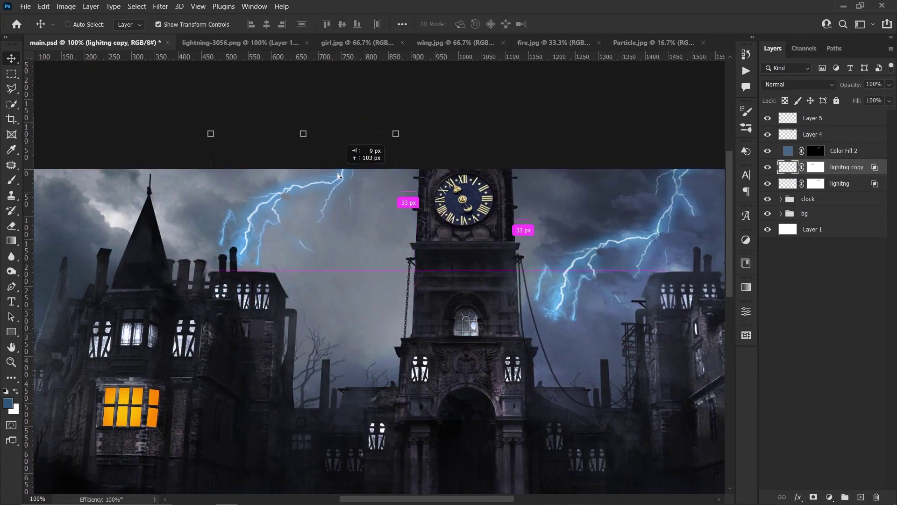
right_click(379, 197)
left_click(401, 436)
left_click_drag(349, 257, 318, 224)
Rotate the lighitng copy to about -78° above the left building and commit
right_click(318, 224)
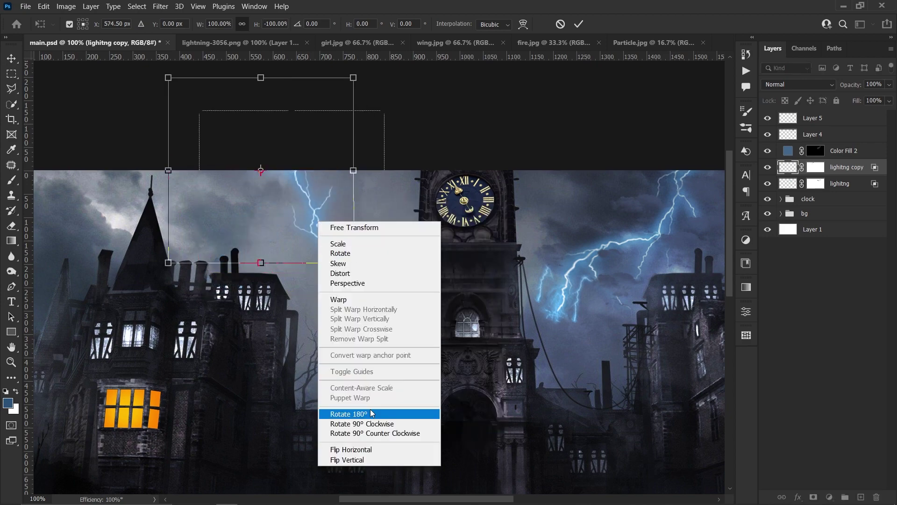
left_click(388, 433)
mouse_move(378, 262)
left_mouse_down()
mouse_move(383, 237)
mouse_move(514, 211)
mouse_move(514, 236)
left_mouse_up()
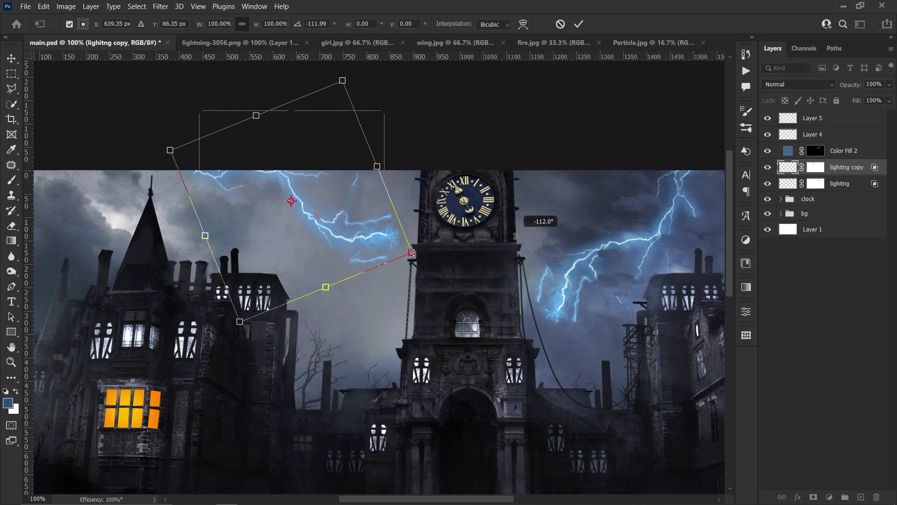
right_click(399, 239)
left_click(434, 466)
left_click_drag(402, 280, 383, 224)
left_click_drag(287, 273, 289, 276)
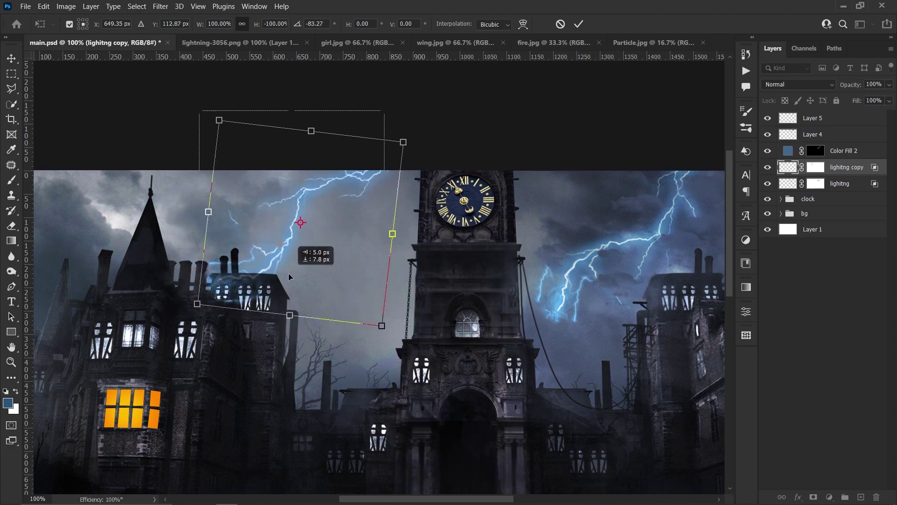
left_click(216, 216)
key("Return")
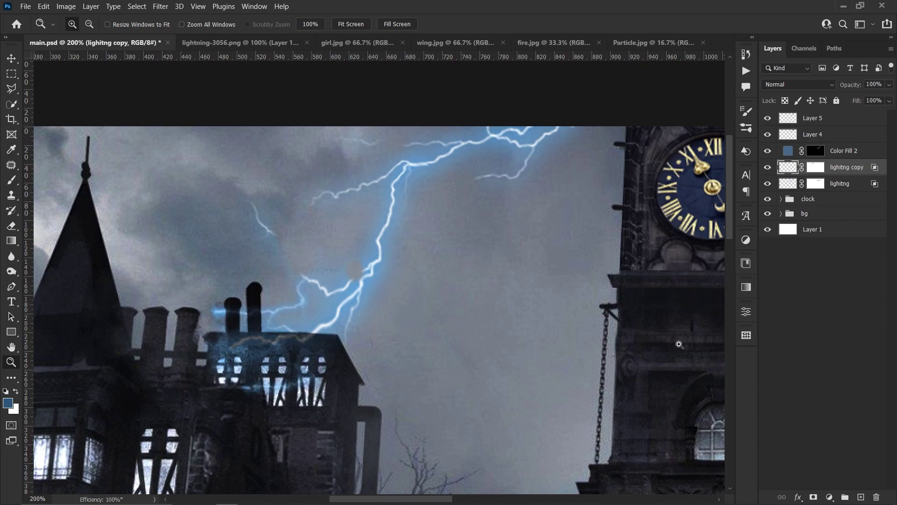
Select the copy's mask with a black brush and bring the chimney roof into view
left_click(816, 167)
key("b")
key("d")
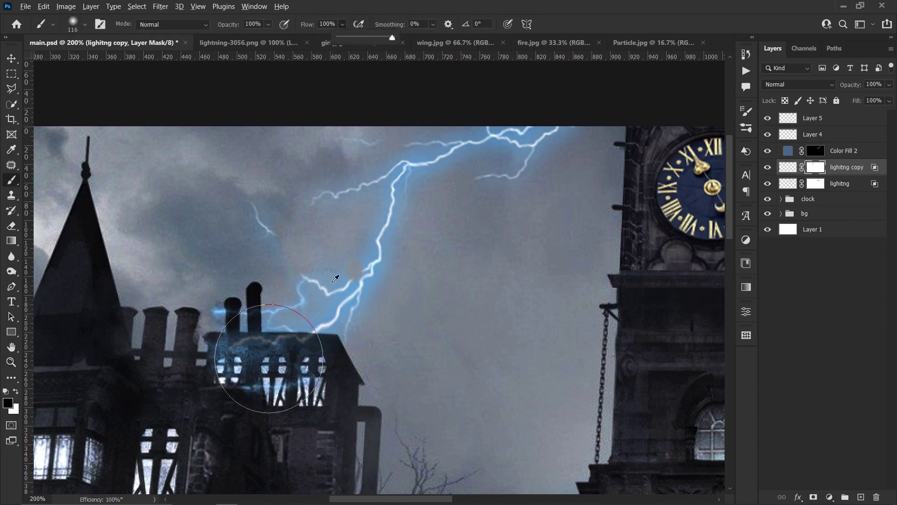
scroll(239, 348, "up", 4)
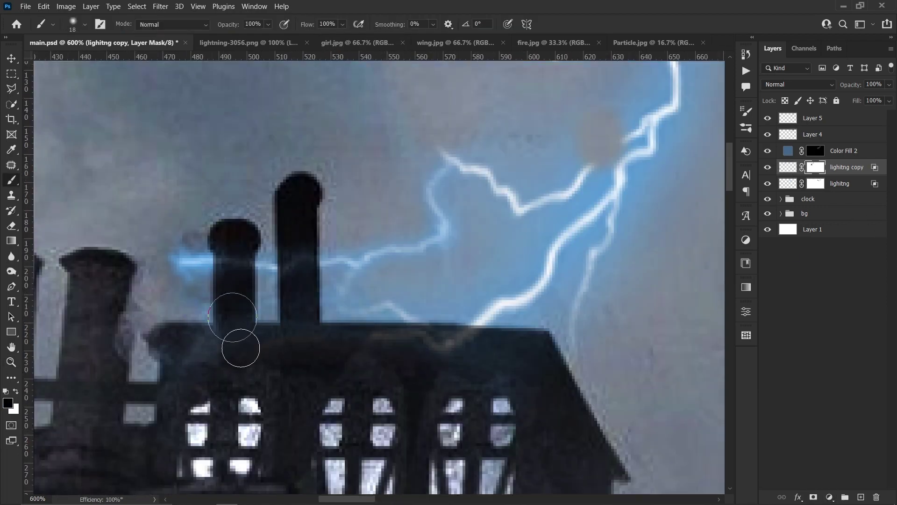
left_click_drag(404, 362, 208, 283)
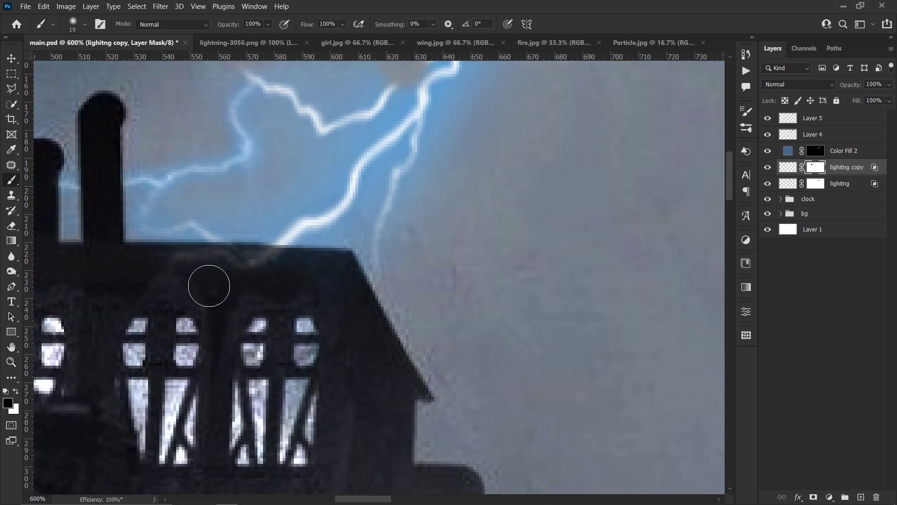
key("ctrl+0")
scroll(490, 206, "up", 5)
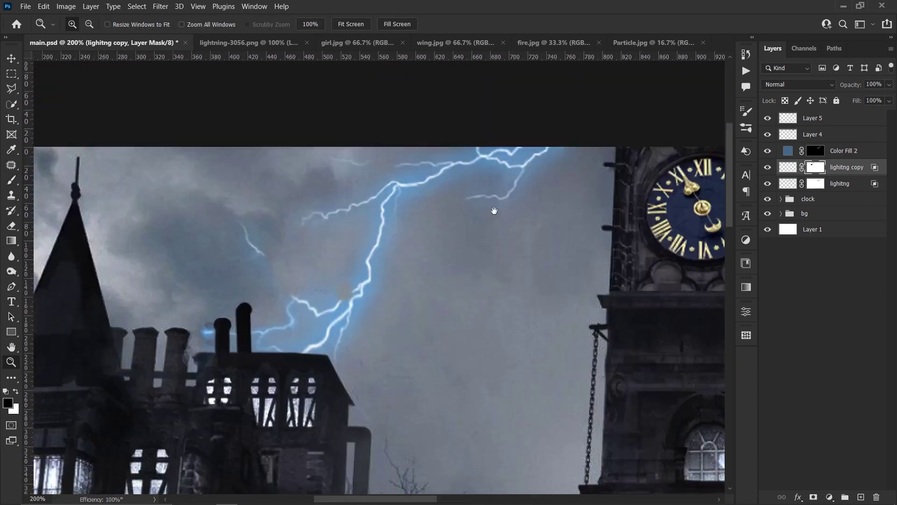
Duplicate the lightning copy, then flip and rotate it over the left building
key("v")
left_click_drag(497, 232, 303, 196)
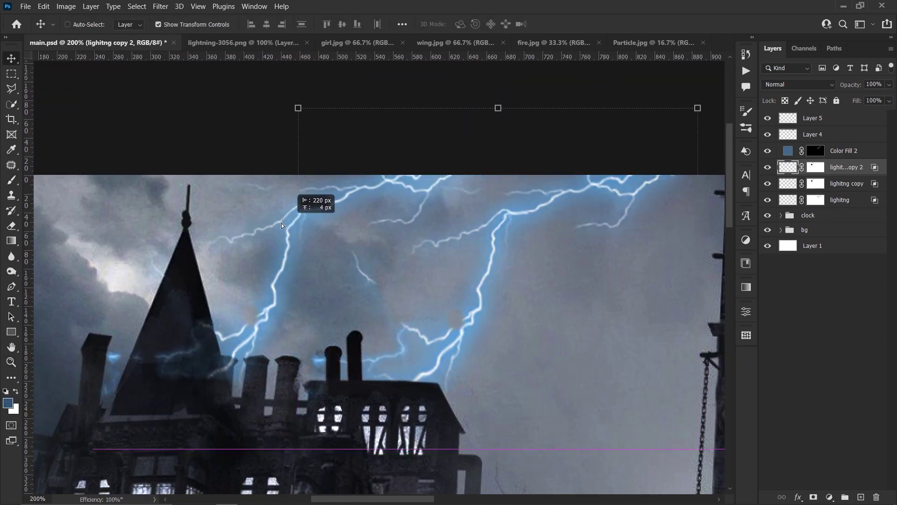
key("ctrl+minus")
right_click(431, 276)
left_click_drag(430, 276, 382, 307)
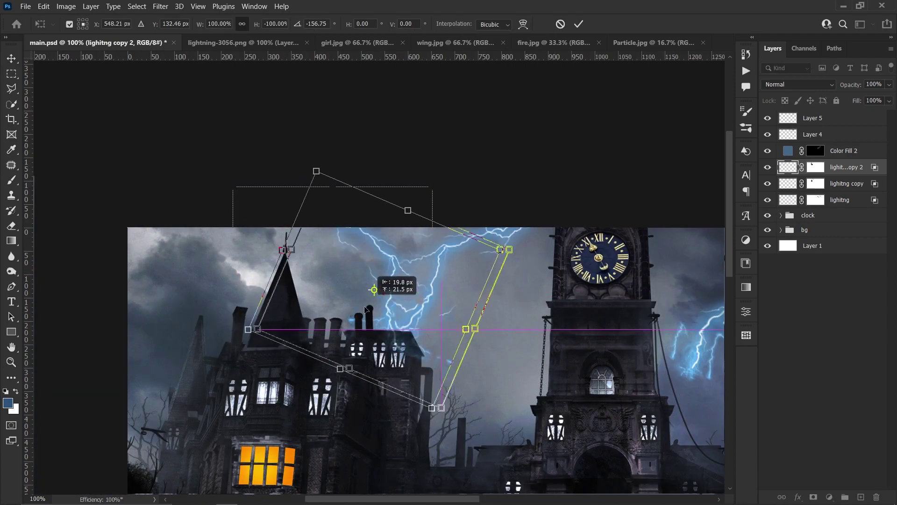
key("Return")
scroll(376, 290, "up", 2)
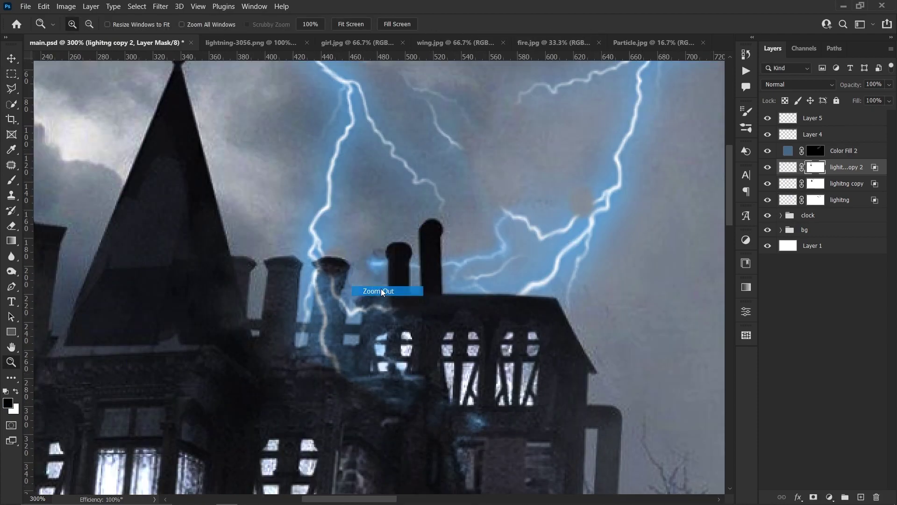
Puppet Warp the new bolt to bend it toward the chimney
left_click(44, 7)
left_click(68, 227)
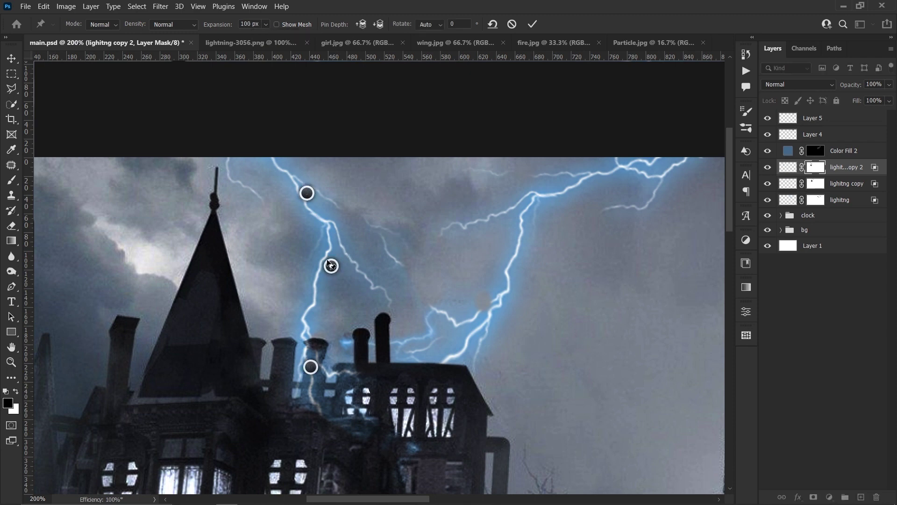
left_click_drag(331, 266, 358, 262)
key("Return")
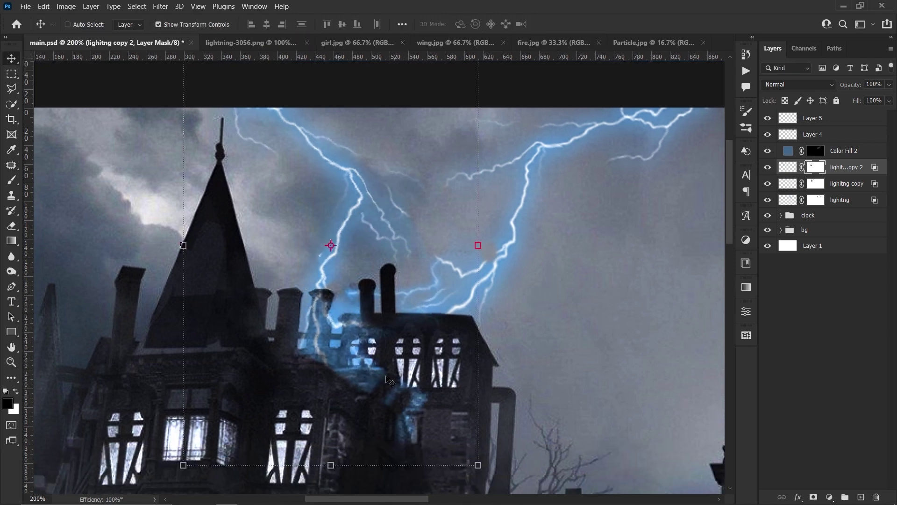
Paint black on its mask to hide the bolt and smoke over the chimneys
key("b")
scroll(332, 357, "up", 3)
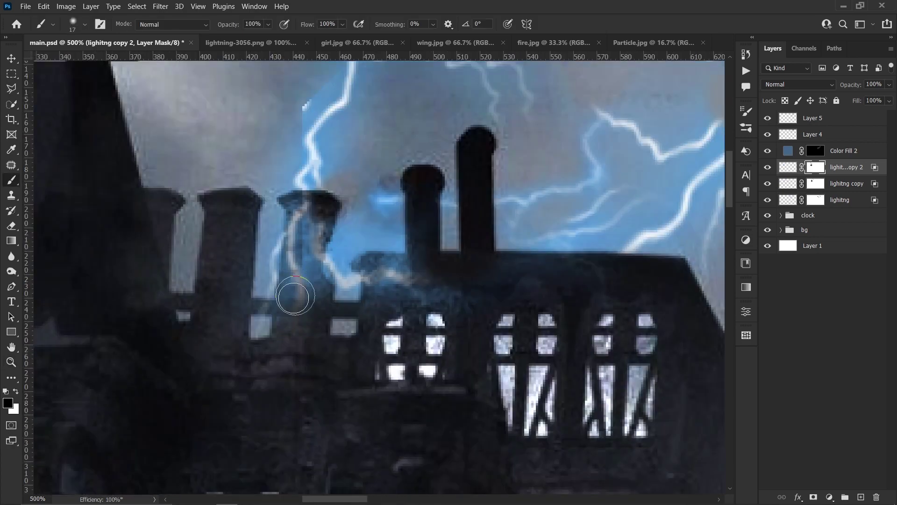
left_click_drag(296, 296, 308, 232)
mouse_move(427, 320)
left_mouse_down()
mouse_move(384, 308)
mouse_move(348, 255)
left_mouse_up()
left_click_drag(258, 303, 243, 378)
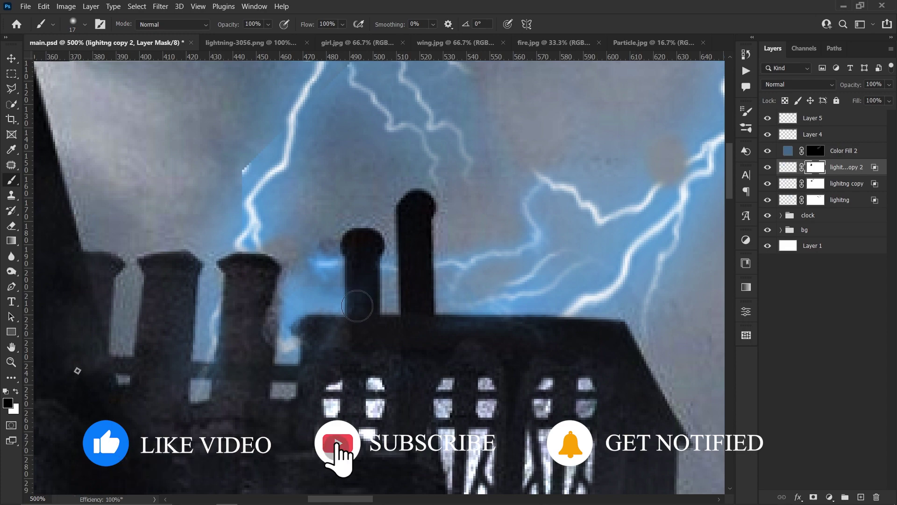
key("z")
key("ctrl+0")
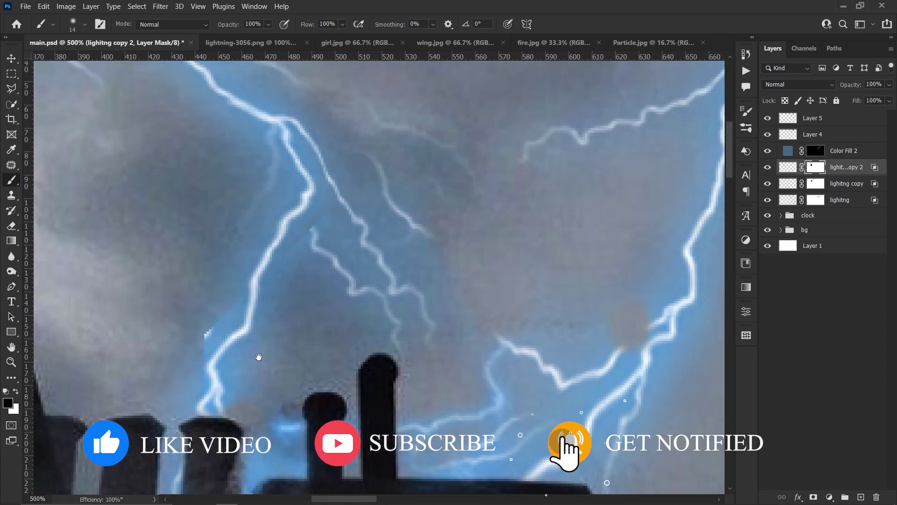
left_click(284, 199)
Paint white on Color Fill 2's mask at 9% flow around the left lightning
key("alt+]")
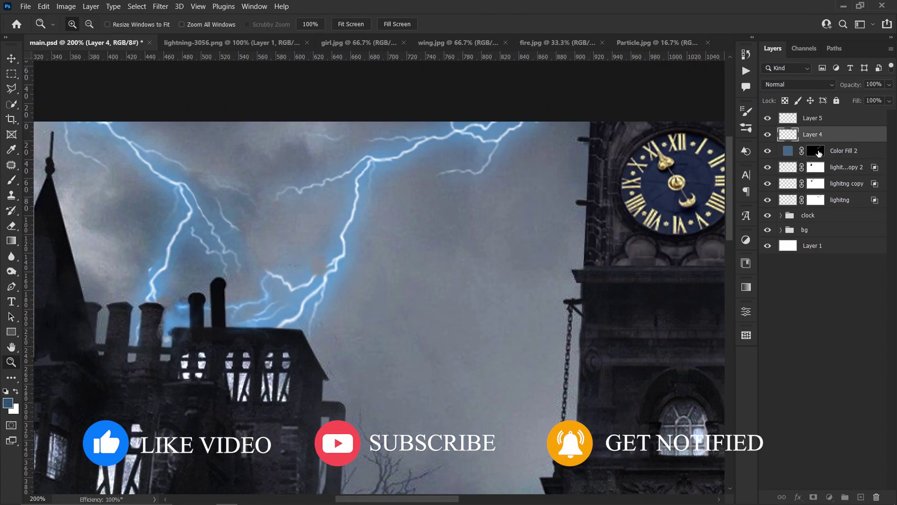
key("b")
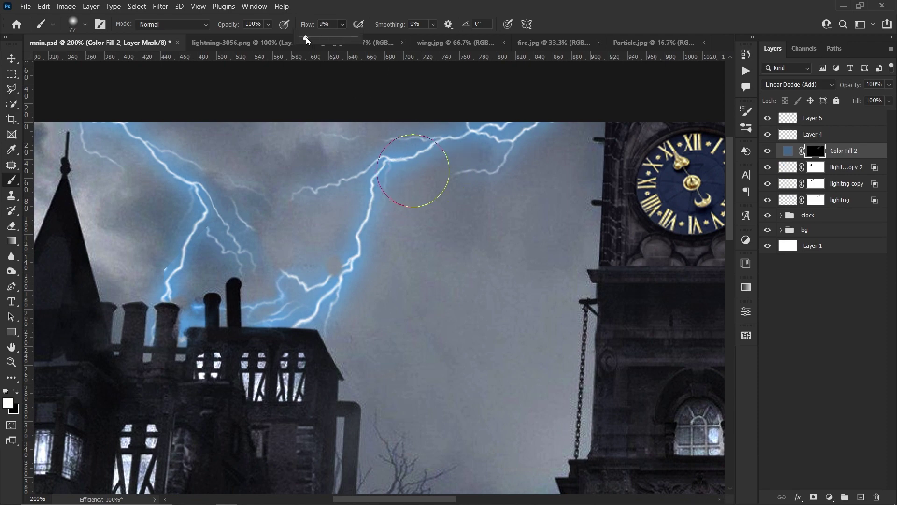
scroll(349, 189, "down", 3)
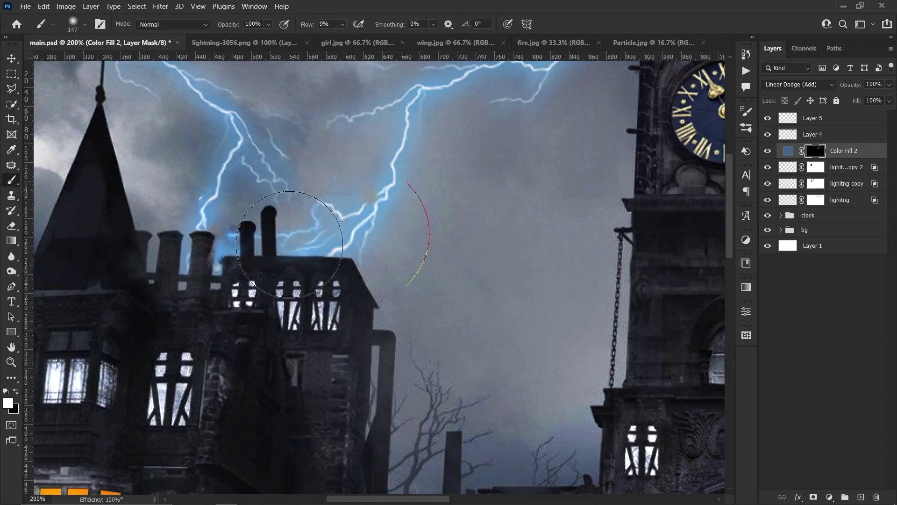
scroll(338, 174, "up", 3)
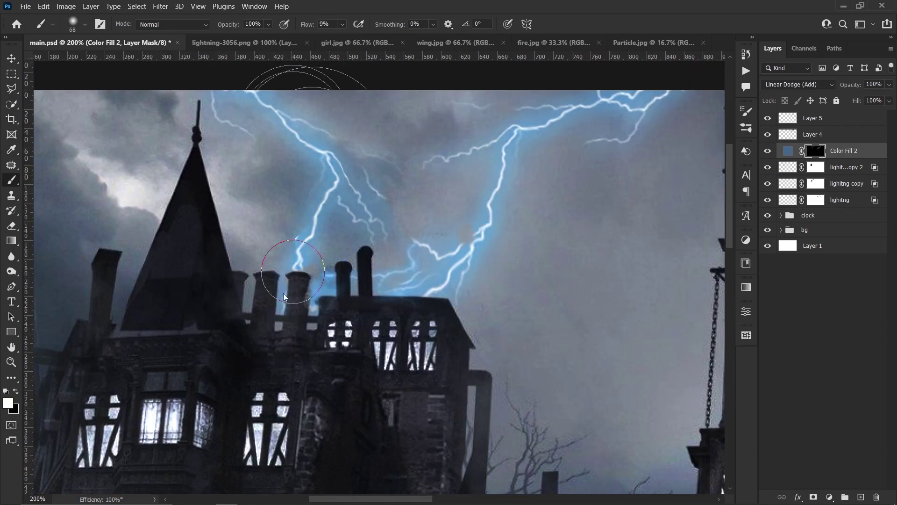
key("z")
key("ctrl+0")
Toggle Color Fill 2 to compare the glow, then zoom in on the left lightning
left_click(768, 150)
left_click(767, 151)
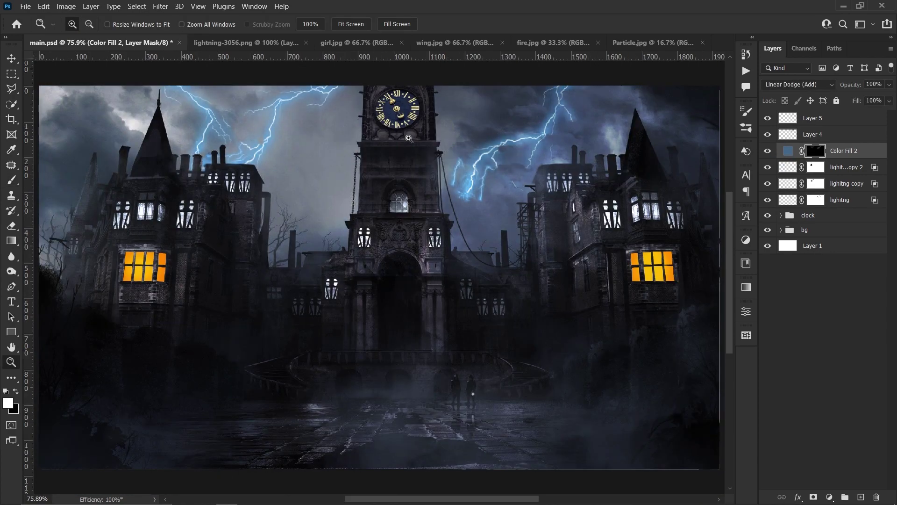
key("b")
key("ctrl+1")
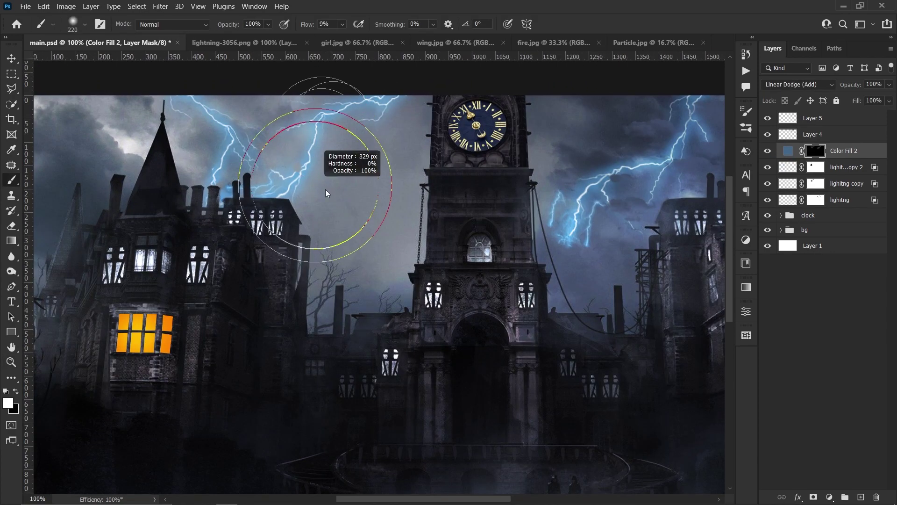
key("z")
right_click(299, 164)
left_click(328, 168)
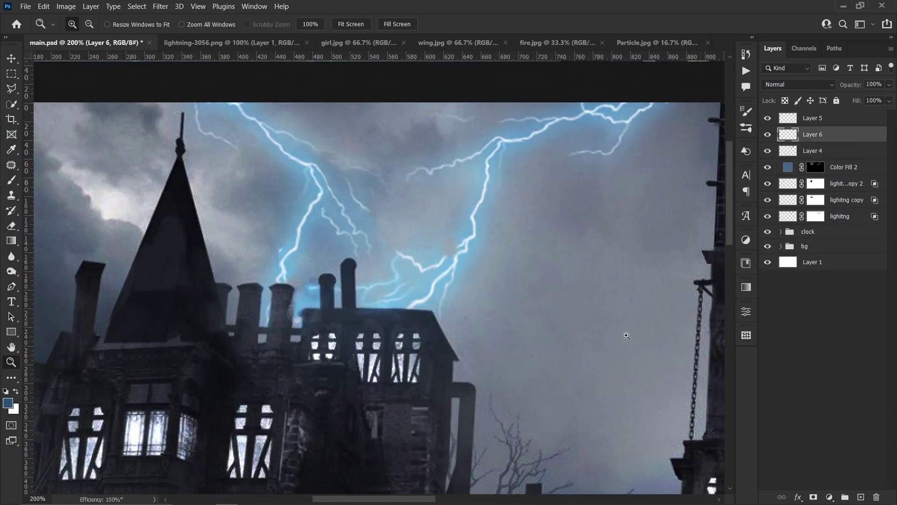
Paint soft grey-blue cloud strokes around the left lightning on Layer 6 with a full-flow brush
key("b")
left_click(84, 24)
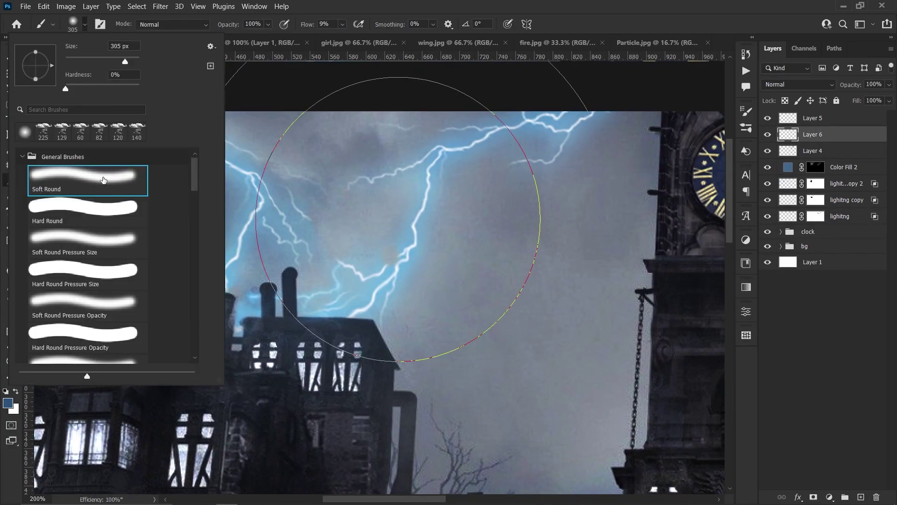
key("Escape")
left_click(272, 264, "alt")
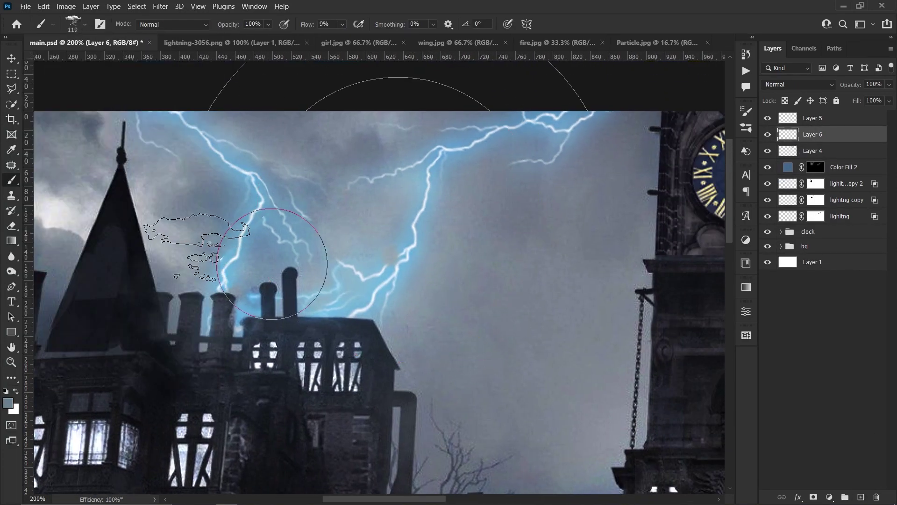
scroll(280, 265, "right", 3)
left_click(343, 24)
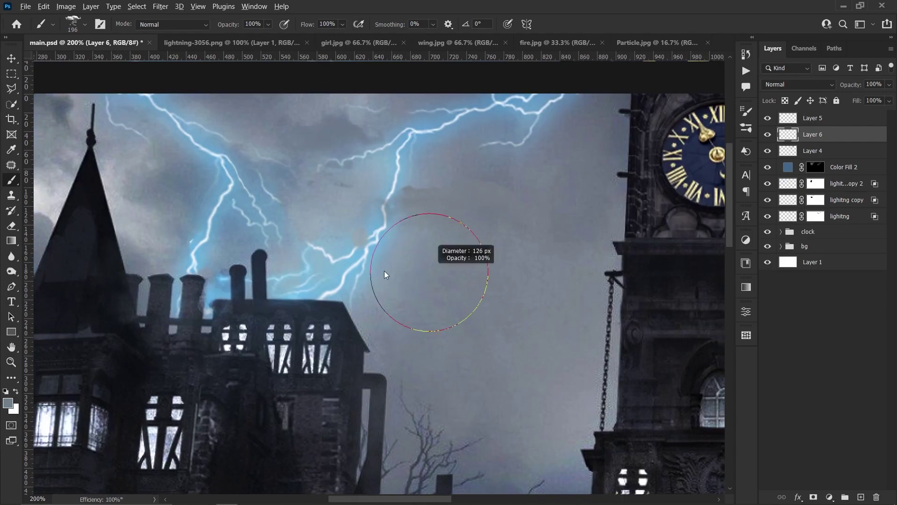
left_click_drag(439, 338, 449, 324)
Fit the whole castle in view and check Curves, cancelling without changes
key("z")
key("ctrl+minus")
key("ctrl+0")
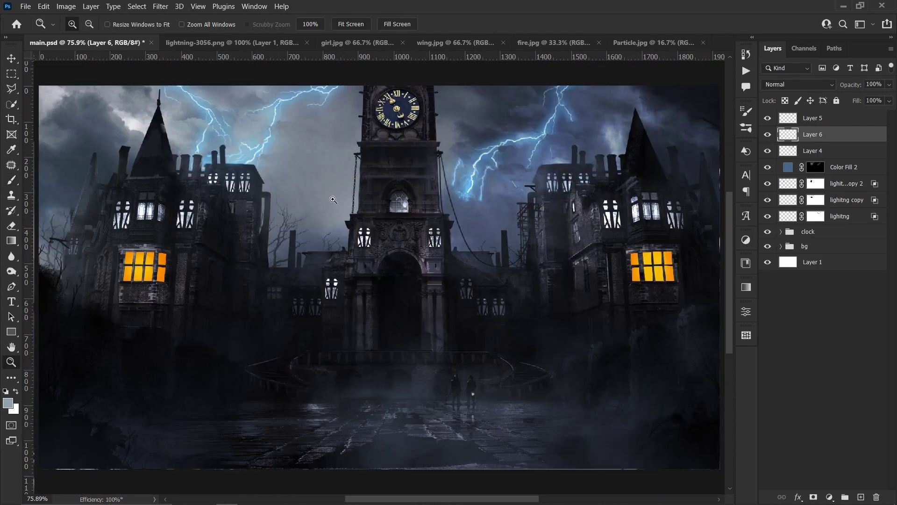
key("ctrl+m")
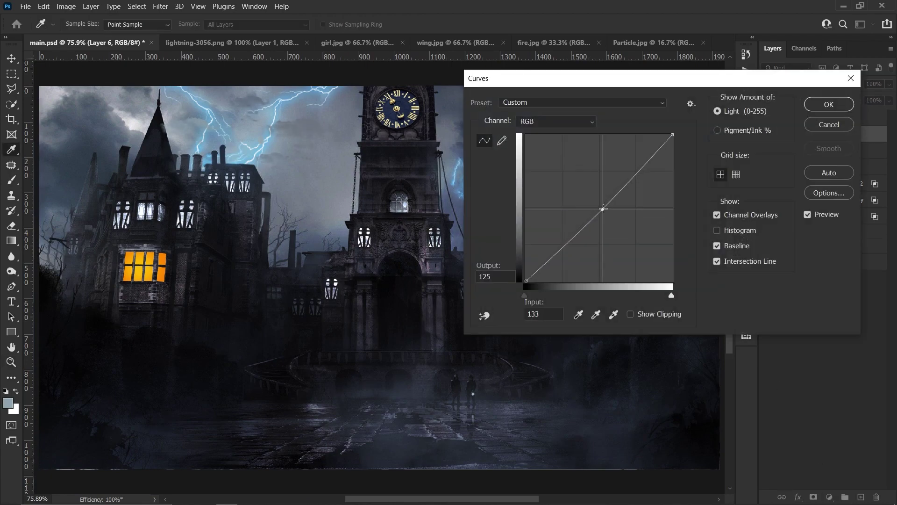
key("Escape")
Zoom in on the lightning, then fit the whole image on screen again
key("z")
left_click(410, 123)
right_click(409, 123)
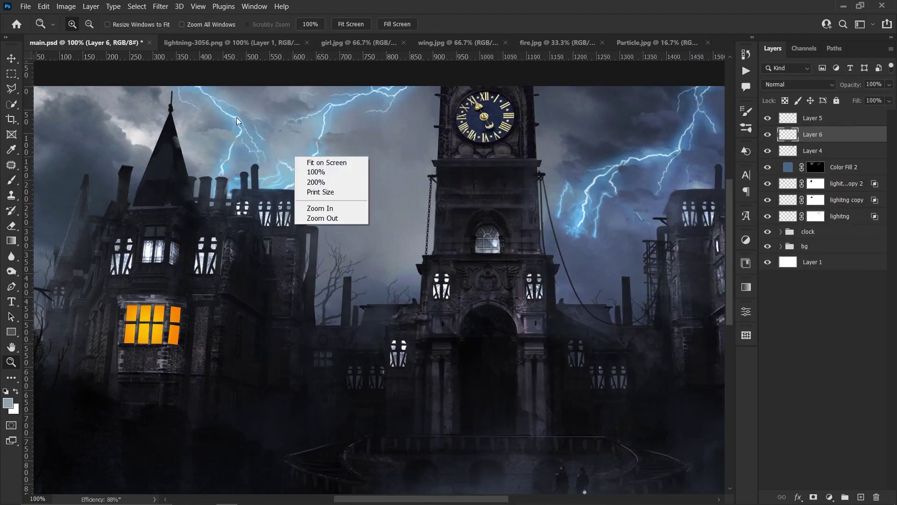
left_click(237, 118)
right_click(237, 118)
left_click(299, 162)
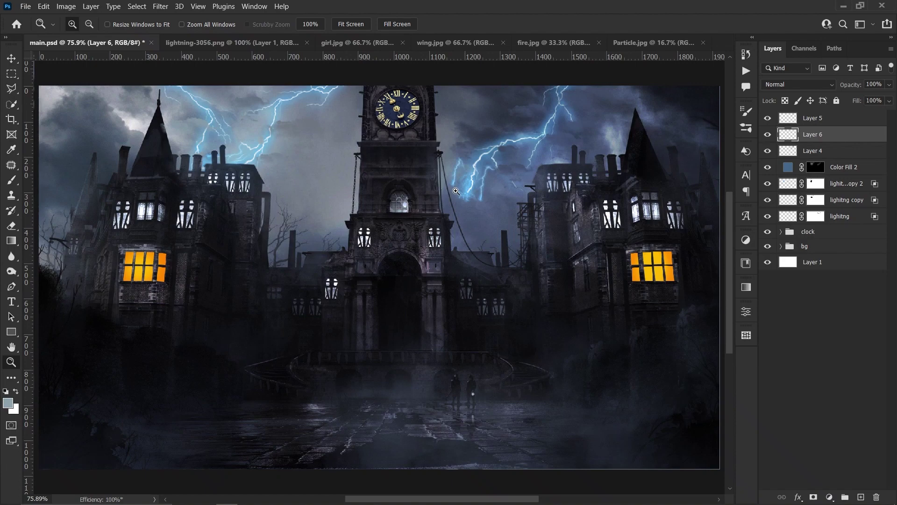
Add a new empty Layer 7 above Layer 6 and return to the Brush
key("b")
key("ctrl+shift+alt+n")
left_click(81, 27)
Pick a blue foreground, set Layer 7 to Color Dodge, and enlarge the soft brush to about 468 px
key("Escape")
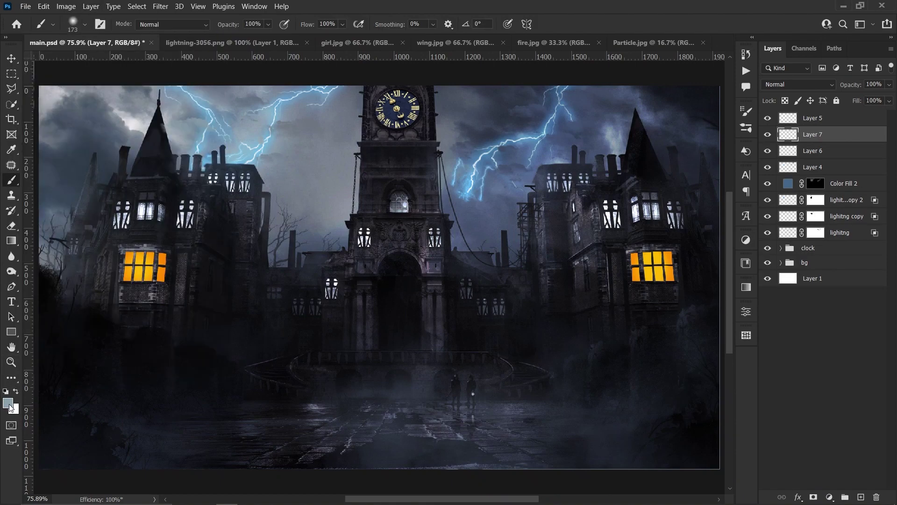
left_click(7, 403)
left_click(687, 103)
left_click(797, 84)
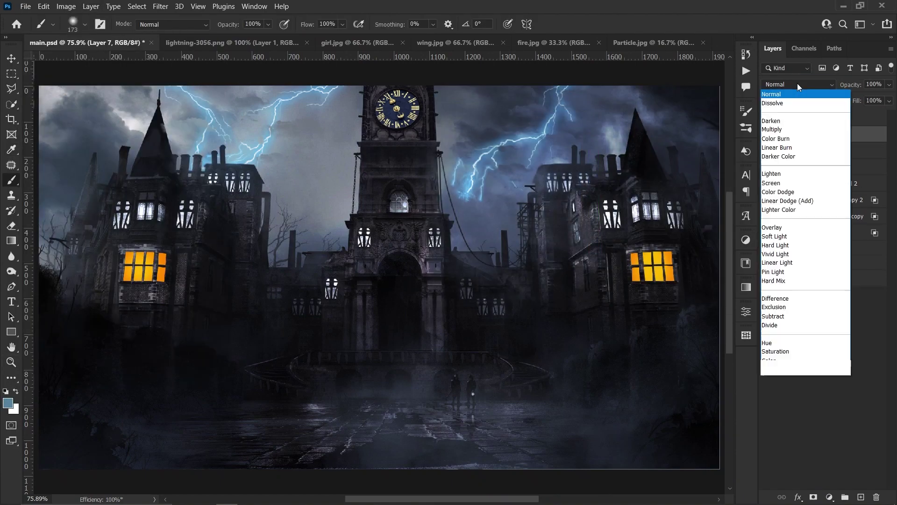
left_click(834, 192)
left_click_drag(243, 131, 258, 130)
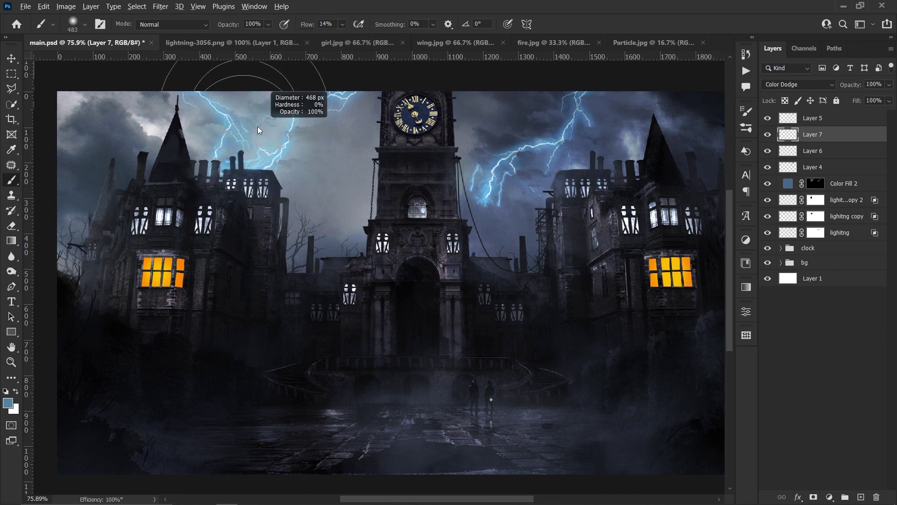
key("z")
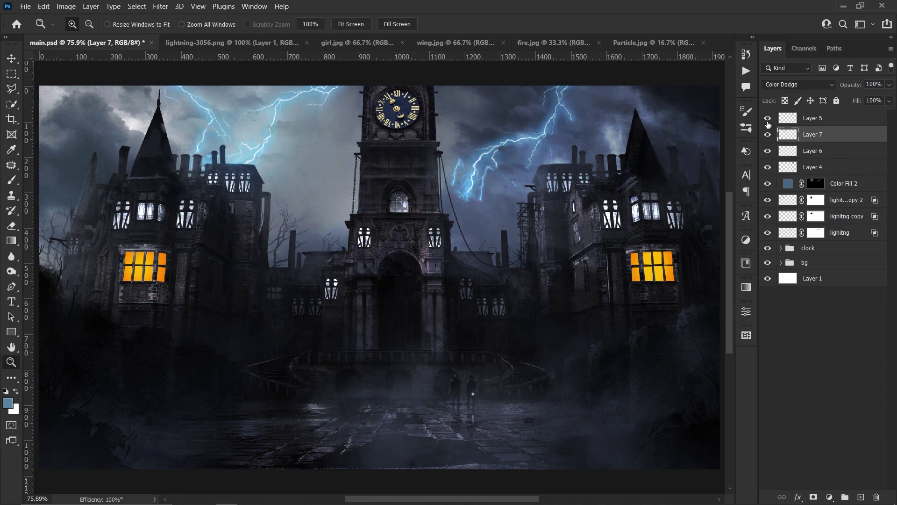
Select Layer 5 and zoom in on the right tower
left_click(813, 118)
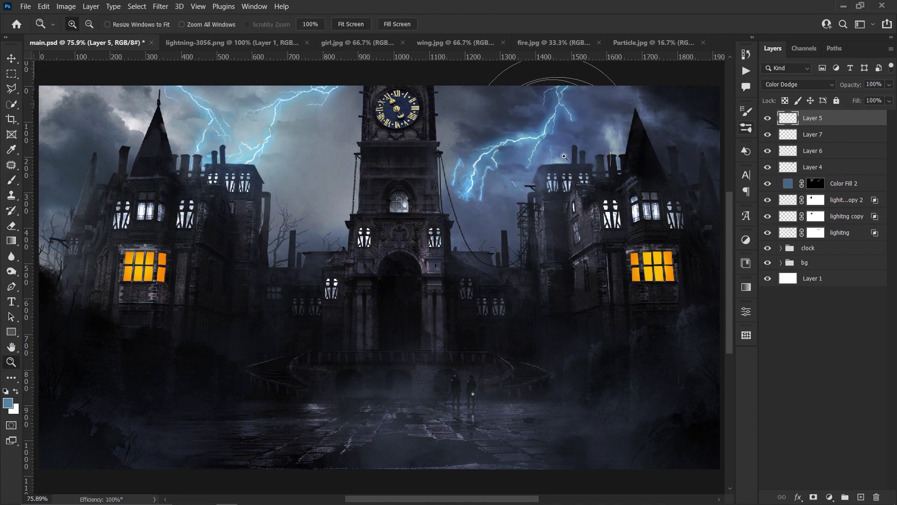
left_click(609, 146)
left_click(587, 224)
right_click(310, 192)
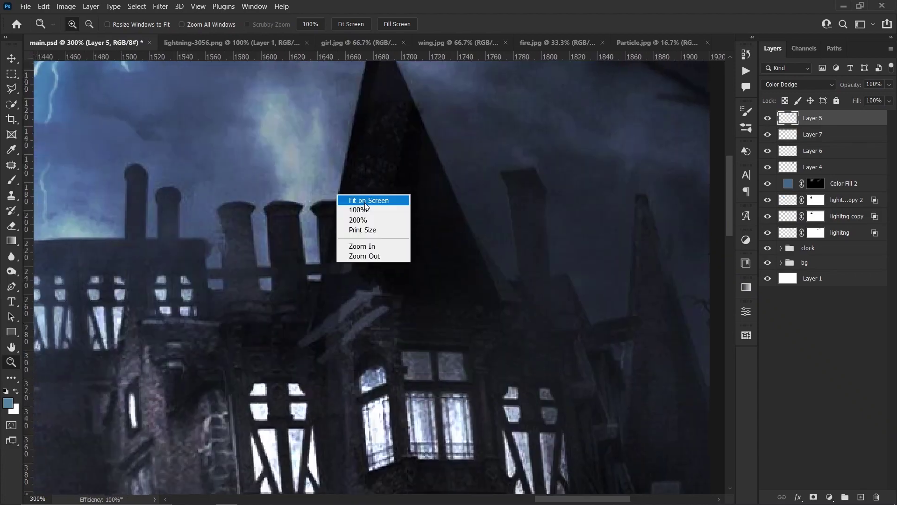
left_click(340, 226)
Add Hue/Saturation 2 above Layer 5, colorized blue (Hue 206, Saturation 100, Lightness +22), limited via Blend If
left_click(836, 496)
left_click(844, 387)
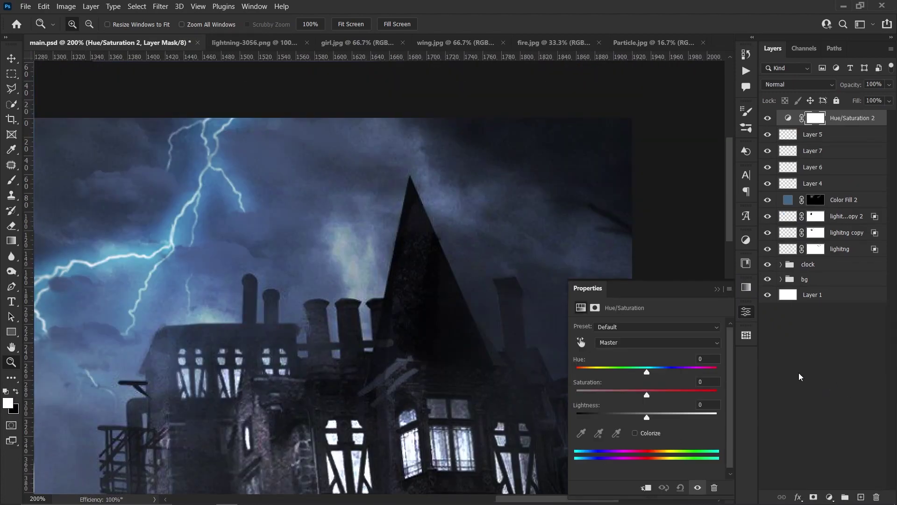
left_click(635, 433)
left_click(657, 371)
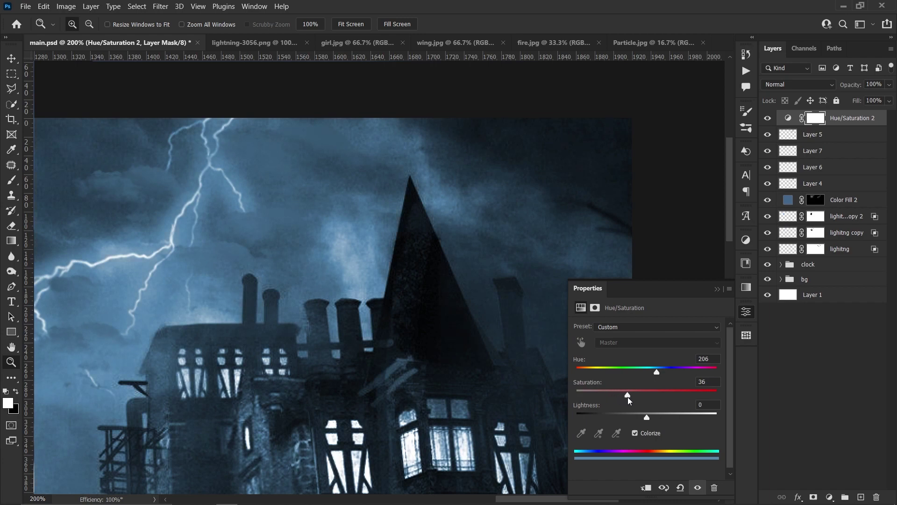
left_click_drag(629, 397, 670, 418)
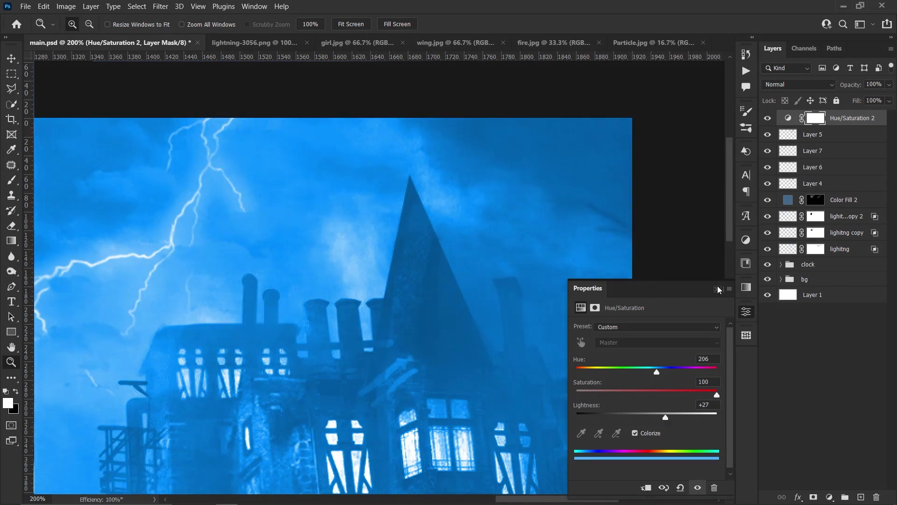
left_click(689, 220, "alt")
left_click(689, 220, "alt")
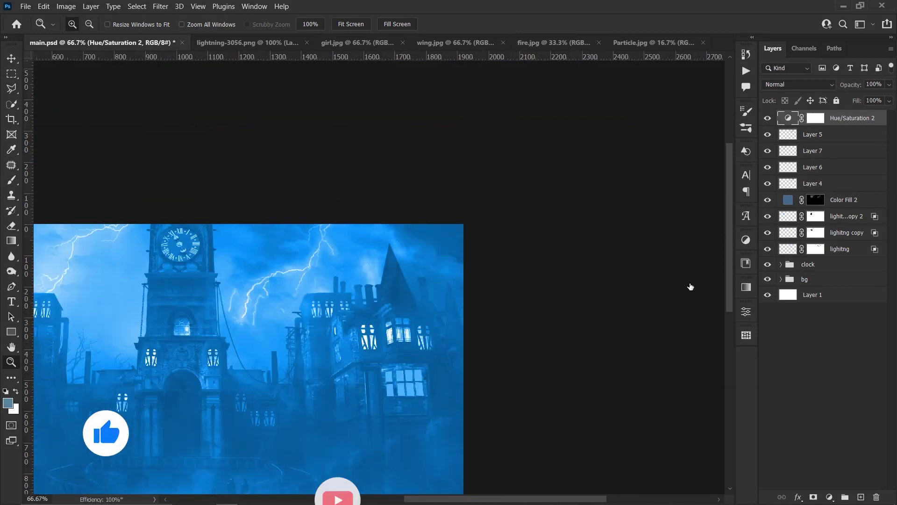
left_click_drag(615, 304, 639, 305)
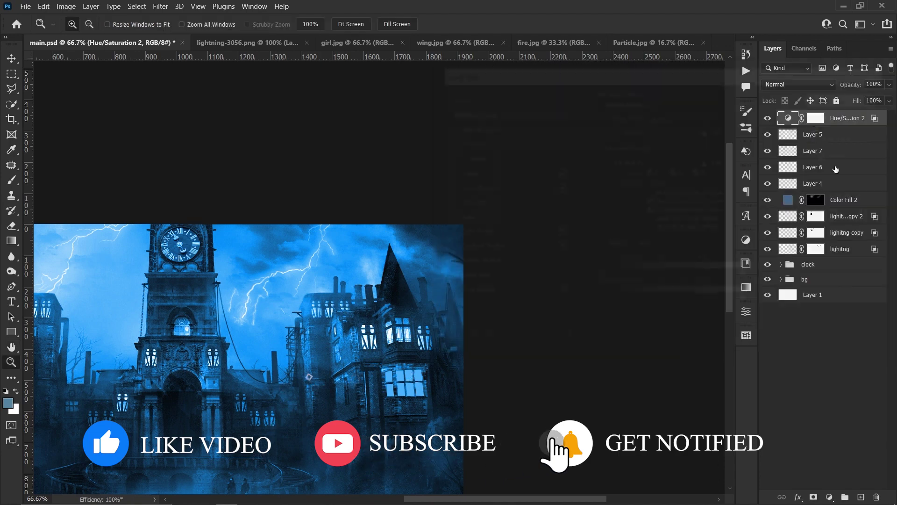
scroll(402, 304, "up", 5)
Paint a blue rim light down the spire on the mask, undoing stray strokes and shrinking the brush
key("b")
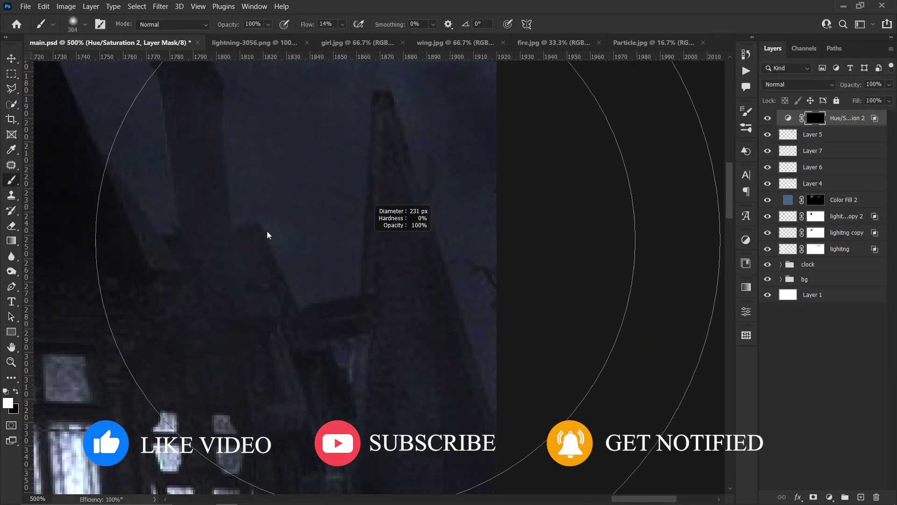
left_click_drag(354, 150, 371, 189)
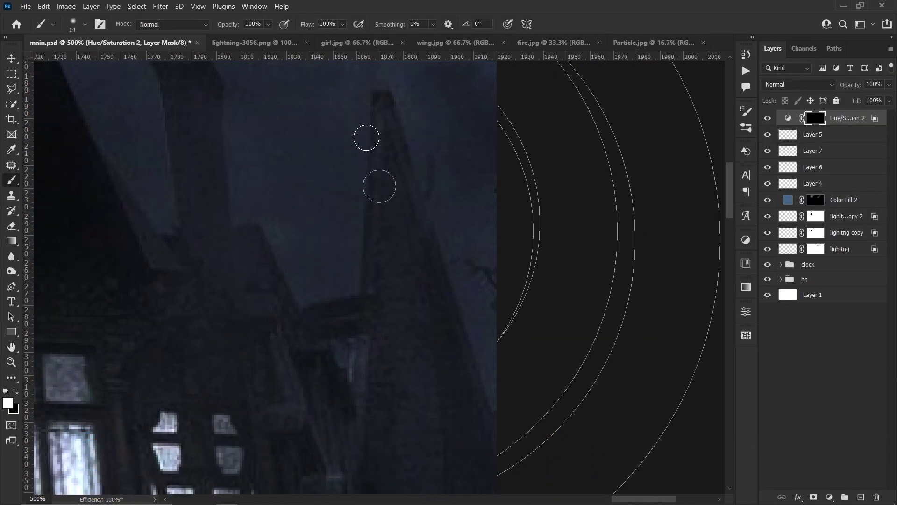
left_click(363, 288, "shift")
scroll(402, 257, "up", 1)
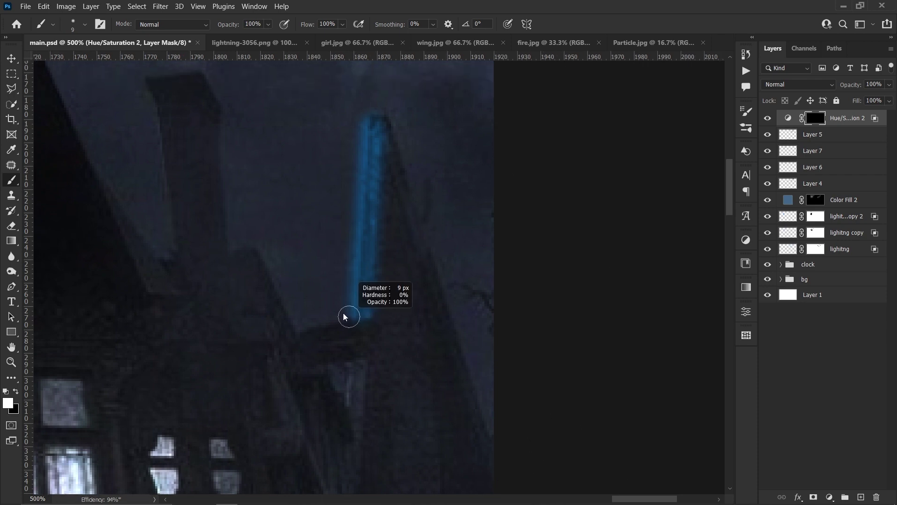
key("ctrl+z")
scroll(367, 281, "left", 5)
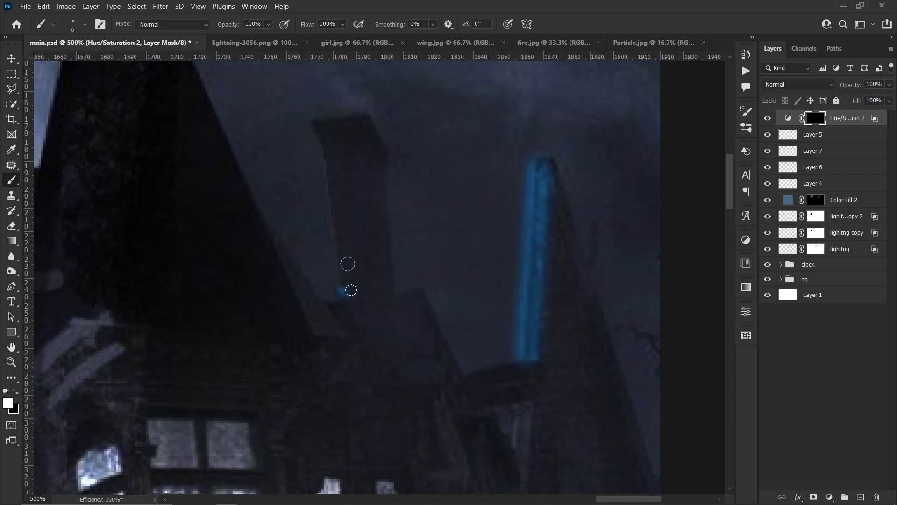
left_click_drag(367, 120, 418, 191)
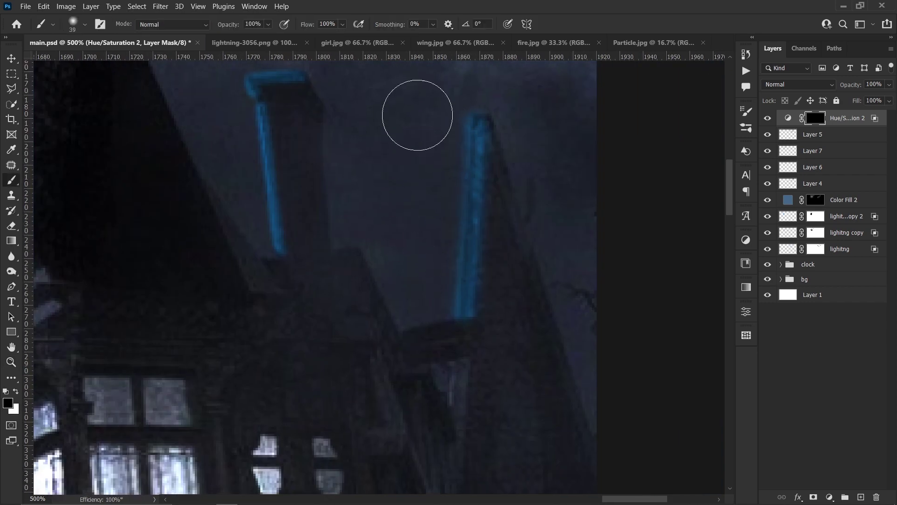
mouse_move(465, 255)
left_mouse_down()
mouse_move(422, 248)
mouse_move(413, 258)
left_mouse_up()
scroll(414, 284, "down", 3)
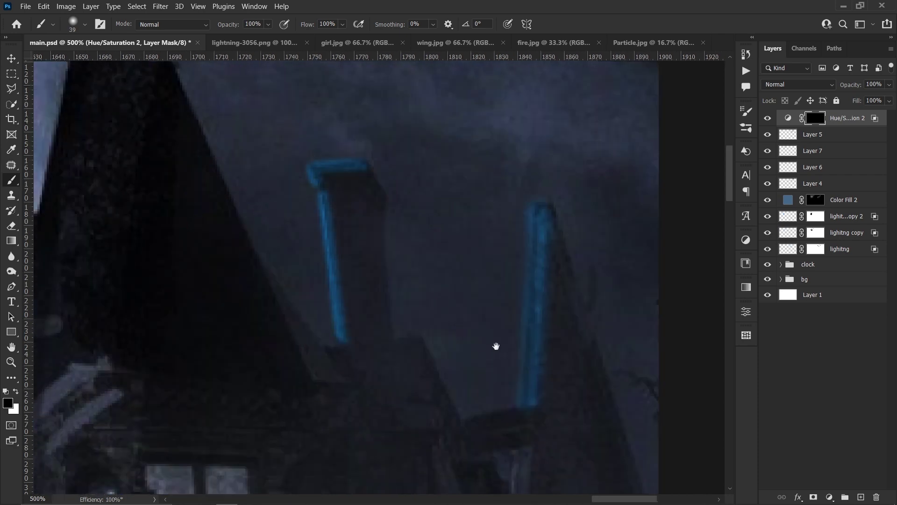
scroll(387, 273, "up", 1)
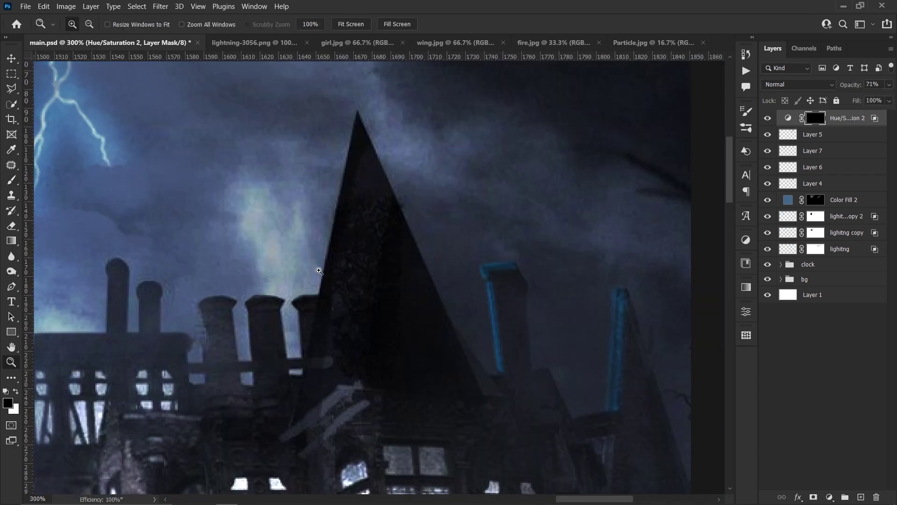
scroll(450, 136, "up", 1)
mouse_move(450, 136)
left_mouse_down()
mouse_move(434, 108)
mouse_move(401, 309)
left_mouse_up()
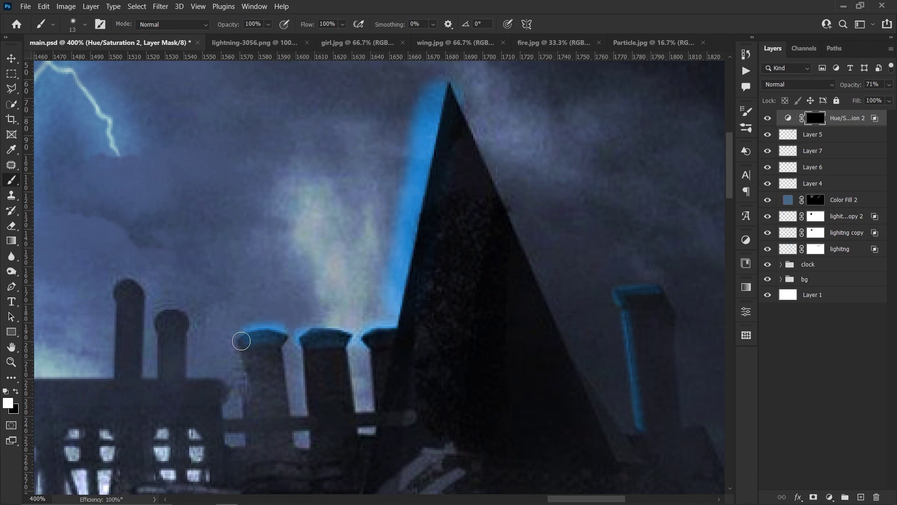
scroll(242, 342, "up", 1)
Refine the blue glow along the spire edge, alternating black and white on the mask
key("x")
mouse_move(494, 110)
left_mouse_down()
mouse_move(513, 100)
mouse_move(475, 245)
left_mouse_up()
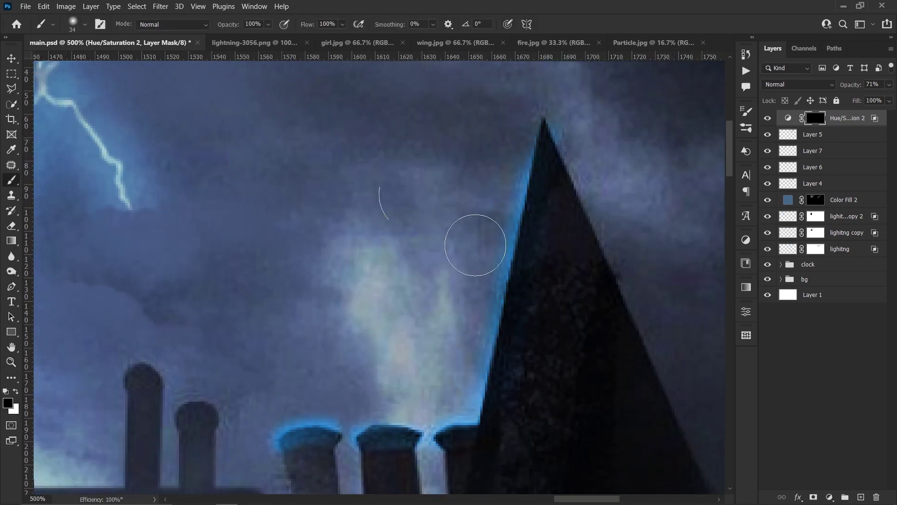
left_click_drag(453, 348, 467, 180)
key("x")
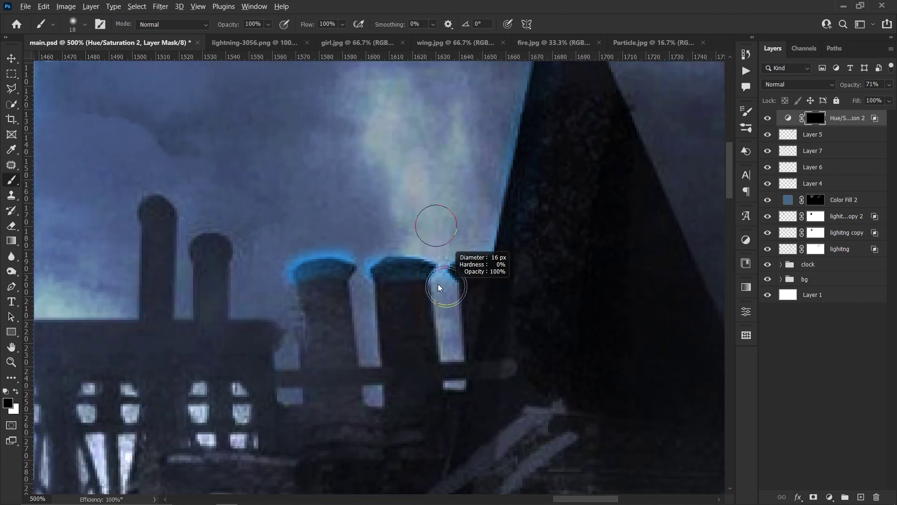
scroll(467, 322, "up", 2)
scroll(463, 356, "up", 2)
scroll(471, 178, "down", 1)
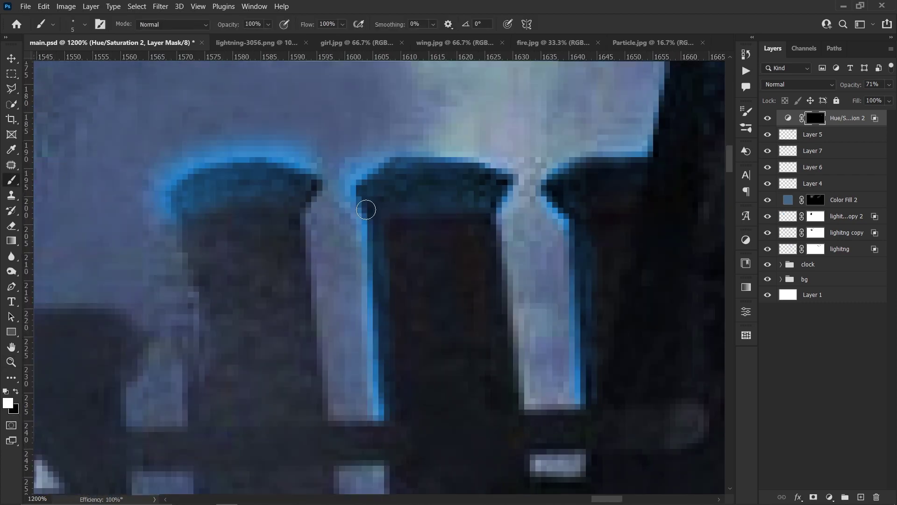
key("x")
scroll(230, 183, "up", 1)
scroll(414, 211, "right", 3)
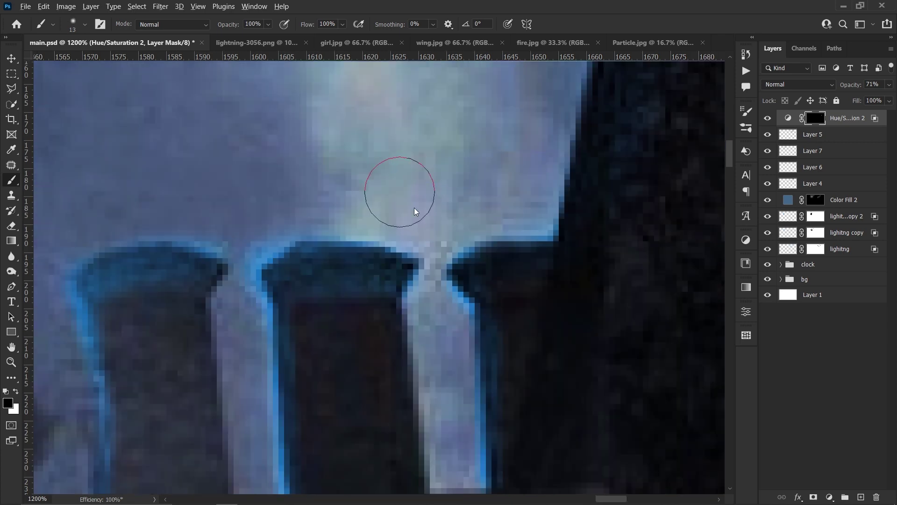
scroll(256, 323, "down", 3)
Zoom into the lower chimney area and paint blue glow on the bar, window edge, roof bar and chimney top
key("z")
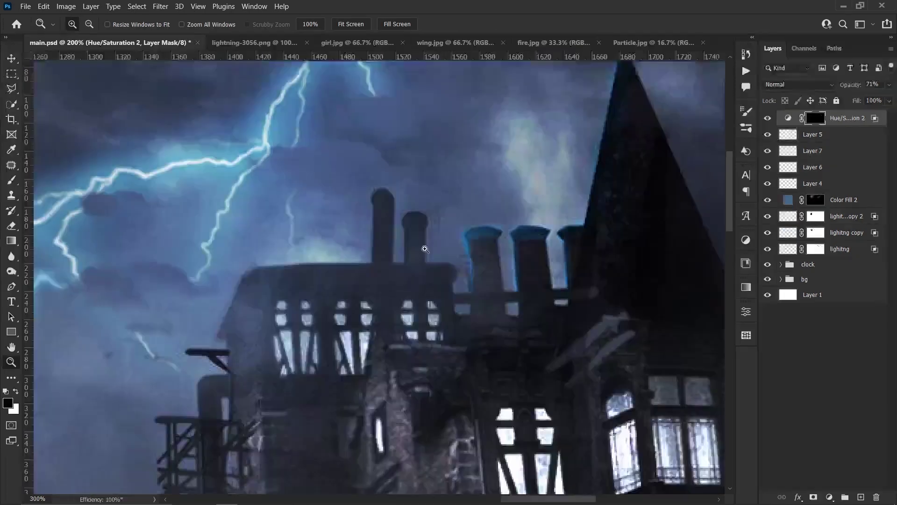
left_click_drag(308, 255, 363, 311)
key("b")
left_click_drag(578, 371, 536, 369)
scroll(578, 371, "left", 1)
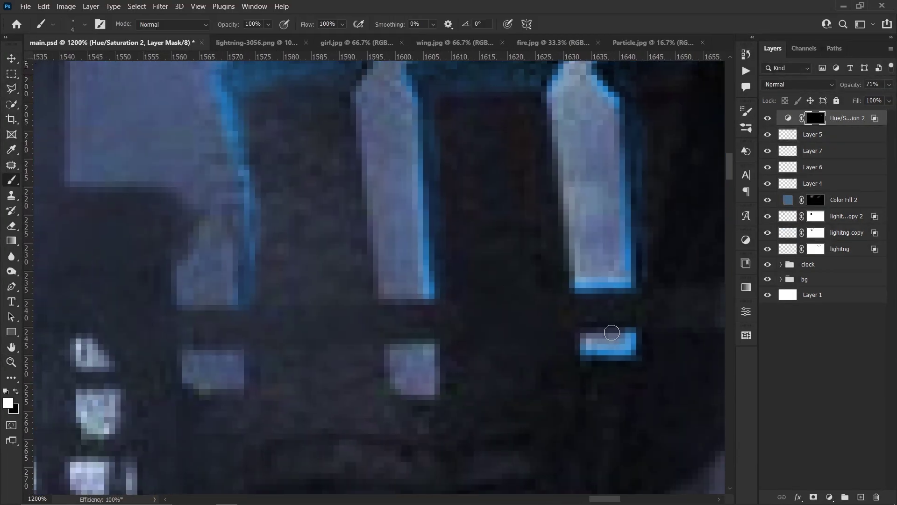
left_click_drag(387, 391, 435, 348)
scroll(396, 374, "left", 2)
scroll(324, 306, "left", 2)
left_click_drag(479, 261, 380, 260)
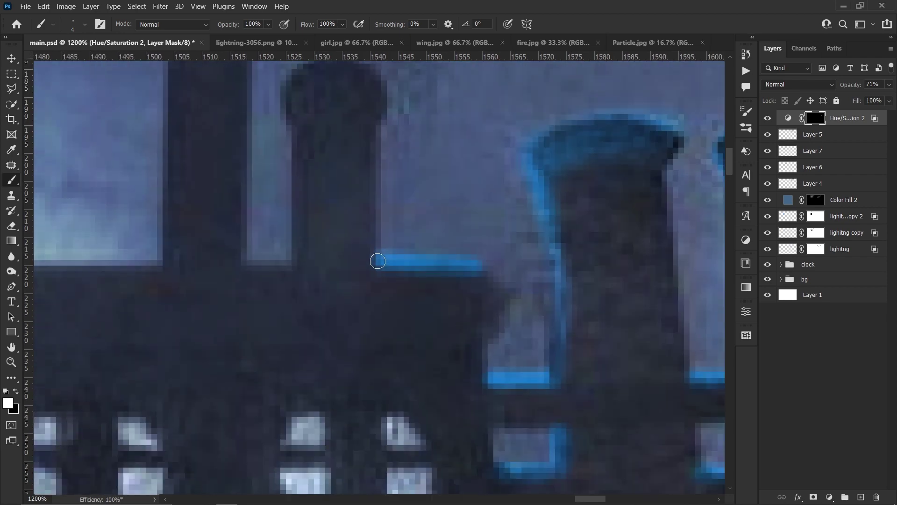
scroll(380, 259, "up", 2)
left_click_drag(418, 158, 323, 177)
scroll(281, 344, "down", 5)
scroll(362, 173, "up", 4)
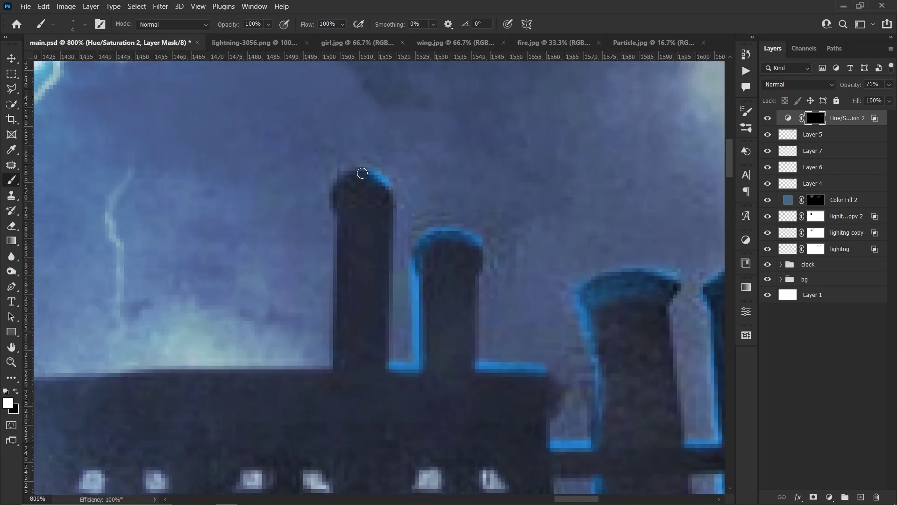
scroll(331, 363, "up", 2)
Check the whole scene, then move to the left roof with a smaller black brush
key("x")
scroll(276, 257, "left", 1)
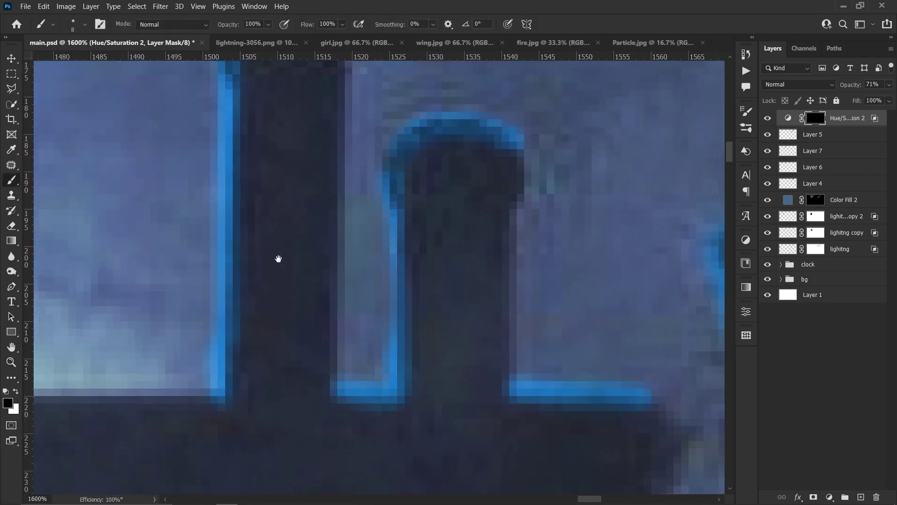
scroll(613, 290, "down", 2)
scroll(611, 293, "down", 1)
right_click(402, 280)
left_click(427, 285)
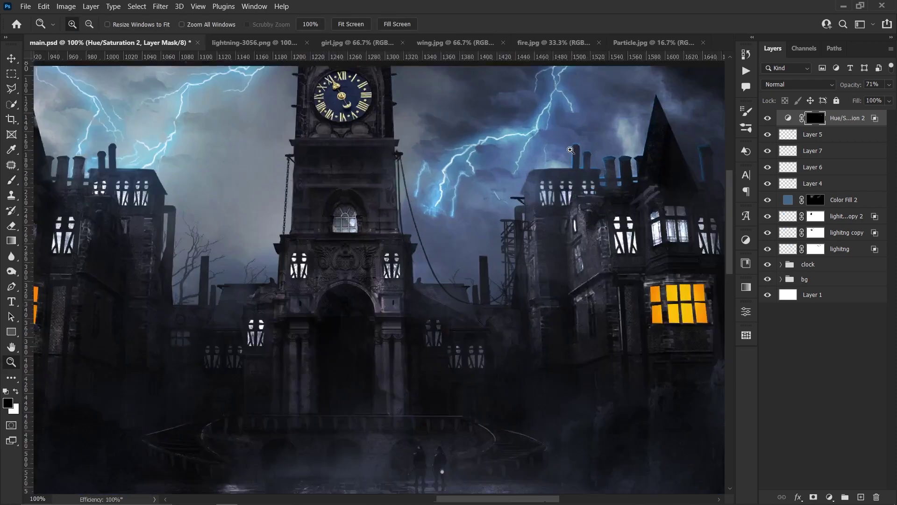
scroll(551, 243, "up", 5)
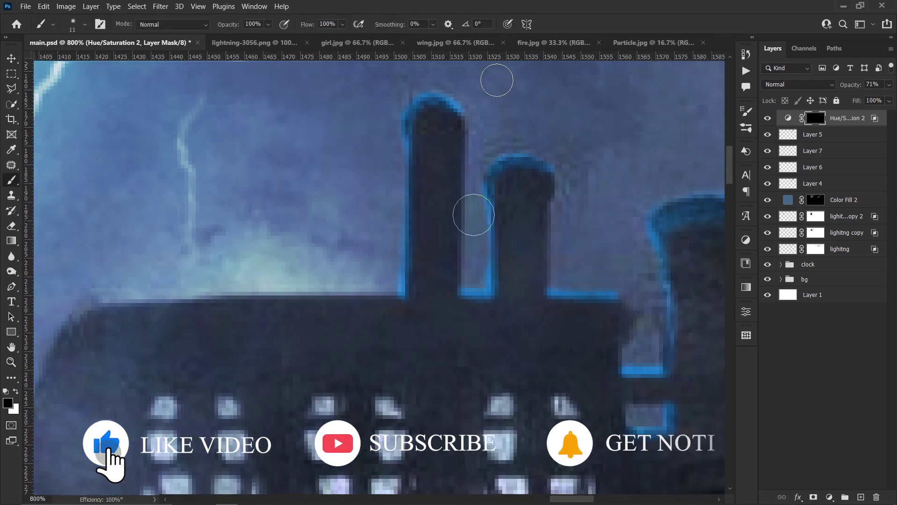
key("bracketleft")
key("bracketleft")
key("bracketleft")
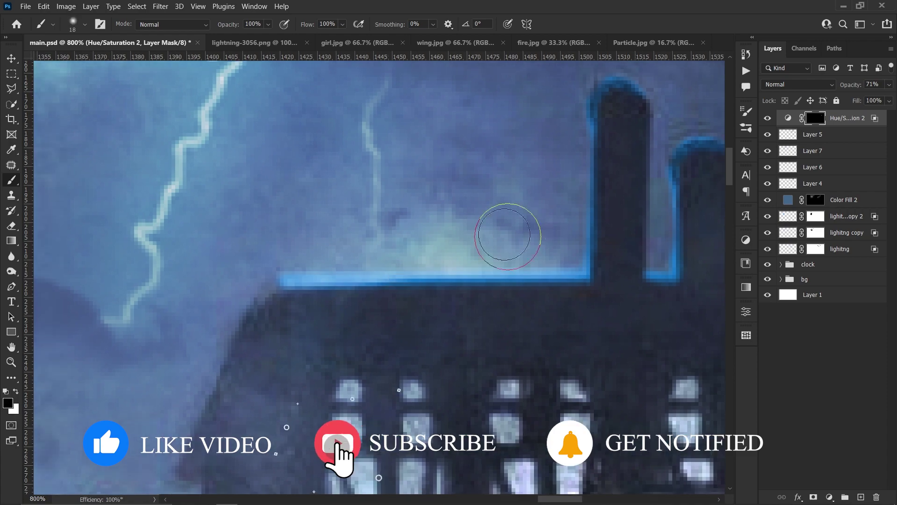
left_click_drag(229, 298, 445, 272)
scroll(411, 344, "down", 5)
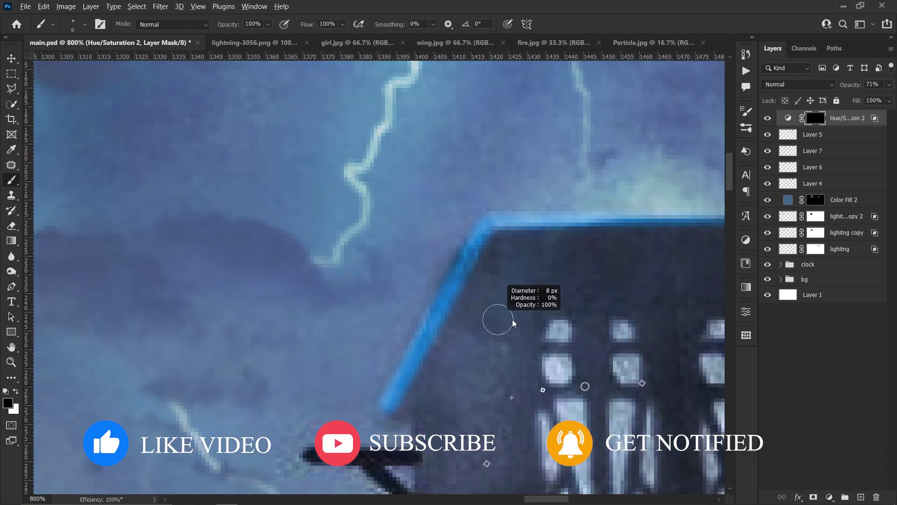
key("z")
scroll(507, 156, "down", 2)
scroll(508, 156, "up", 5)
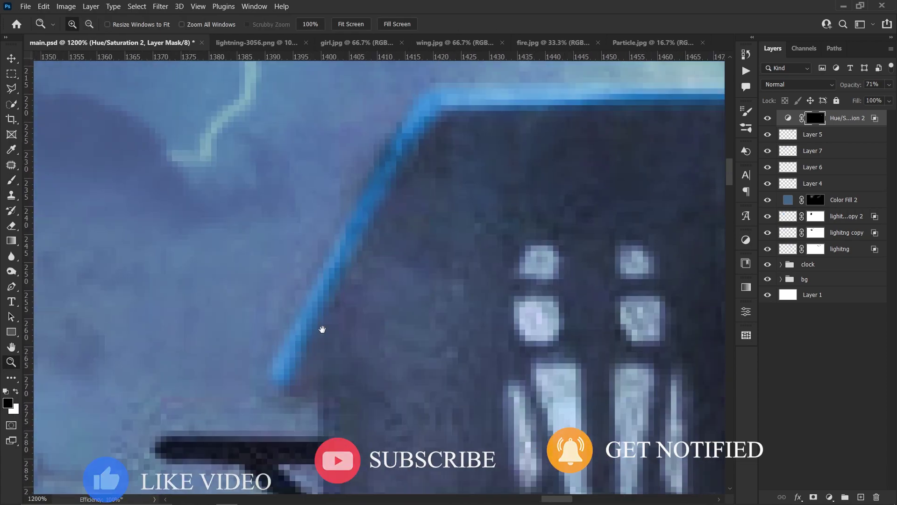
Extend the blue glow across the whole roof beam with a smaller brush
key("b")
scroll(354, 240, "up", 2)
scroll(437, 296, "down", 5)
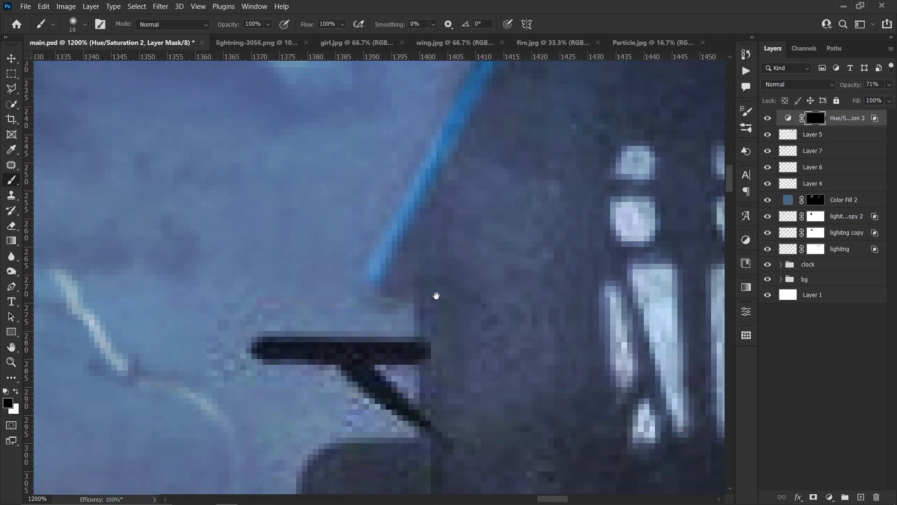
scroll(497, 325, "left", 4)
key("bracketleft")
key("bracketleft")
left_click_drag(368, 302, 286, 300)
key("x")
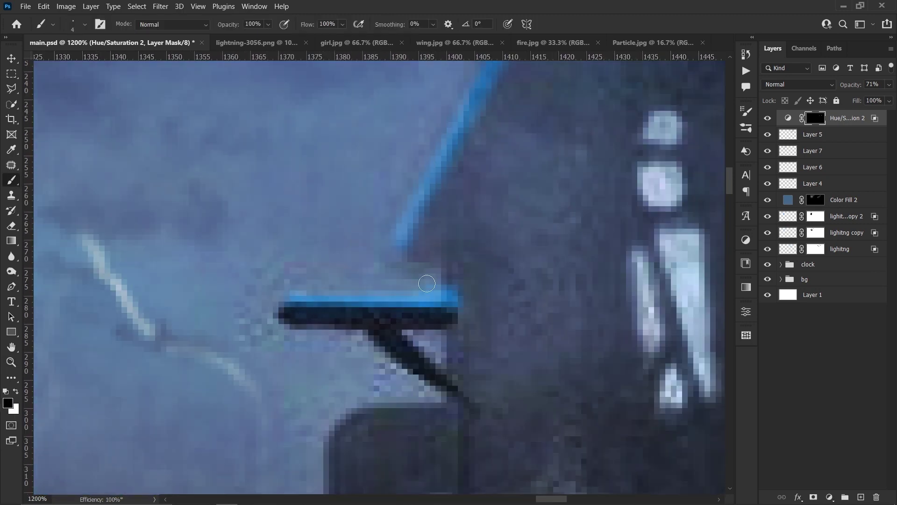
key("bracketleft")
key("bracketleft")
key("bracketleft")
Paint blue glow down the tower's left edge with a roughly 4 px brush, trimming excess
scroll(409, 301, "down", 1)
scroll(420, 286, "down", 1)
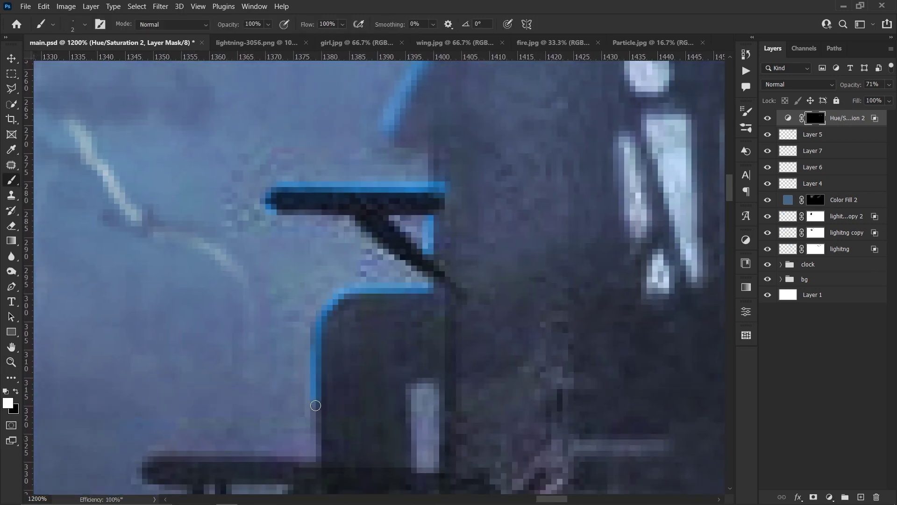
left_click_drag(315, 405, 315, 463)
scroll(316, 462, "down", 1)
key("x")
scroll(380, 183, "down", 2)
key("bracketleft")
key("bracketleft")
key("bracketleft")
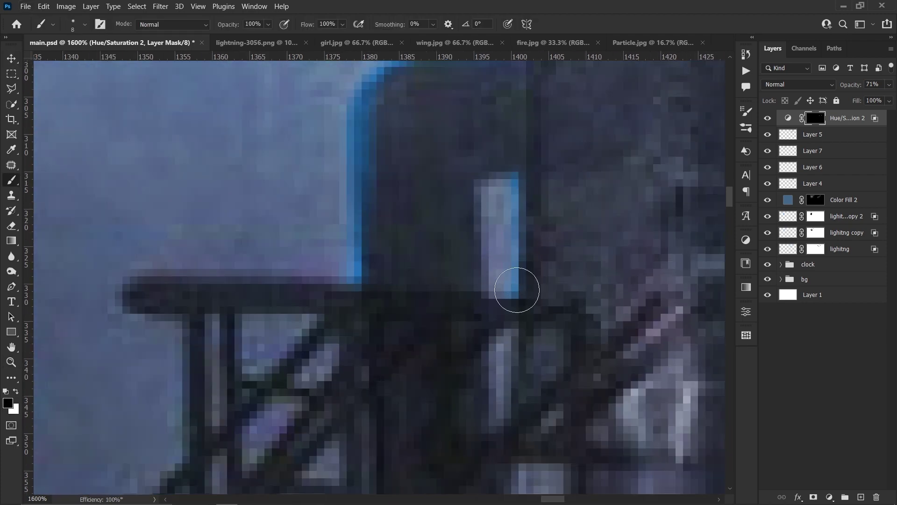
scroll(517, 287, "up", 1)
key("bracketright")
key("bracketright")
key("bracketright")
key("bracketright")
key("x")
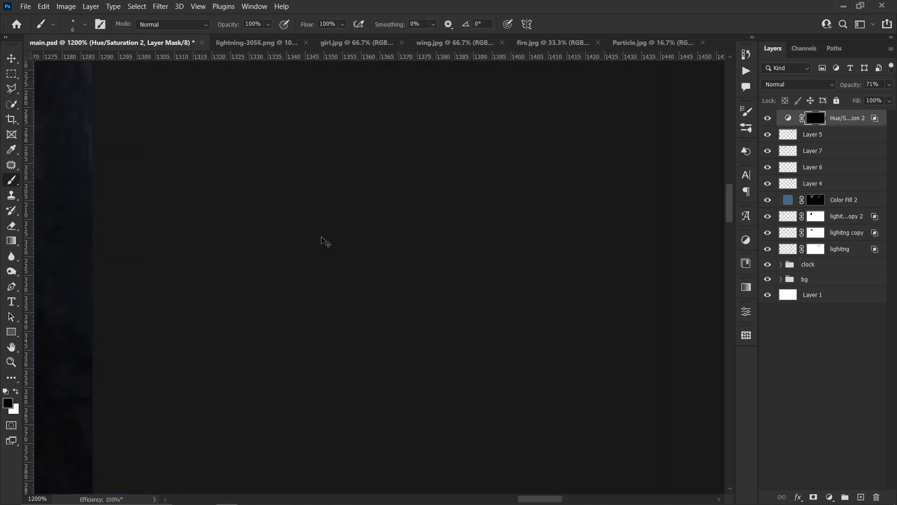
scroll(415, 230, "down", 2)
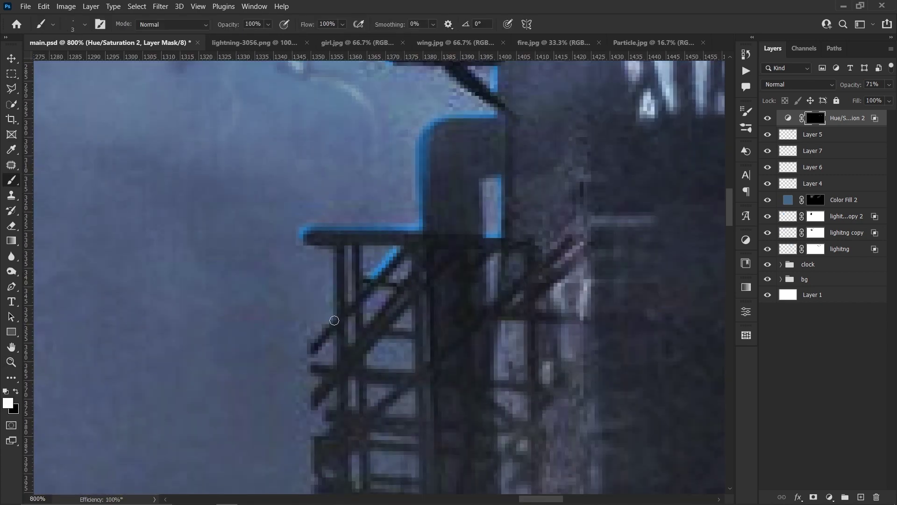
Zoom onto the right-side scaffold and paint blue glow along its edge
key("z")
key("ctrl+0")
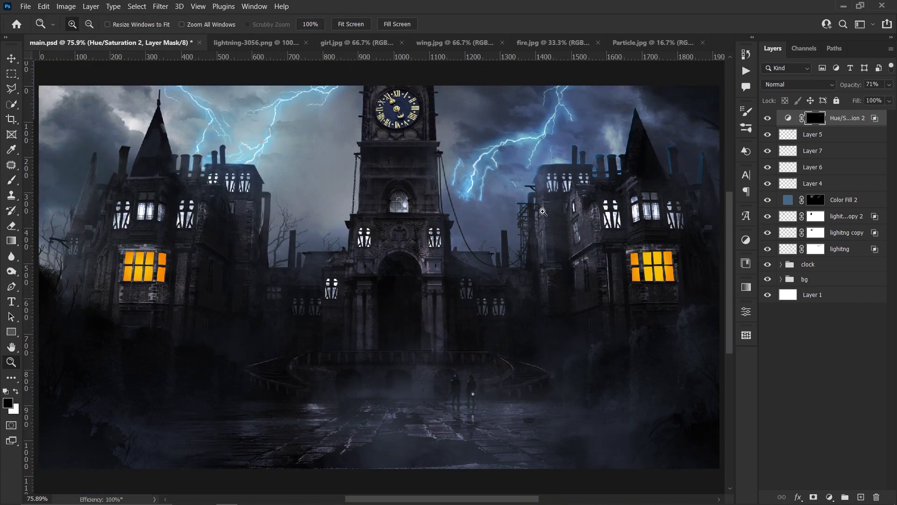
left_click(542, 211)
key("b")
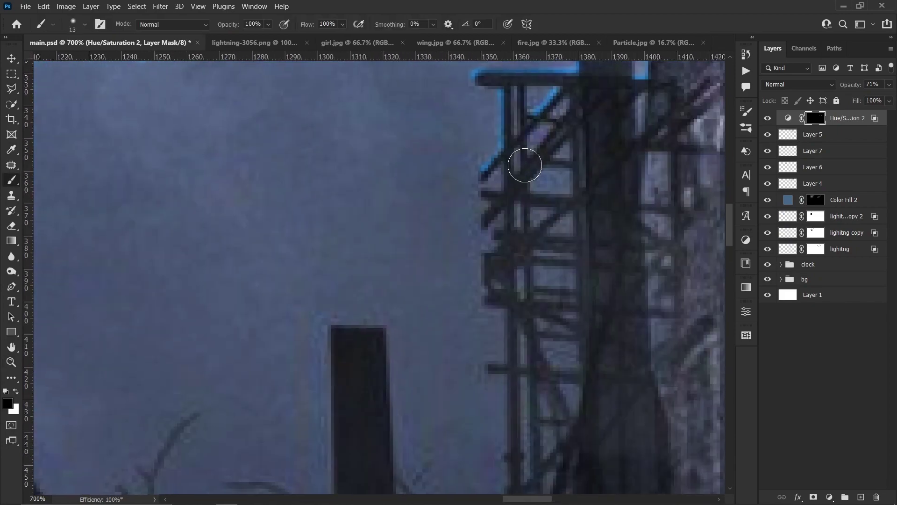
scroll(491, 201, "up", 3)
mouse_move(474, 180)
left_mouse_down()
mouse_move(456, 206)
mouse_move(469, 340)
mouse_move(418, 341)
mouse_move(413, 399)
left_mouse_up()
key("ctrl+0")
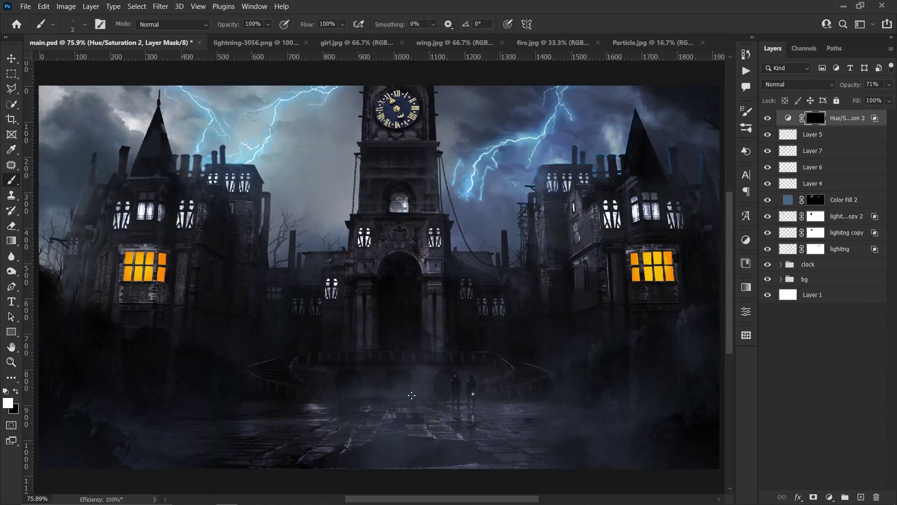
Bring the columns beside the scaffold into view with a slightly larger black brush and compare the full image
scroll(450, 246, "up", 3)
scroll(450, 246, "up", 2)
key("bracketright")
key("x")
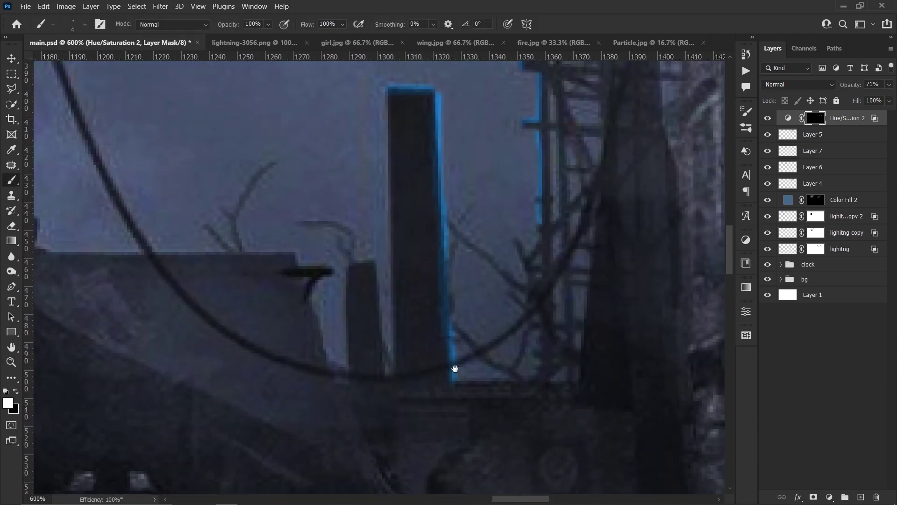
mouse_move(464, 407)
left_mouse_down()
mouse_move(445, 276)
mouse_move(377, 398)
mouse_move(581, 346)
left_mouse_up()
scroll(491, 366, "up", 1)
key("ctrl+0")
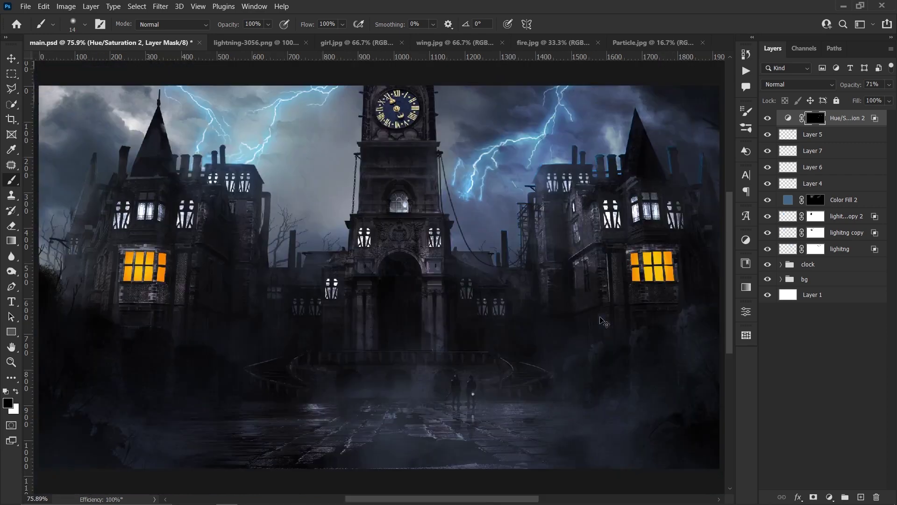
scroll(465, 249, "up", 5)
scroll(465, 249, "up", 3)
Paint blue glow along the roof line and column, then lower Hue/Saturation 2 opacity to 45%
key("b")
key("x")
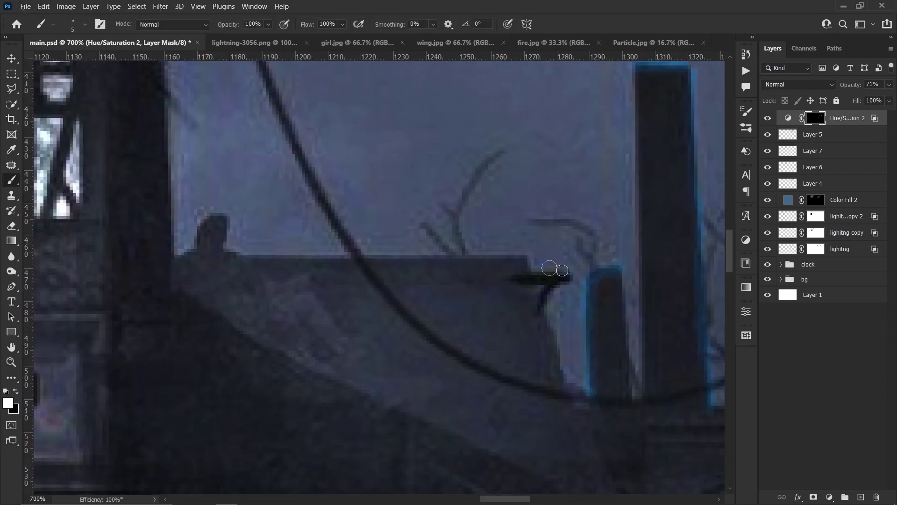
mouse_move(555, 257)
left_mouse_down()
mouse_move(310, 252)
mouse_move(169, 98)
left_mouse_up()
key("x")
scroll(561, 273, "up", 2)
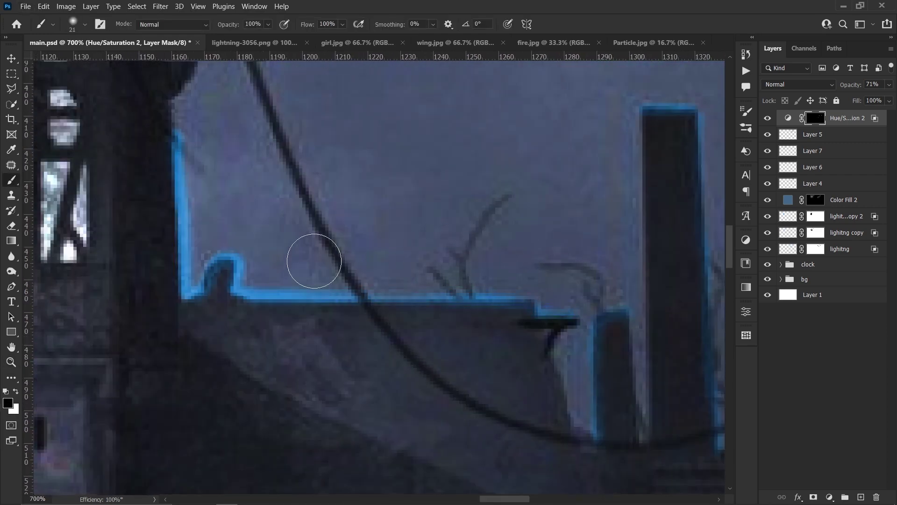
key("z")
key("ctrl+0")
left_click(768, 118)
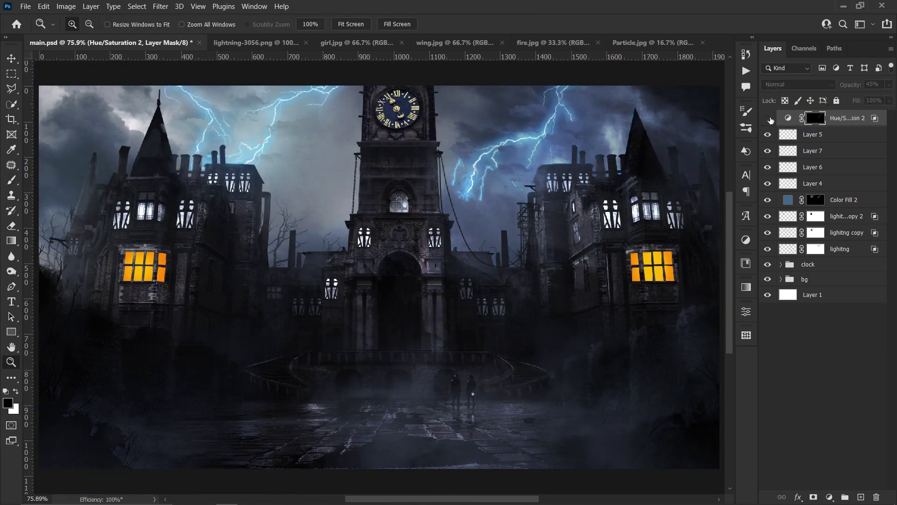
Paint white on the Hue/Saturation 2 mask to add blue rim light along the tower's right edge
scroll(468, 224, "up", 5)
key("b")
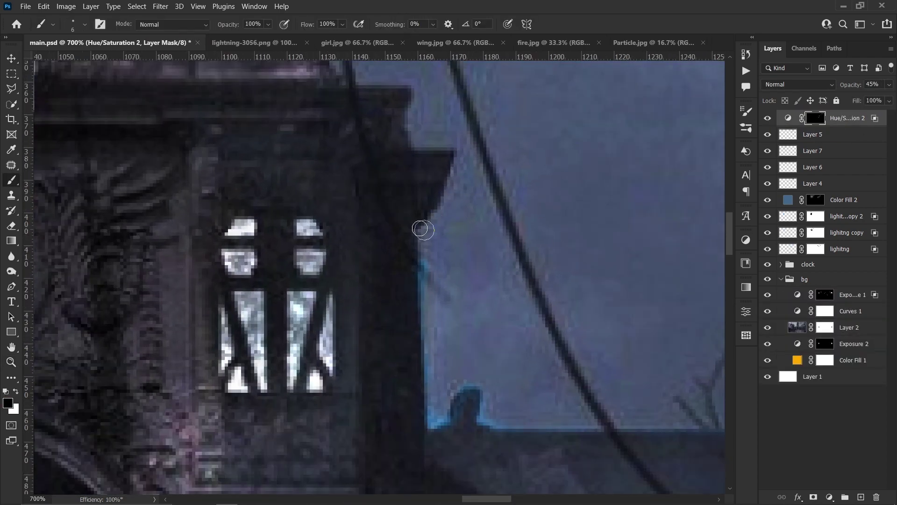
mouse_move(421, 152)
left_mouse_down()
mouse_move(362, 208)
mouse_move(338, 467)
left_mouse_up()
scroll(362, 208, "down", 2)
key("bracketright")
key("bracketright")
key("bracketright")
scroll(328, 327, "up", 5)
left_click_drag(323, 248, 337, 327)
scroll(320, 255, "up", 5)
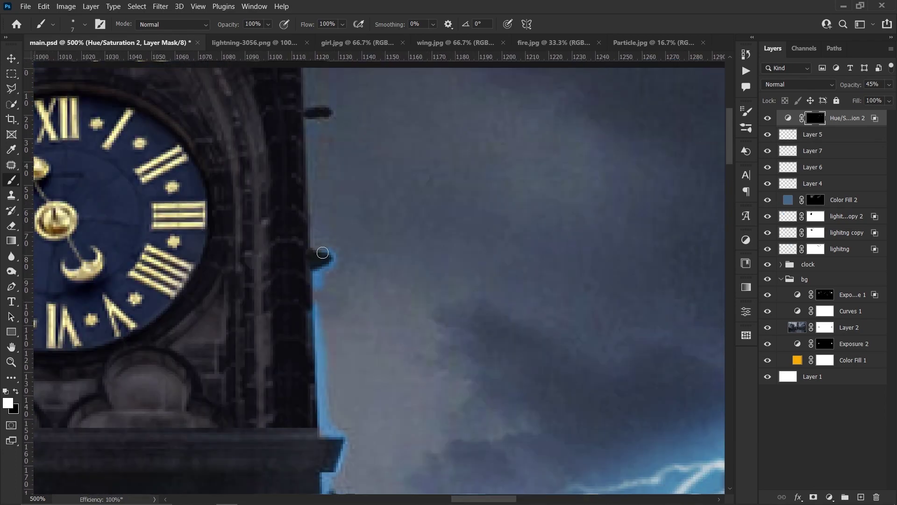
scroll(320, 254, "up", 5)
scroll(305, 320, "down", 2)
key("bracketright")
key("bracketright")
key("bracketright")
scroll(316, 290, "down", 3)
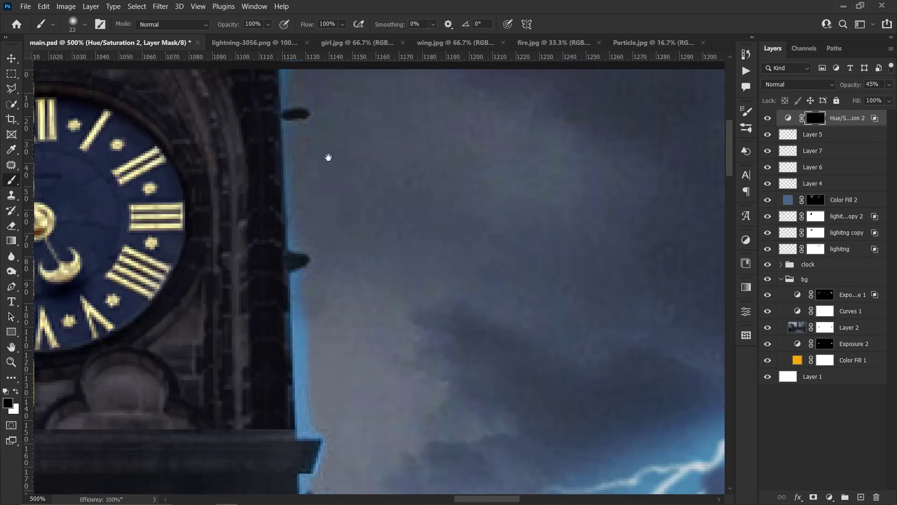
scroll(326, 154, "down", 2)
scroll(340, 304, "down", 3)
key("bracketright")
key("bracketright")
scroll(240, 261, "down", 3)
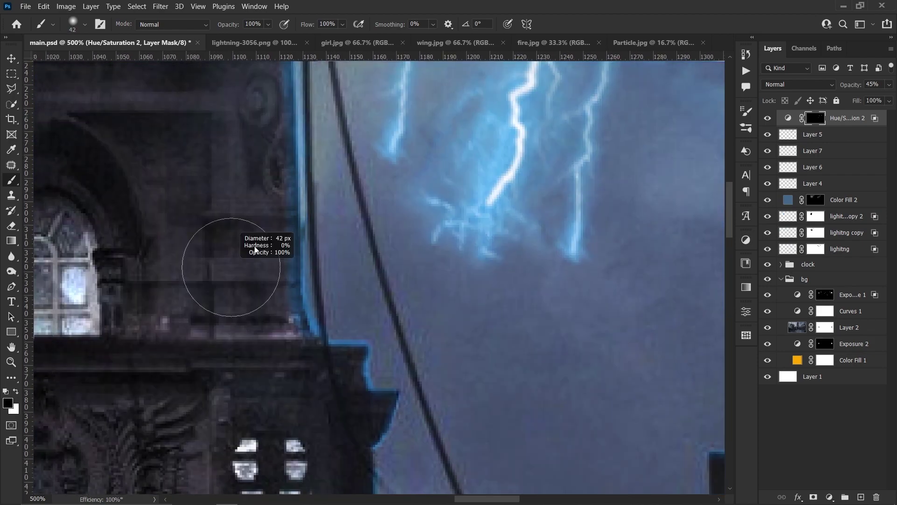
scroll(234, 264, "right", 2)
scroll(257, 166, "down", 2)
mouse_move(257, 167)
left_mouse_down()
mouse_move(411, 236)
mouse_move(376, 190)
mouse_move(360, 192)
left_mouse_up()
Paint glow along the ledge below the clock, swapping to black to hide excess glow
key("x")
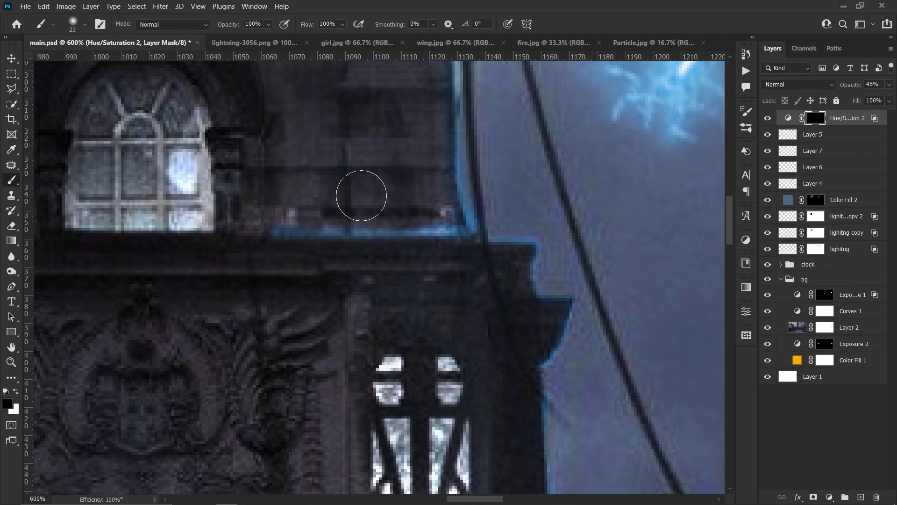
key("ctrl+1")
left_click_drag(572, 169, 575, 234)
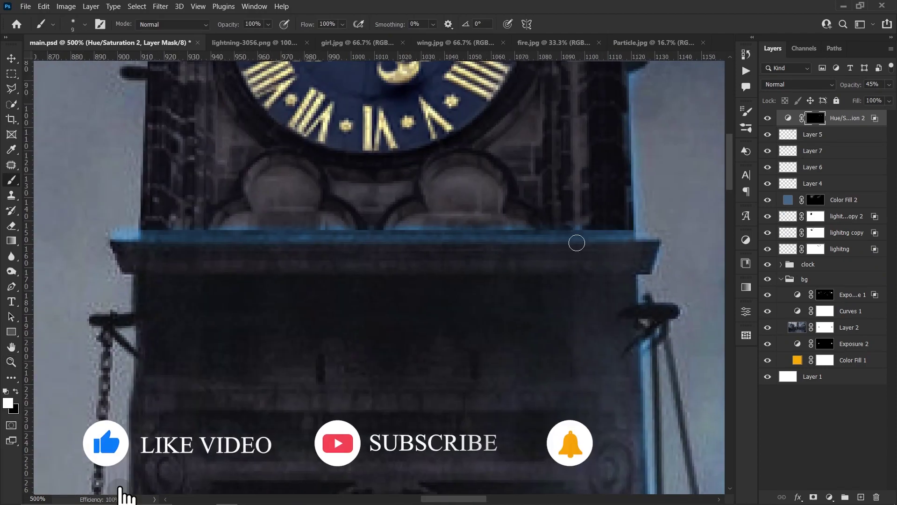
key("bracketright")
key("bracketright")
key("bracketright")
key("z")
key("ctrl+0")
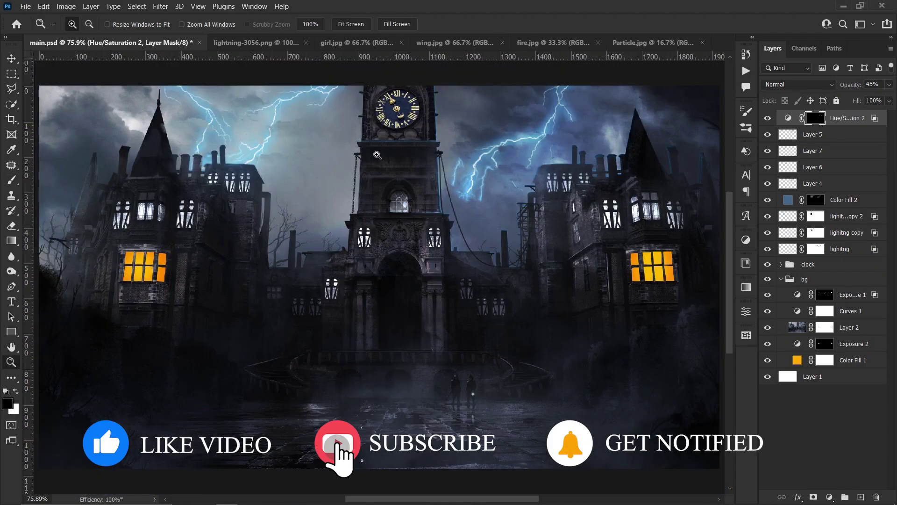
scroll(369, 79, "up", 2)
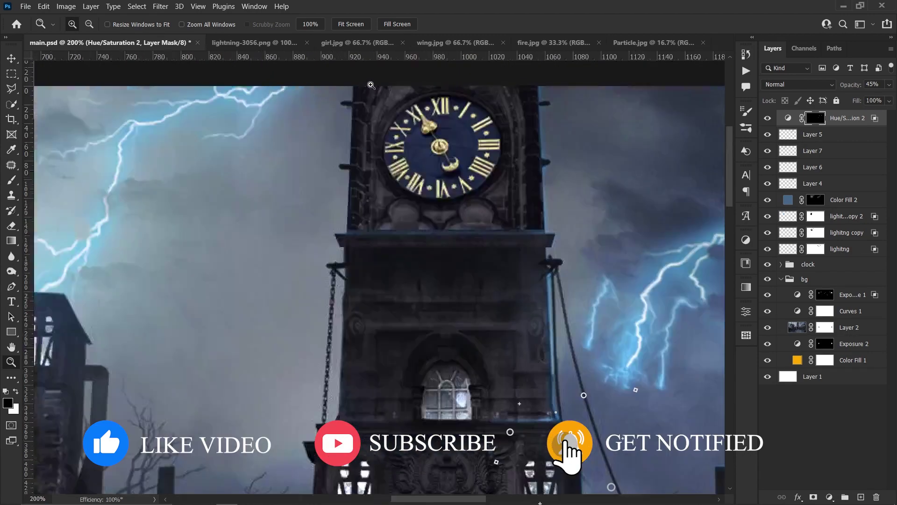
scroll(369, 80, "up", 3)
Add rim glow down the tower's left edge, the corner above the chain, and the hanging chain
key("b")
left_click_drag(368, 146, 366, 304)
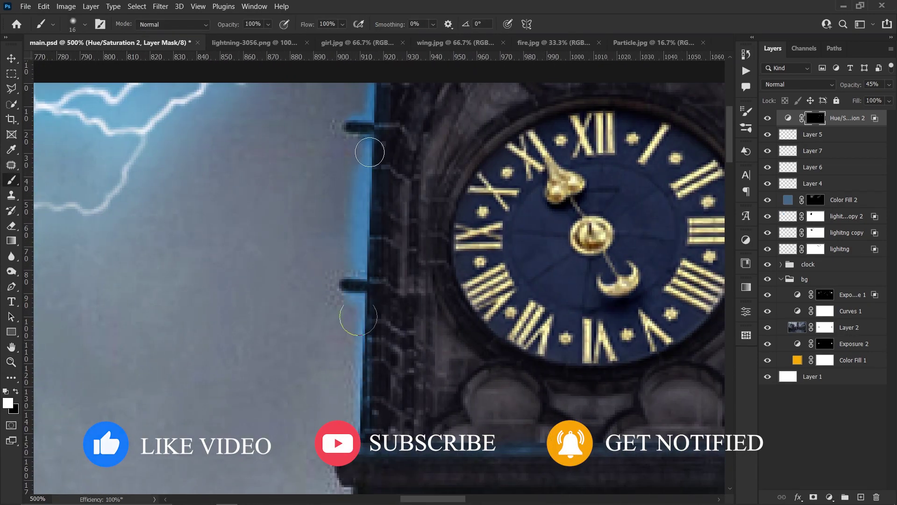
key("bracketright")
key("bracketright")
key("bracketright")
key("x")
scroll(313, 347, "down", 5)
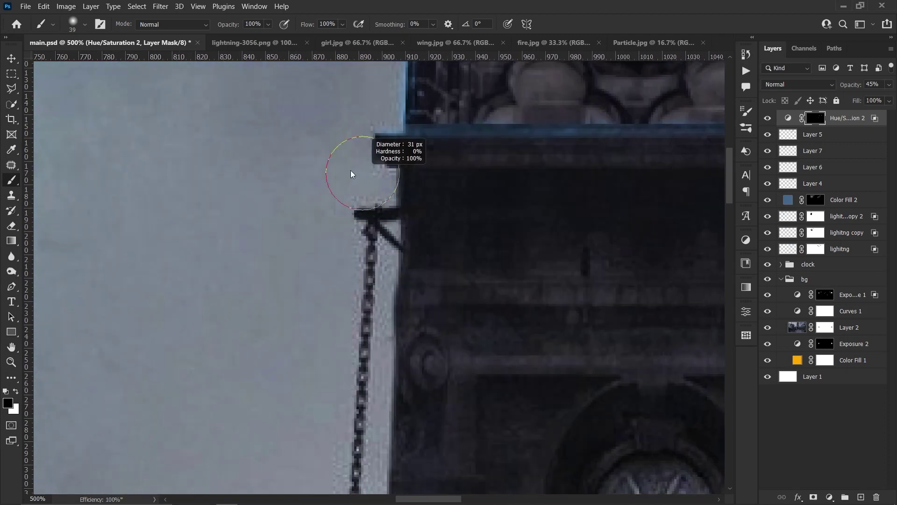
scroll(372, 160, "down", 2)
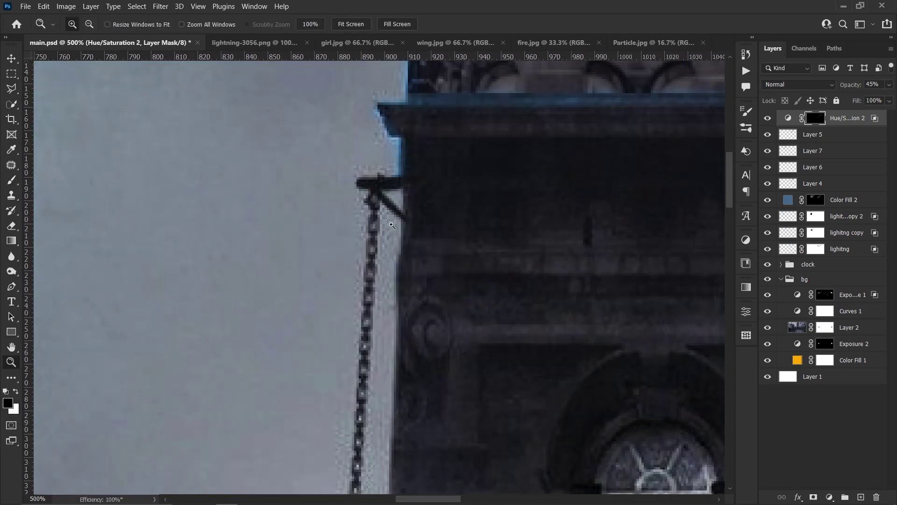
scroll(372, 159, "up", 4)
left_click_drag(407, 200, 390, 220)
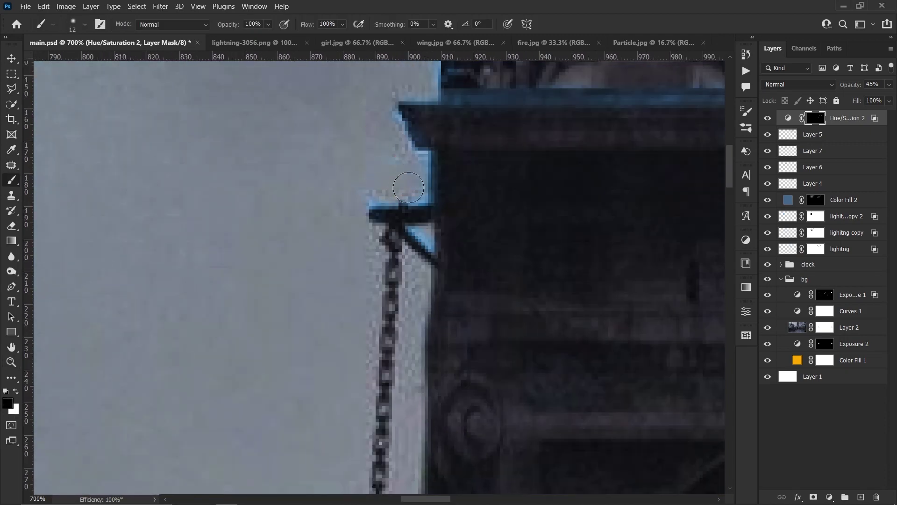
scroll(408, 187, "down", 10)
scroll(366, 106, "up", 9)
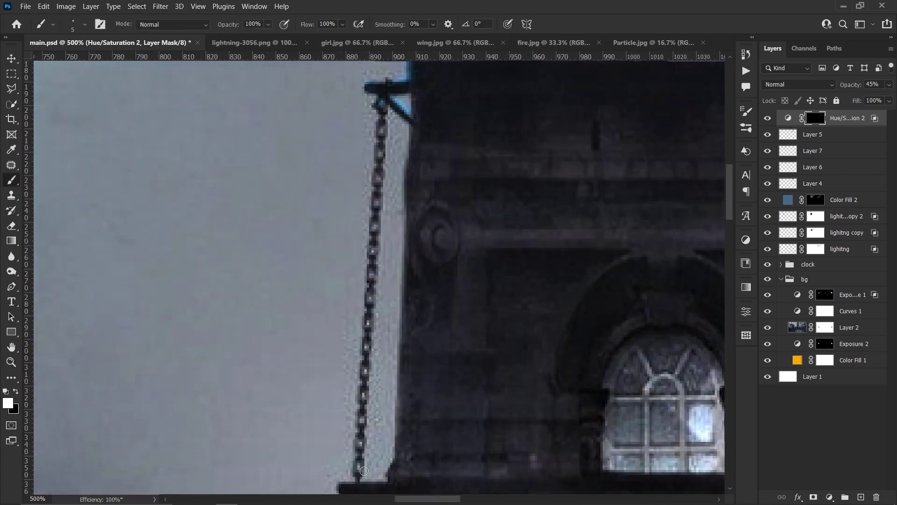
mouse_move(364, 471)
left_mouse_down()
mouse_move(382, 110)
mouse_move(396, 476)
left_mouse_up()
key("z")
right_click(394, 225)
Zoom in and paint blue rim glow down the pillar's left edge on the mask
left_click(413, 284)
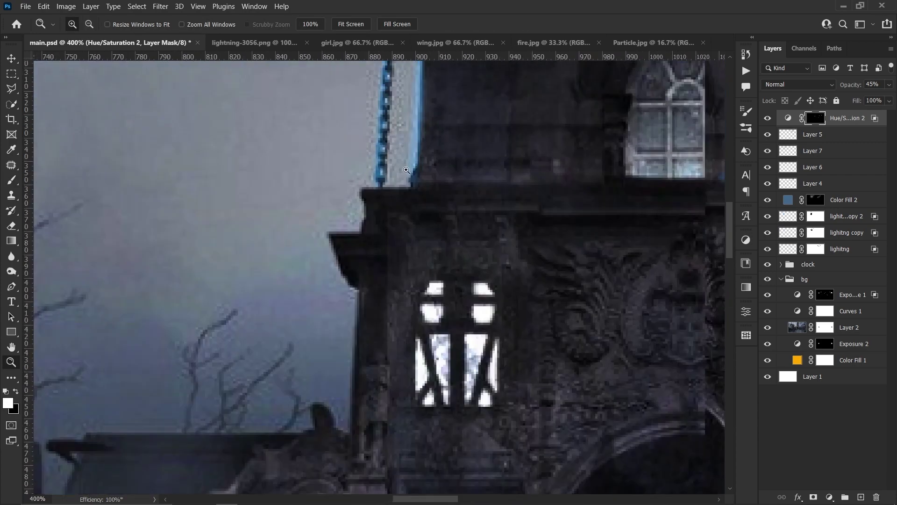
scroll(365, 180, "up", 5)
key("b")
scroll(286, 339, "down", 3)
scroll(344, 176, "down", 3)
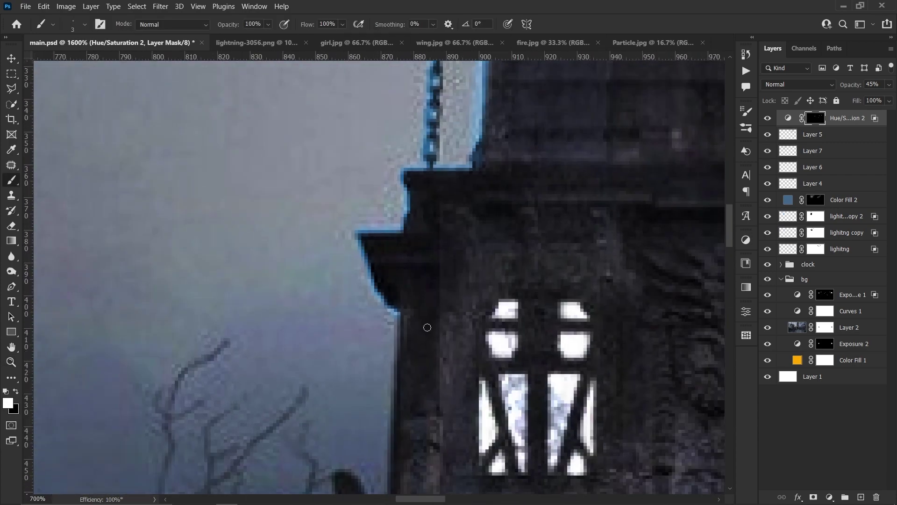
left_click_drag(141, 382, 361, 276)
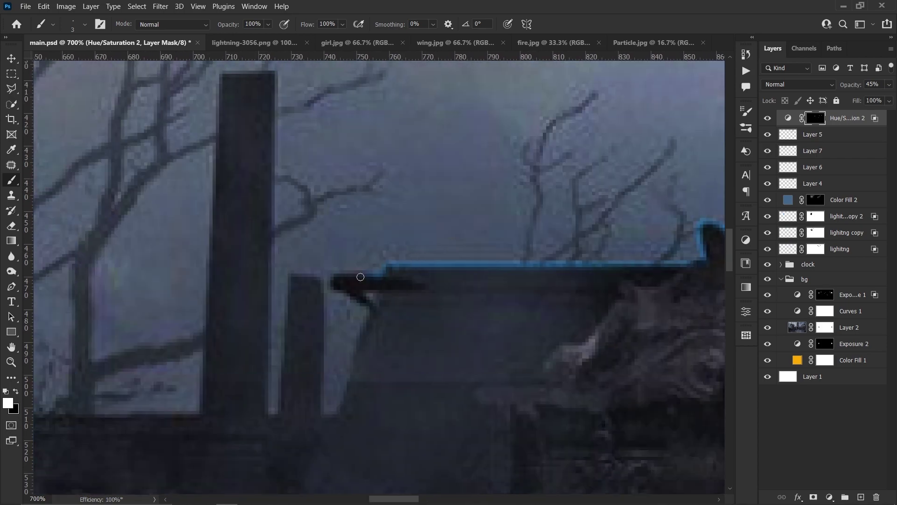
scroll(324, 415, "down", 1)
left_click_drag(327, 224, 329, 166)
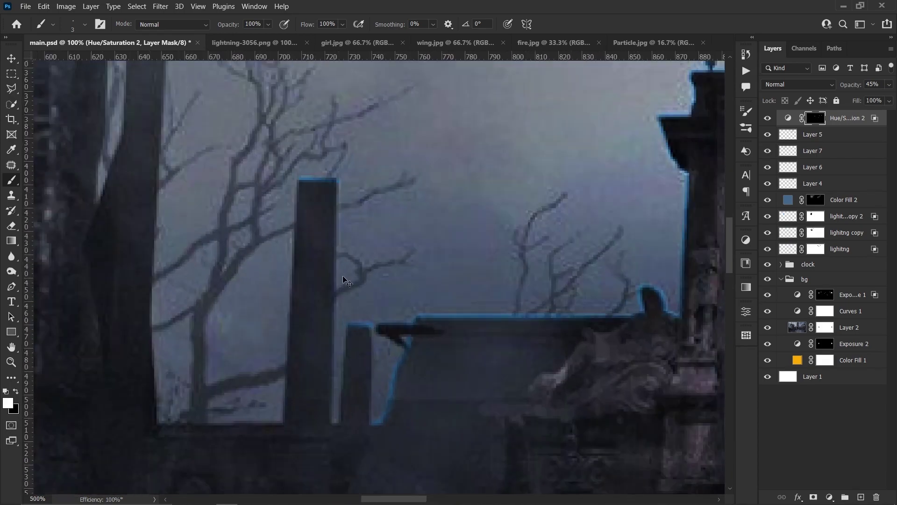
key("bracketright")
key("bracketright")
key("bracketright")
left_click_drag(298, 274, 434, 246)
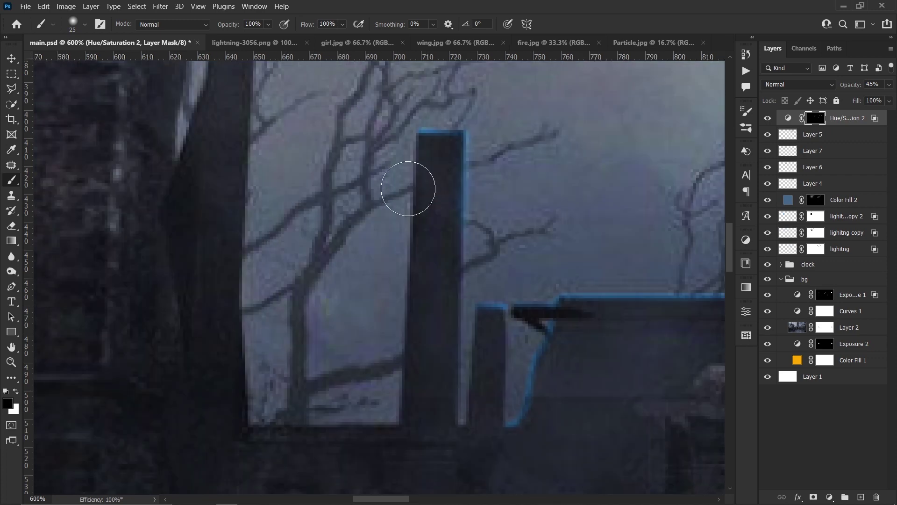
key("bracketleft")
key("bracketleft")
mouse_move(415, 146)
left_mouse_down()
mouse_move(410, 364)
mouse_move(481, 337)
mouse_move(368, 344)
mouse_move(355, 229)
left_mouse_up()
key("bracketright")
key("bracketright")
key("bracketright")
scroll(395, 366, "up", 1)
key("bracketleft")
key("bracketleft")
key("bracketleft")
key("x")
Paint glow up the window edge, switching between white and black to trim excess glow
scroll(341, 315, "down", 4)
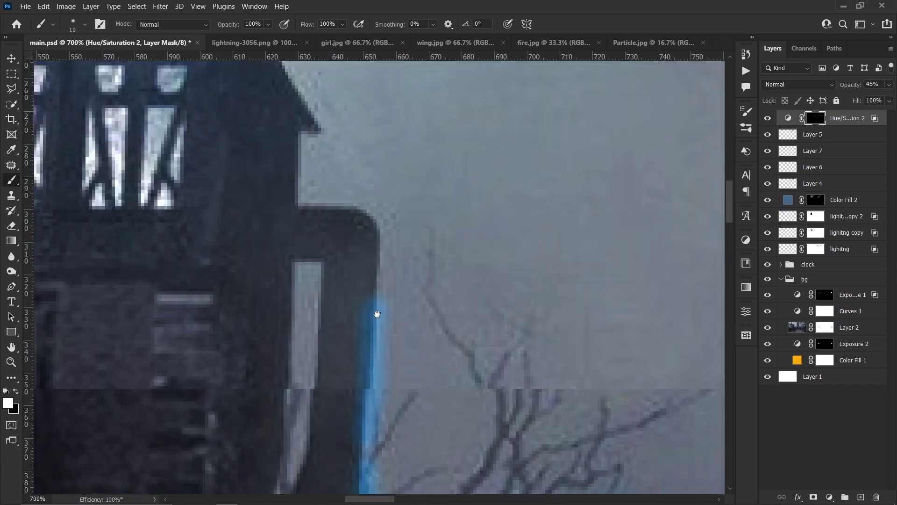
left_click_drag(376, 315, 387, 276)
key("bracketright")
key("bracketright")
scroll(387, 275, "down", 3)
key("x")
key("bracketright")
key("bracketright")
key("bracketright")
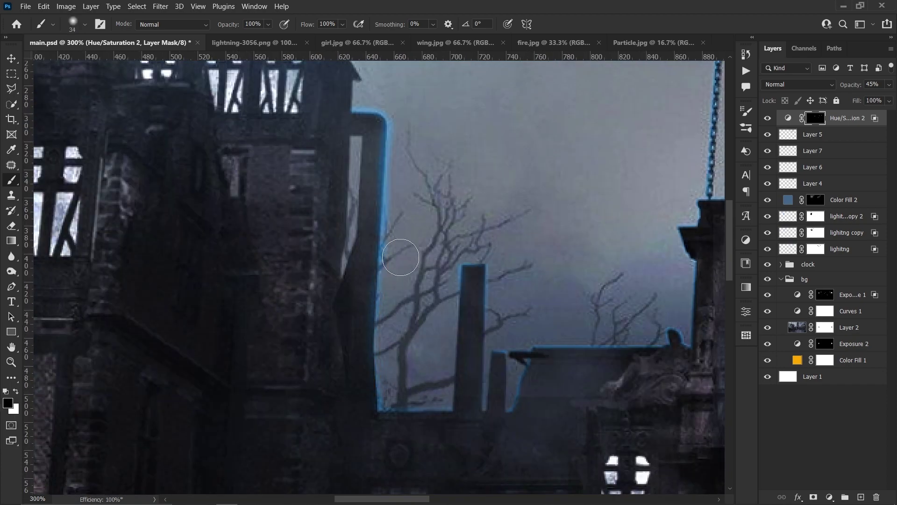
scroll(451, 218, "up", 5)
scroll(451, 303, "up", 5)
key("x")
key("bracketleft")
key("bracketleft")
key("bracketleft")
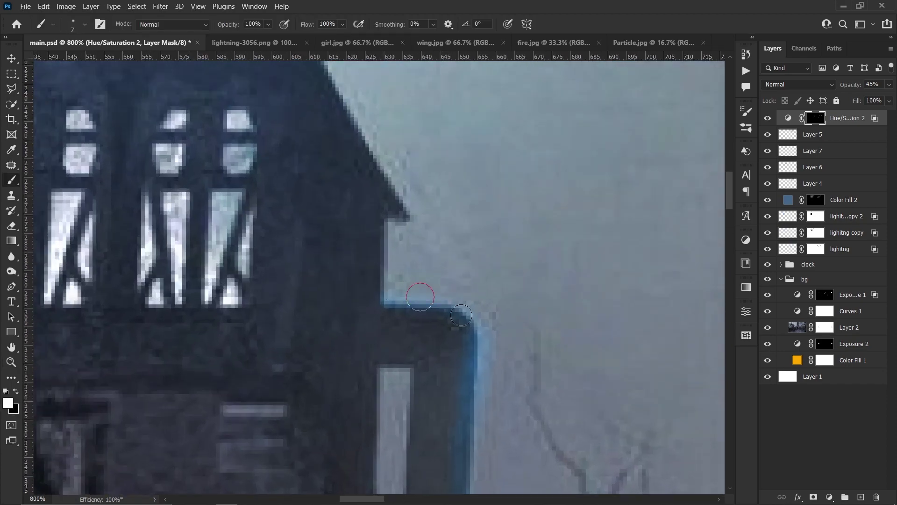
scroll(386, 264, "up", 8)
scroll(397, 285, "left", 10)
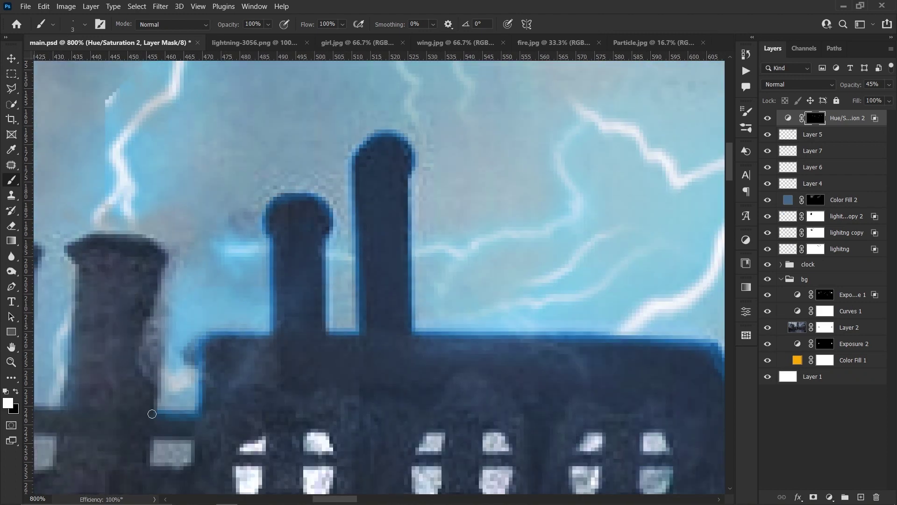
scroll(486, 384, "left", 10)
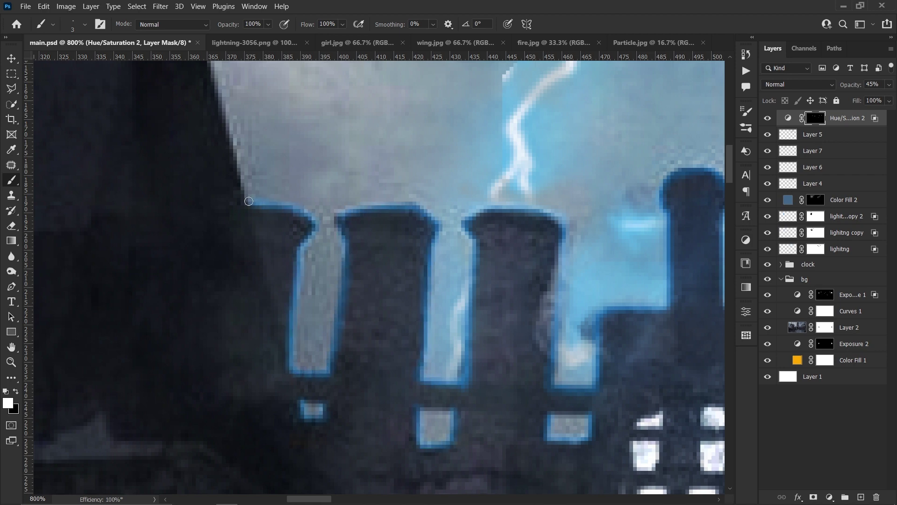
scroll(249, 201, "down", 4)
key("x")
key("bracketright")
key("bracketright")
key("bracketright")
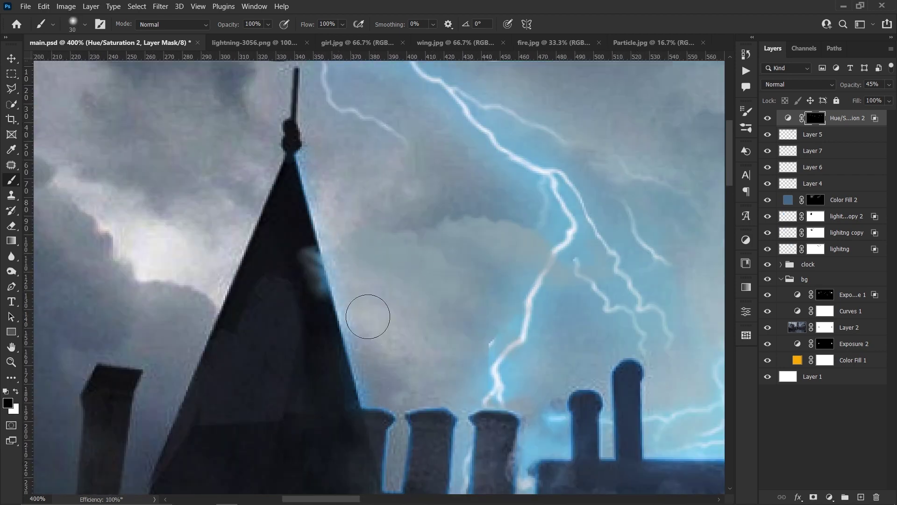
Paint blue rim glow along the left spire's right edge with a smaller brush
key("z")
key("ctrl+0")
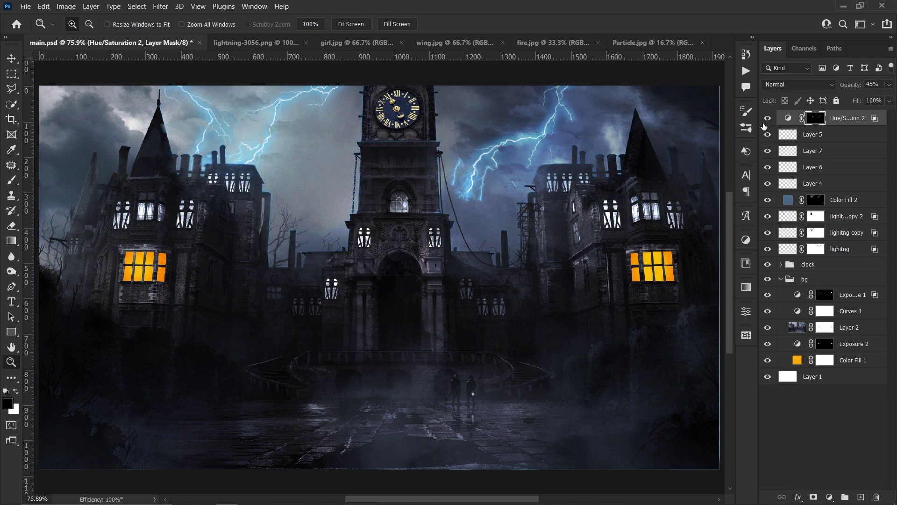
scroll(161, 100, "up", 5)
key("b")
key("ctrl+0")
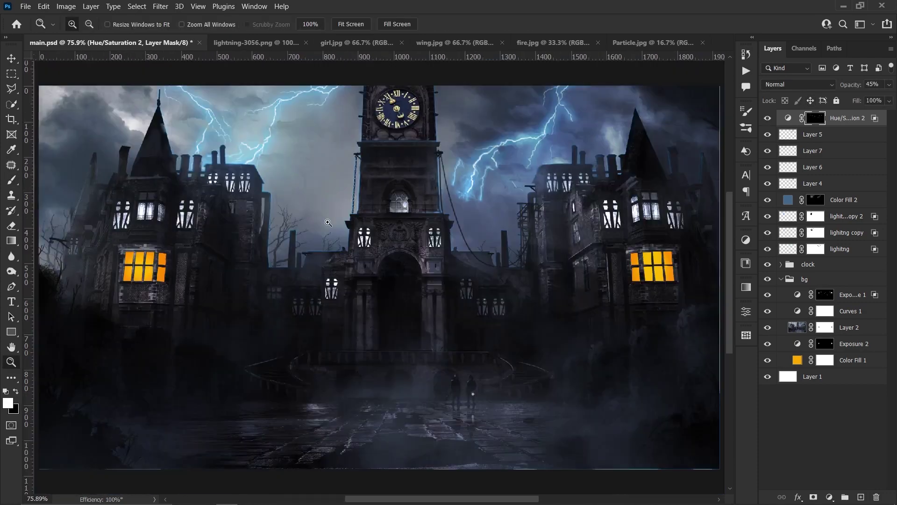
scroll(374, 191, "up", 5)
key("bracketleft")
key("bracketleft")
key("bracketleft")
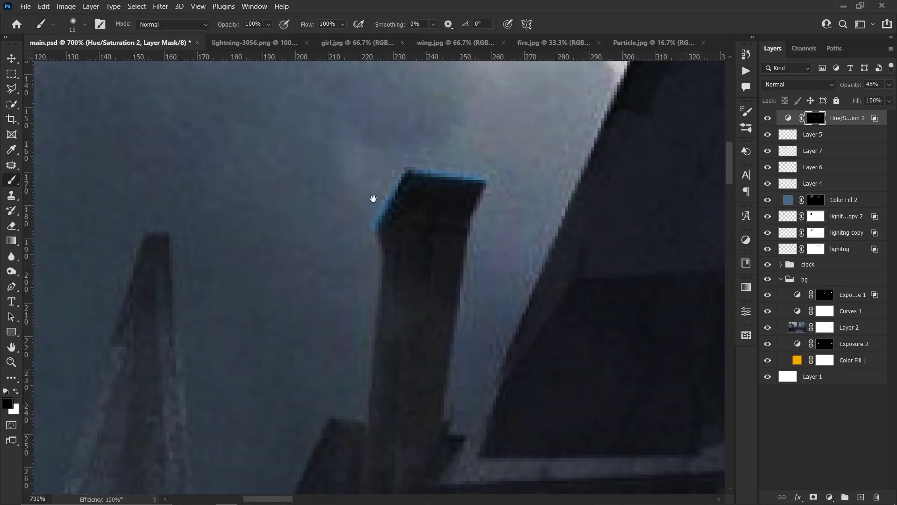
left_click_drag(373, 196, 550, 101)
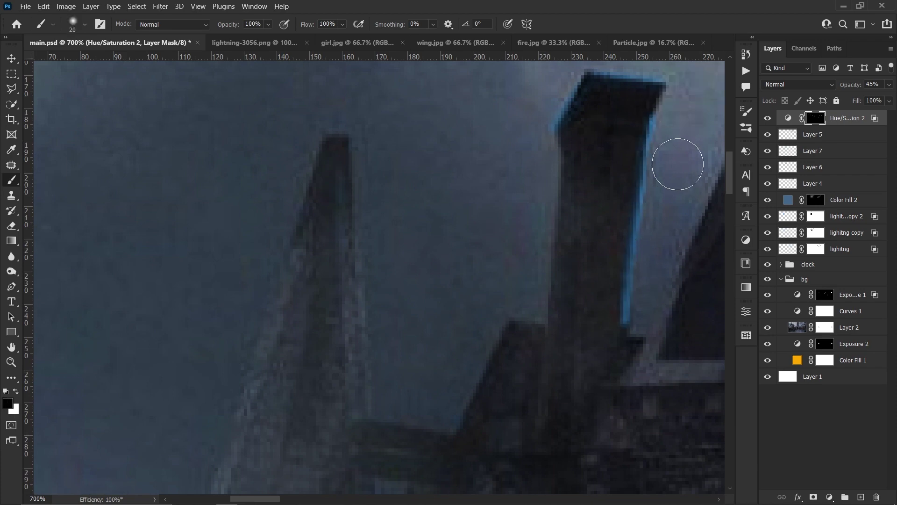
left_click_drag(398, 317, 378, 88)
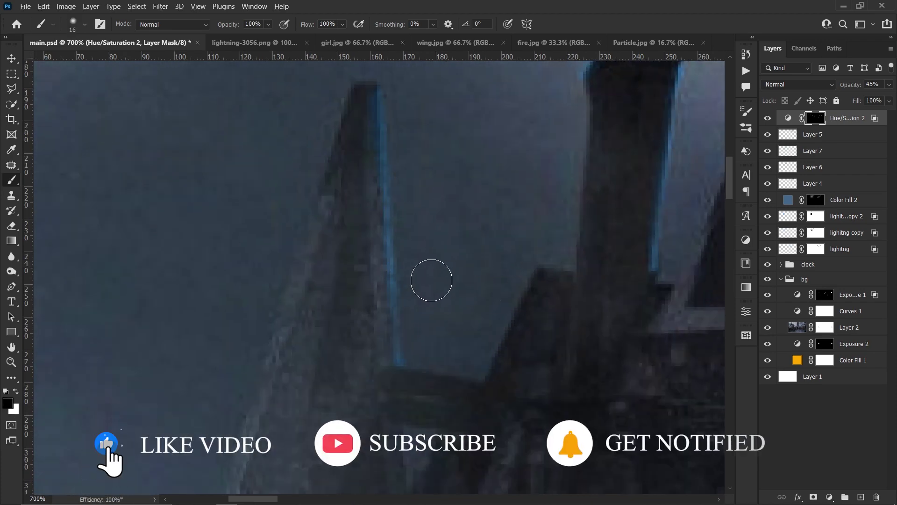
Raise the Hue/Saturation 2 Lightness to +100 to brighten the blue glow
key("z")
right_click(421, 290)
left_click(449, 294)
double_click(788, 118)
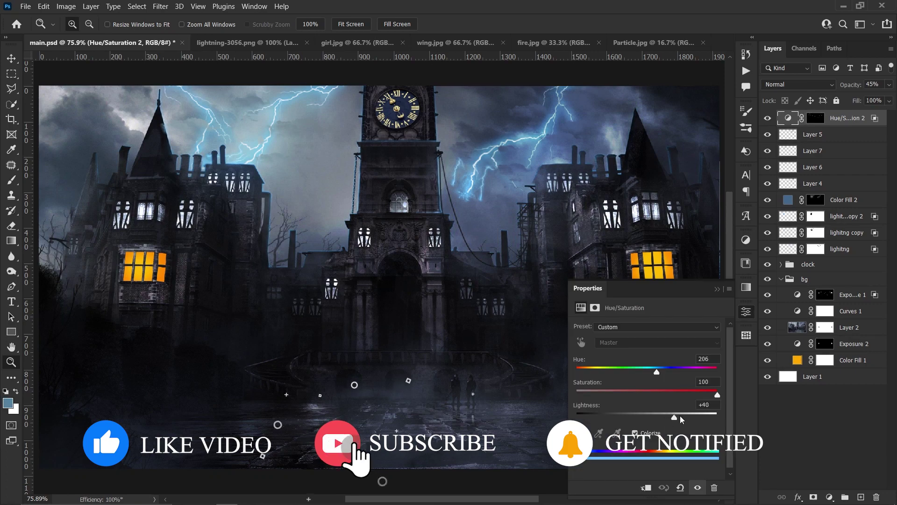
mouse_move(674, 416)
left_mouse_down()
mouse_move(702, 417)
mouse_move(703, 394)
left_mouse_up()
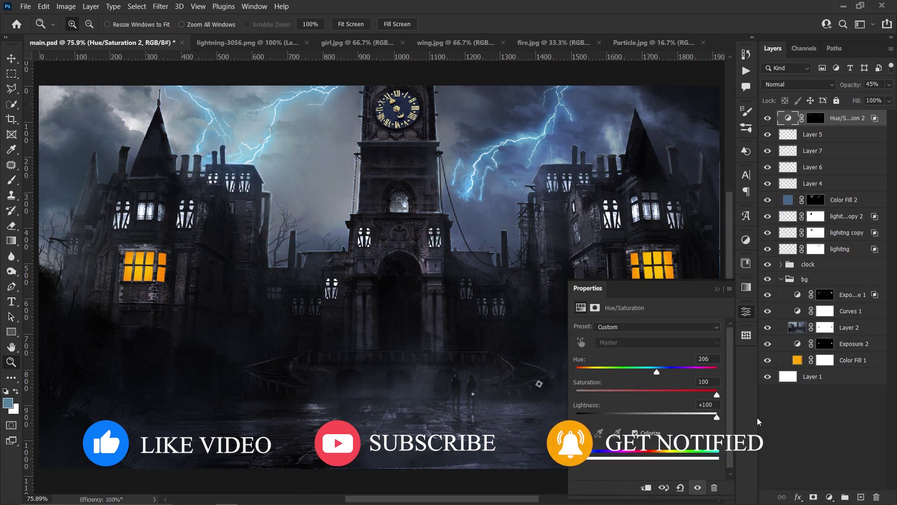
key("ctrl+minus")
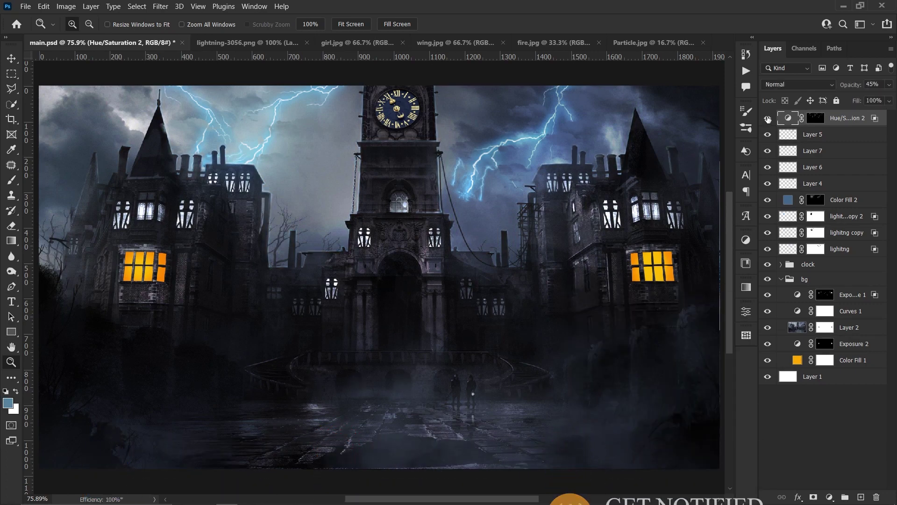
Drag girl.jpg into main.psd, then scale it down and centre it over the castle
key("v")
left_click(299, 43)
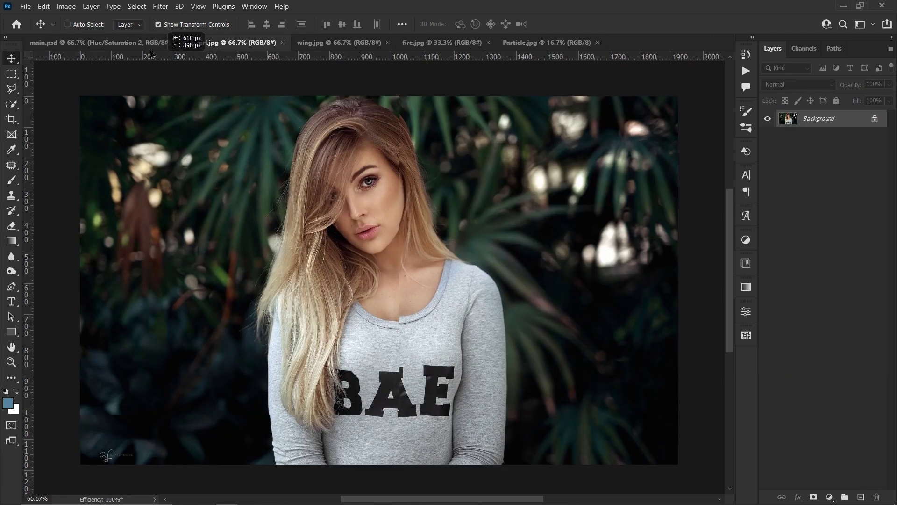
left_click_drag(388, 280, 423, 411)
key("ctrl+t")
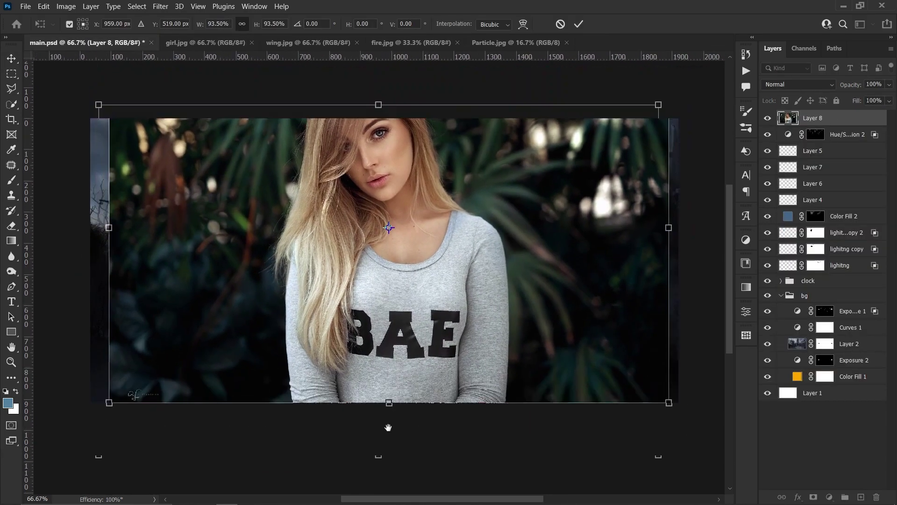
left_click_drag(688, 427, 595, 459)
left_click_drag(388, 281, 385, 251)
key("Return")
Use Select > Subject on the girl and add a layer mask hiding her background
key("z")
left_click(310, 24)
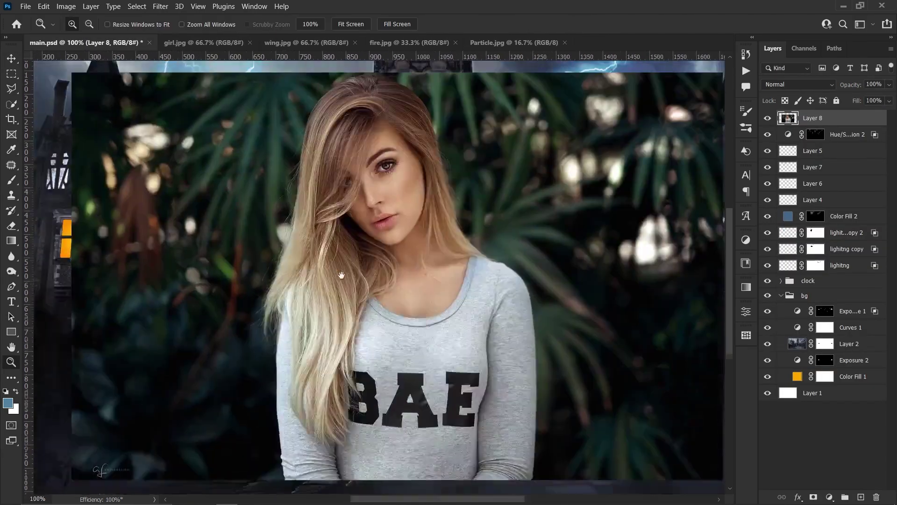
key("ctrl+minus")
left_click(137, 6)
left_click(187, 163)
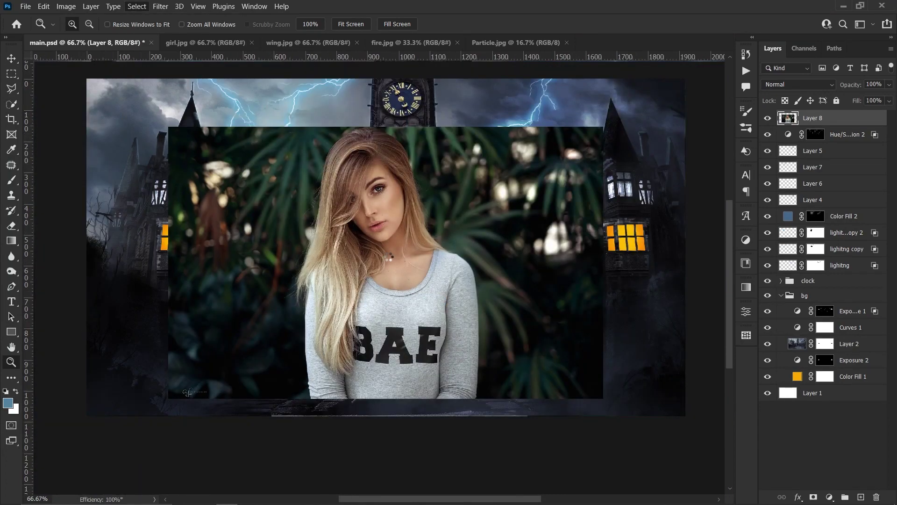
left_click(813, 498)
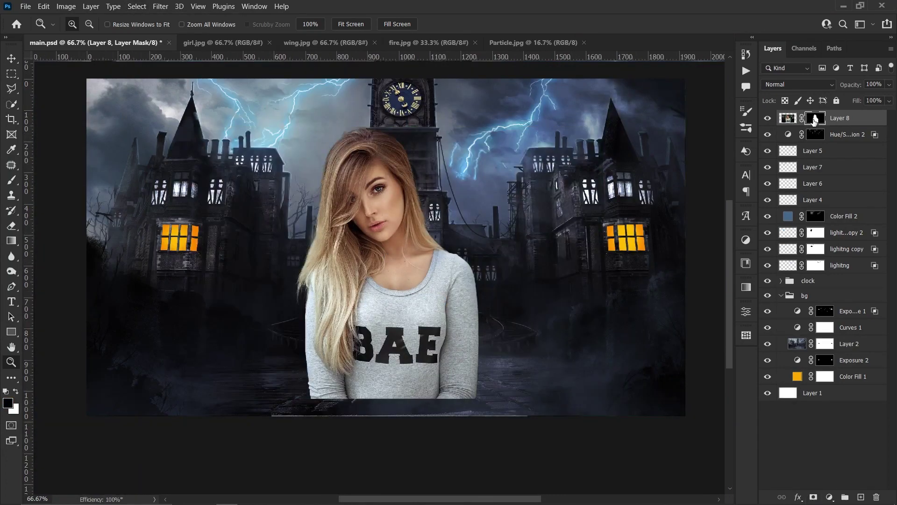
right_click(815, 118)
In Select and Mask, brush the hair edges on the left and top of the head
left_click(831, 206)
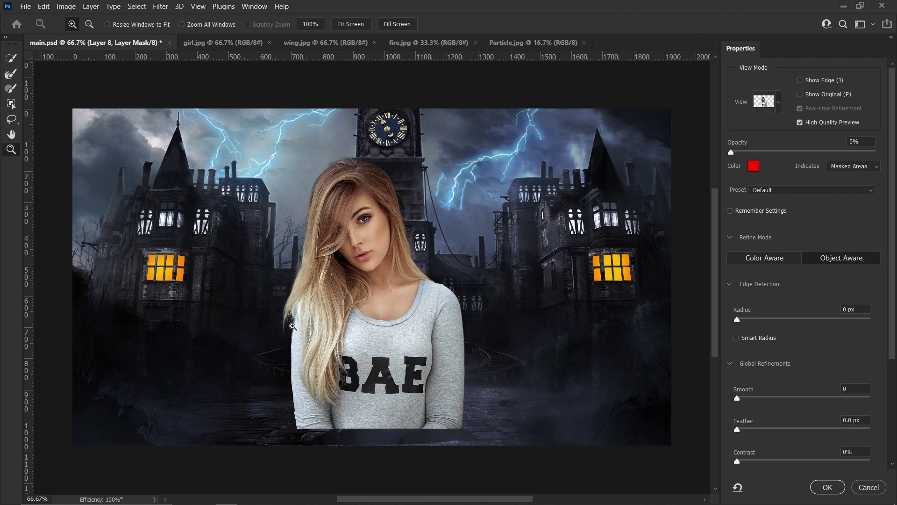
key("ctrl+plus")
key("ctrl+plus")
key("ctrl+plus")
mouse_move(221, 218)
left_mouse_down()
mouse_move(320, 486)
mouse_move(296, 269)
left_mouse_up()
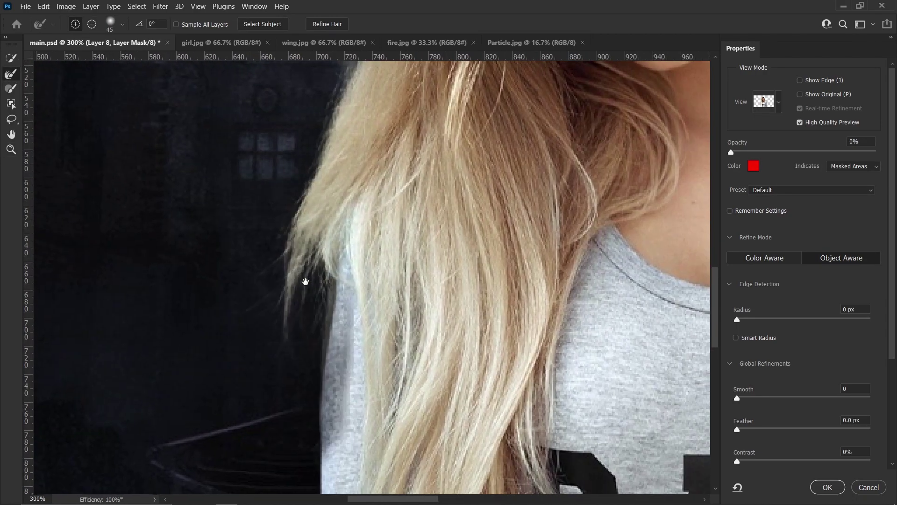
mouse_move(294, 196)
left_mouse_down()
mouse_move(266, 337)
mouse_move(337, 130)
mouse_move(281, 333)
mouse_move(319, 99)
left_mouse_up()
left_click_drag(330, 163, 206, 386)
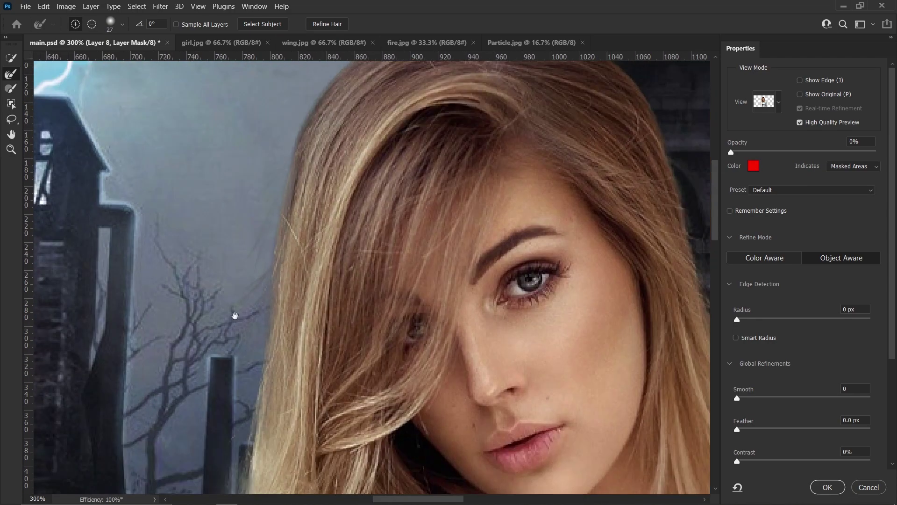
mouse_move(192, 251)
left_mouse_down()
mouse_move(611, 279)
mouse_move(537, 144)
left_mouse_up()
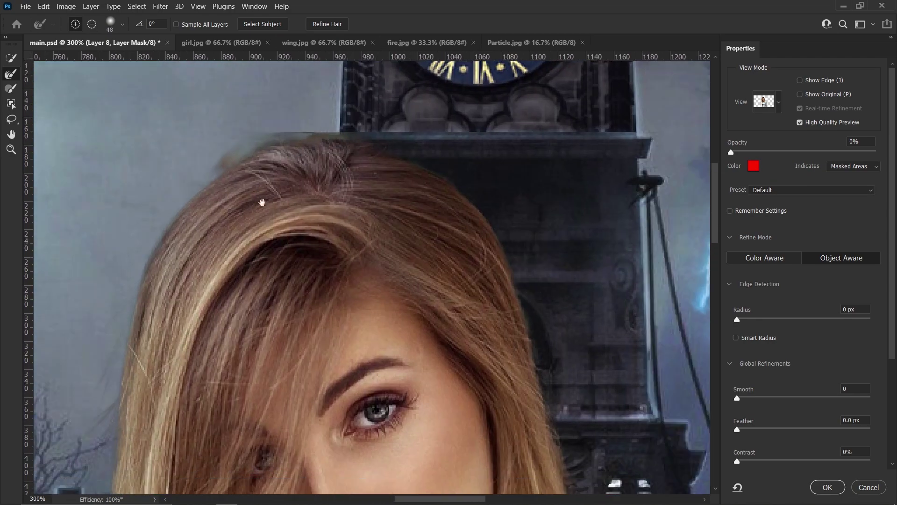
mouse_move(538, 190)
left_mouse_down()
mouse_move(427, 210)
mouse_move(464, 421)
mouse_move(368, 277)
left_mouse_up()
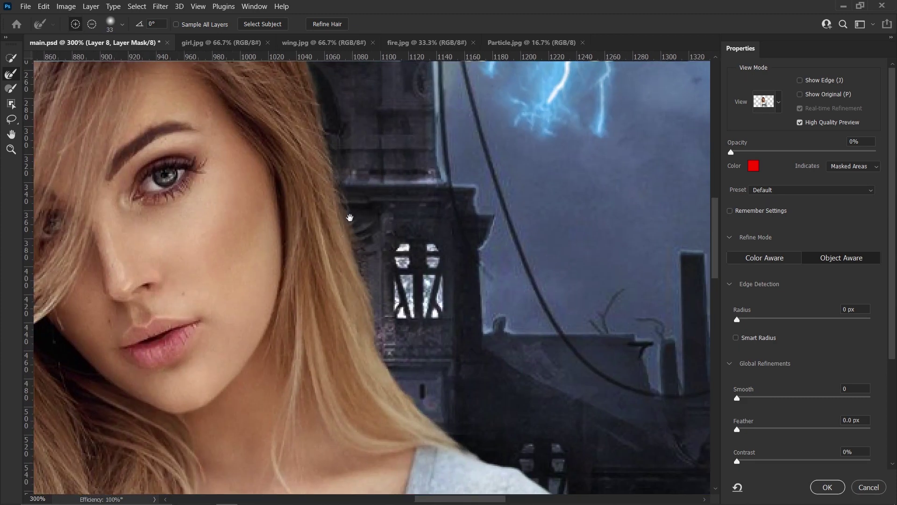
Refine the hair edges down the right side of the face and near the shoulder
left_click_drag(157, 82, 142, 110)
left_click_drag(343, 222, 372, 383)
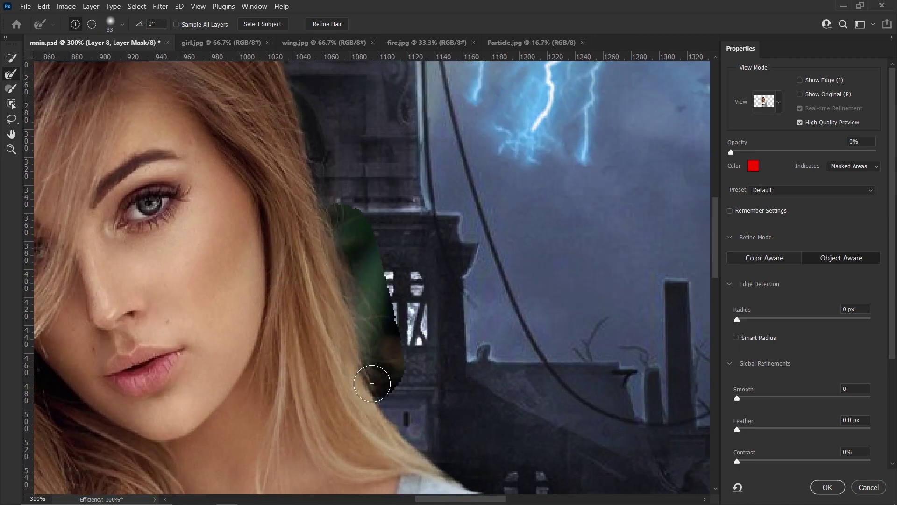
left_click_drag(421, 444, 280, 266)
mouse_move(240, 201)
left_mouse_down()
mouse_move(281, 280)
mouse_move(220, 145)
left_mouse_up()
key("z")
key("ctrl+0")
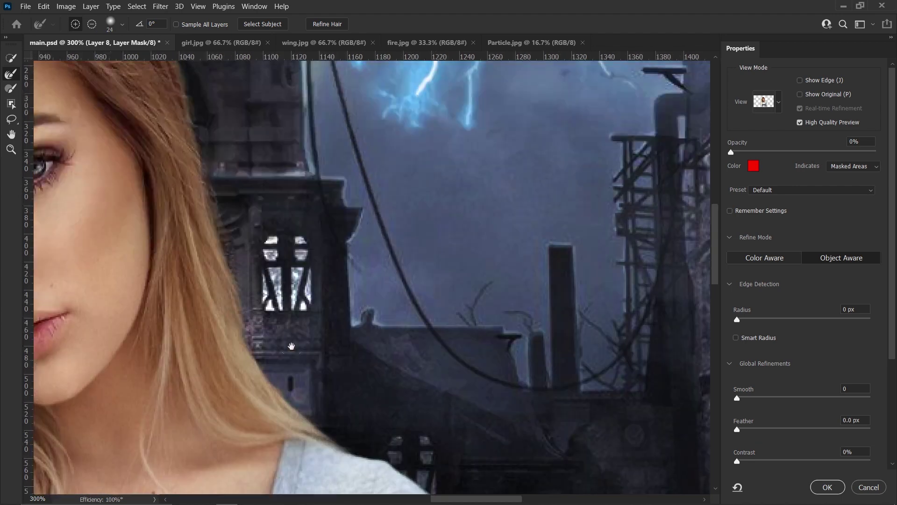
scroll(774, 324, "down", 3)
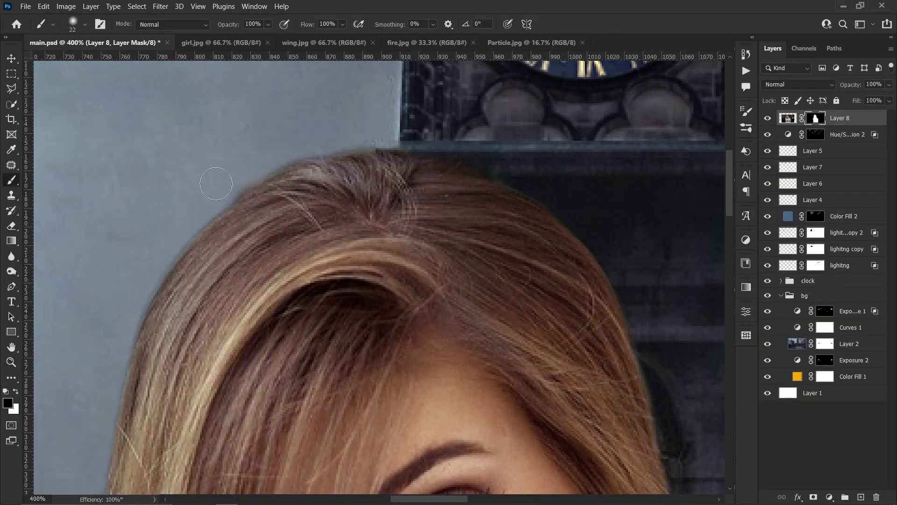
Reposition Layer 8 in front of the castle and enlarge the girl slightly
key("v")
key("ctrl+0")
left_click_drag(421, 272, 428, 290)
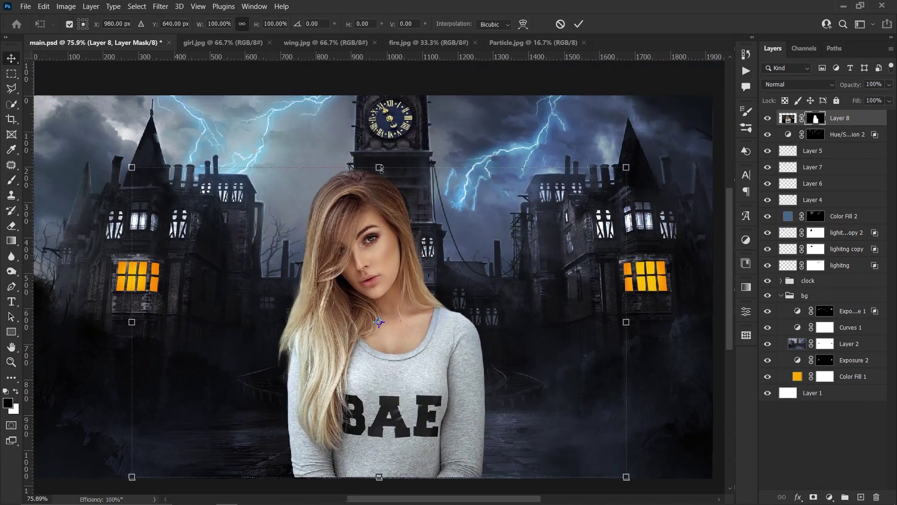
left_click_drag(377, 166, 379, 149)
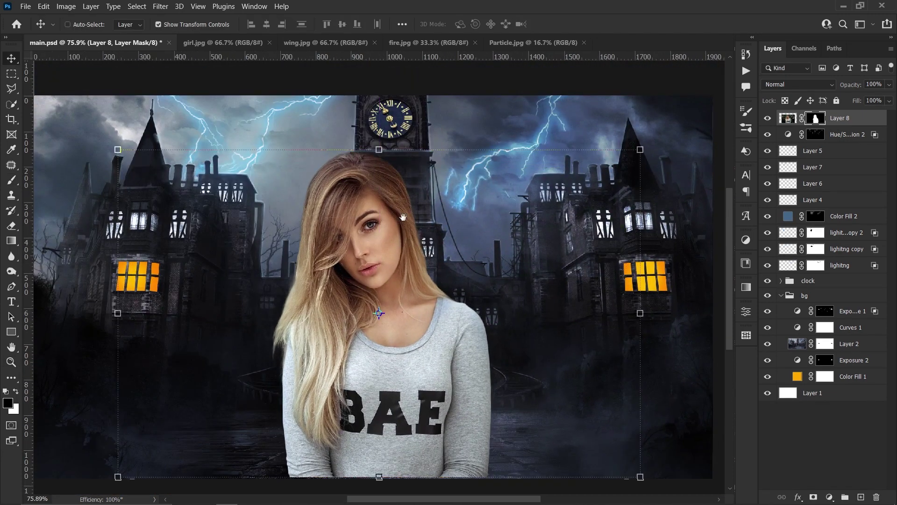
left_click_drag(403, 217, 407, 207)
key("z")
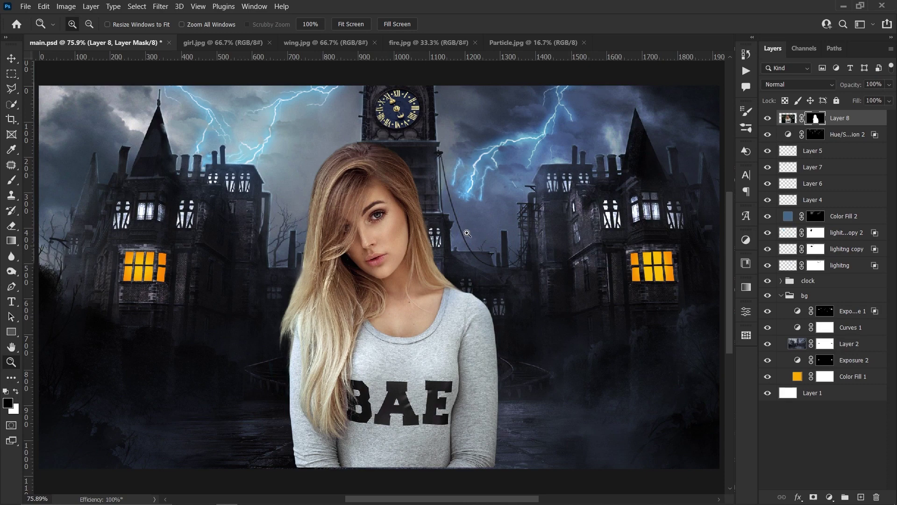
Group the lightning layers and name the group 'lighting'
left_click(863, 266)
left_click(846, 135, "shift")
key("ctrl+g")
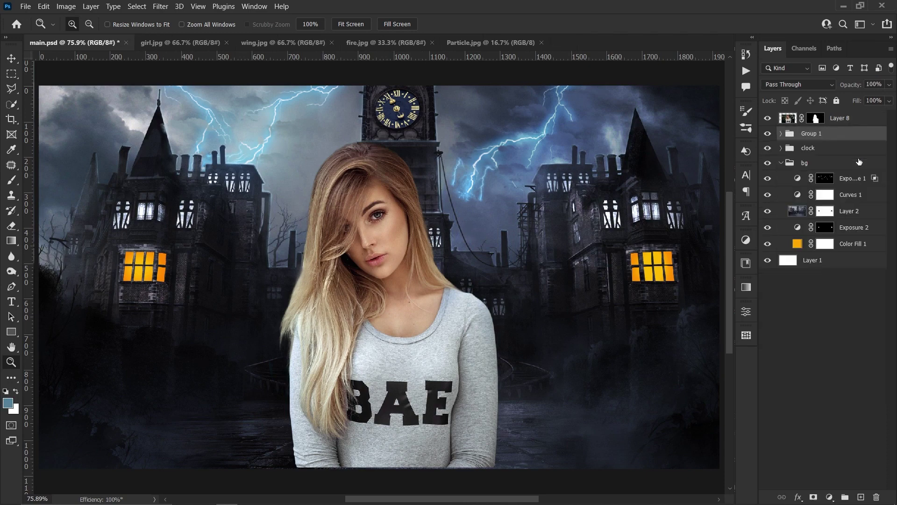
double_click(808, 133)
type("lighting")
Add a Curves adjustment layer clipped to the girl's Layer 8
key("alt+bracketright")
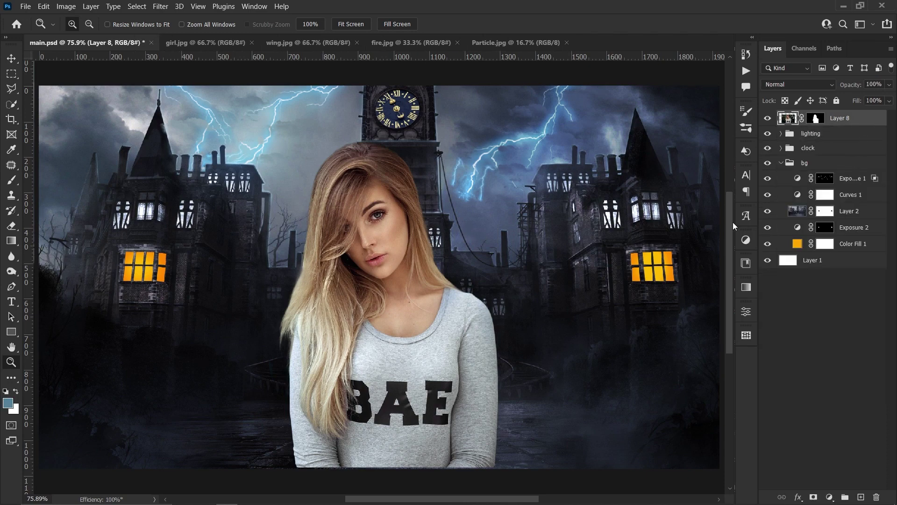
left_click(830, 497)
left_click(814, 353)
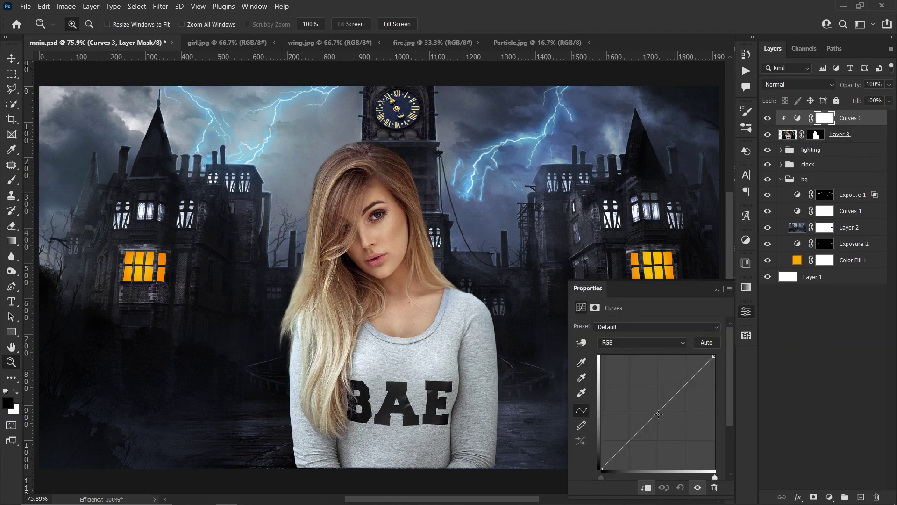
Darken the girl slightly with the curve, then add a black 000000 Color fill in Color mode with an inverted mask
left_click_drag(658, 414, 661, 416)
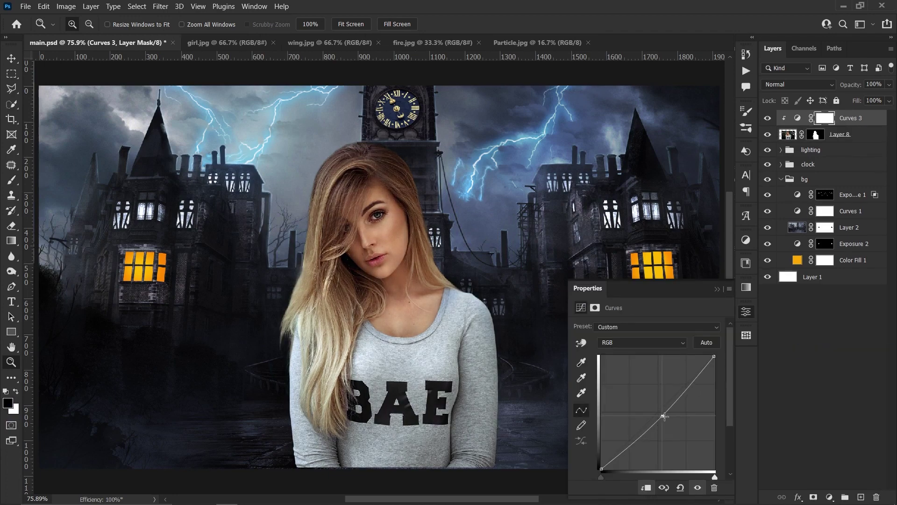
left_click(830, 497)
left_click(769, 258)
type("000000")
left_click(650, 93)
left_click(796, 85)
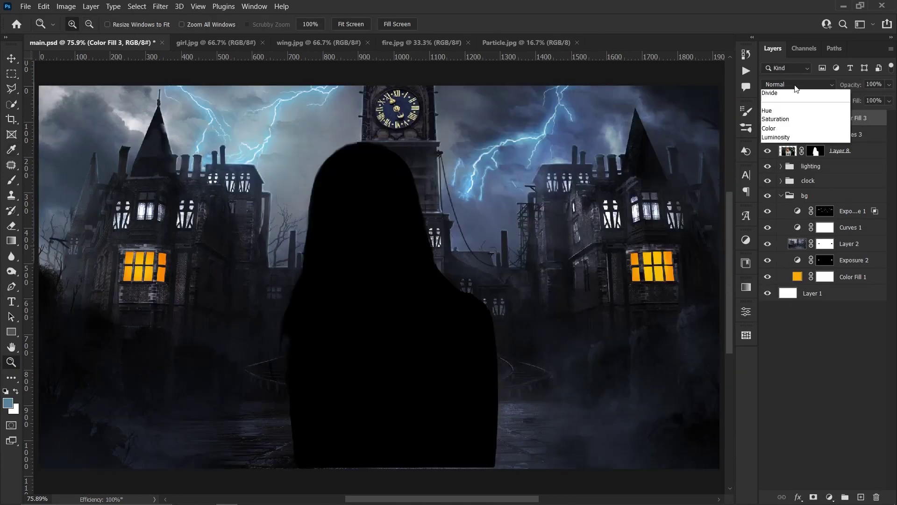
left_click(768, 128)
left_click(825, 117)
key("ctrl+i")
Paint white with a soft brush over the hair strands on the fill's mask to grey them
key("b")
scroll(328, 347, "up", 5)
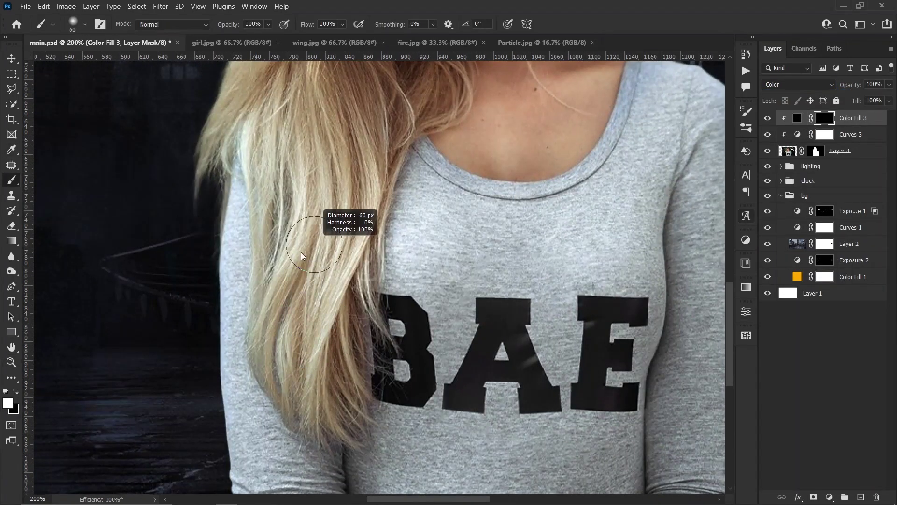
left_click_drag(353, 278, 327, 276)
scroll(286, 275, "up", 3)
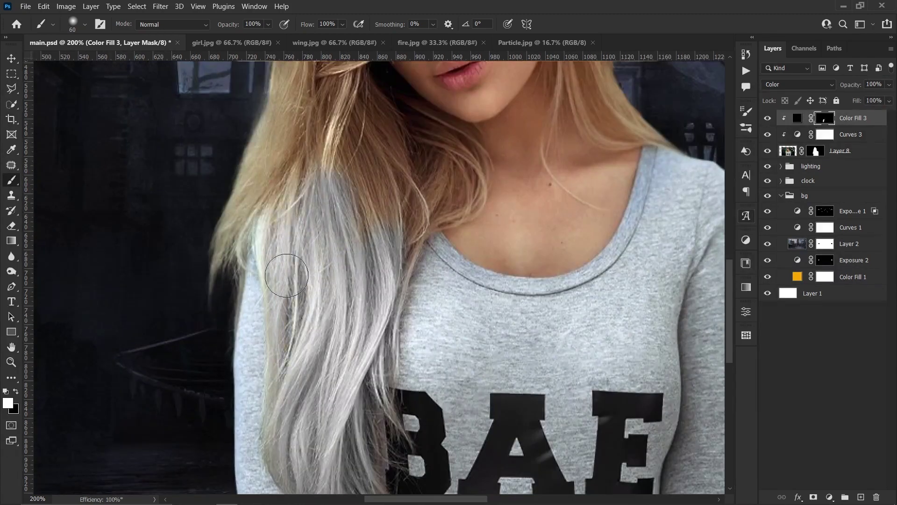
scroll(415, 206, "up", 3)
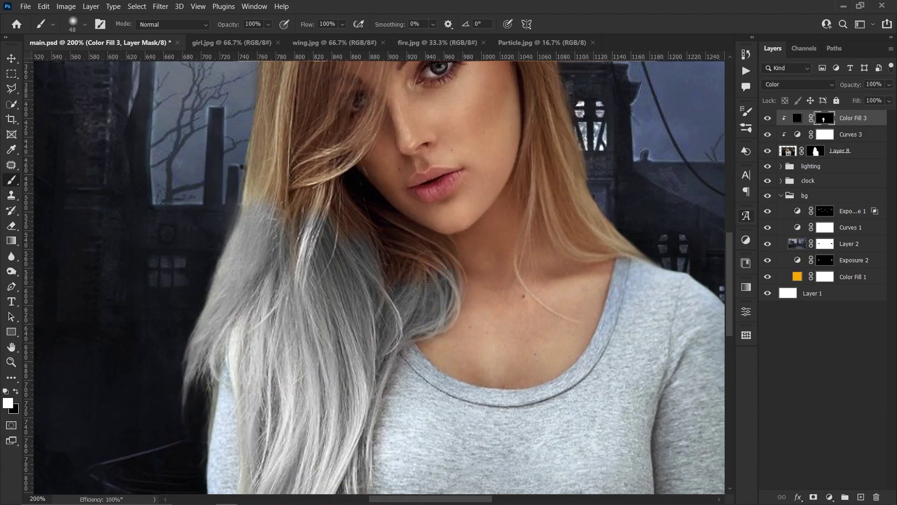
scroll(264, 215, "up", 1)
scroll(327, 210, "up", 3)
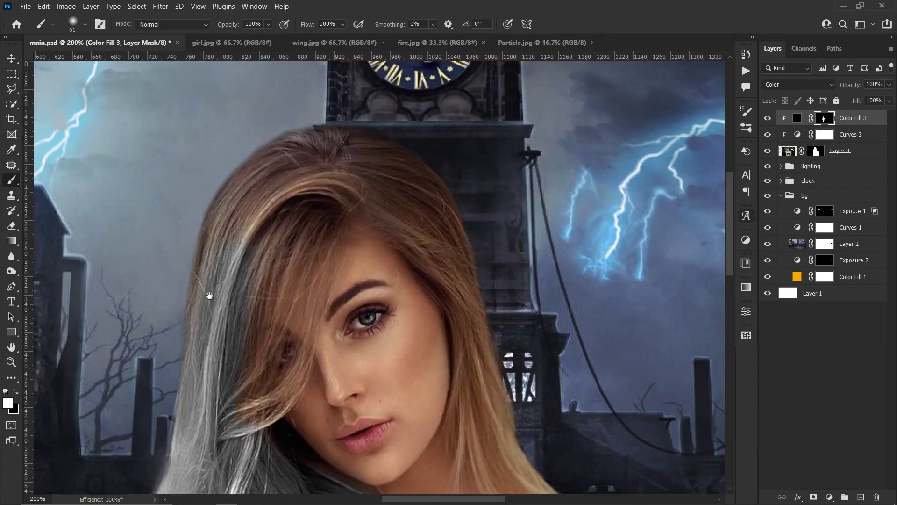
scroll(432, 208, "up", 1)
scroll(295, 222, "down", 3)
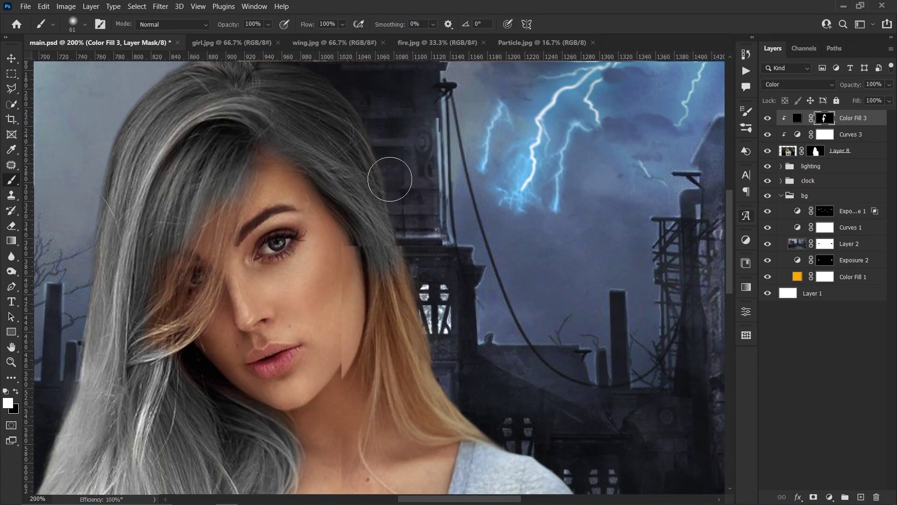
scroll(387, 180, "down", 3)
scroll(387, 180, "right", 4)
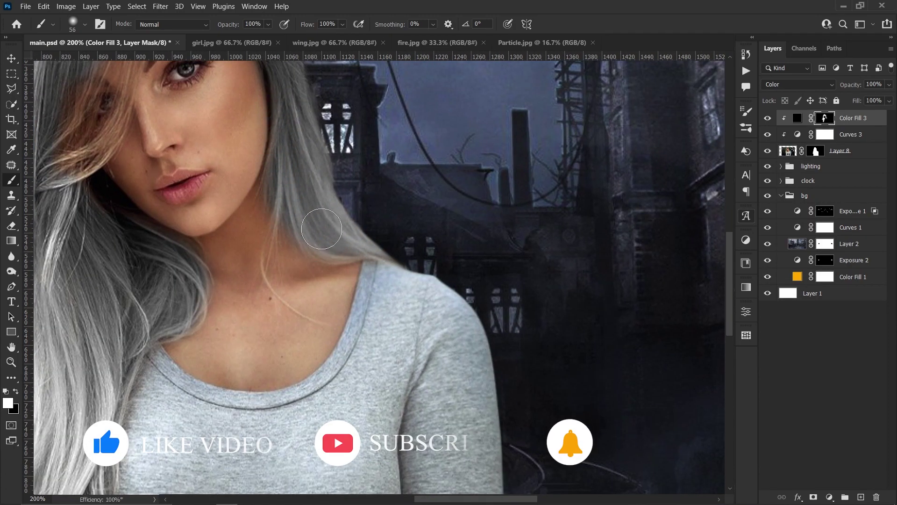
key("bracketleft")
key("bracketleft")
key("bracketleft")
scroll(329, 164, "up", 1)
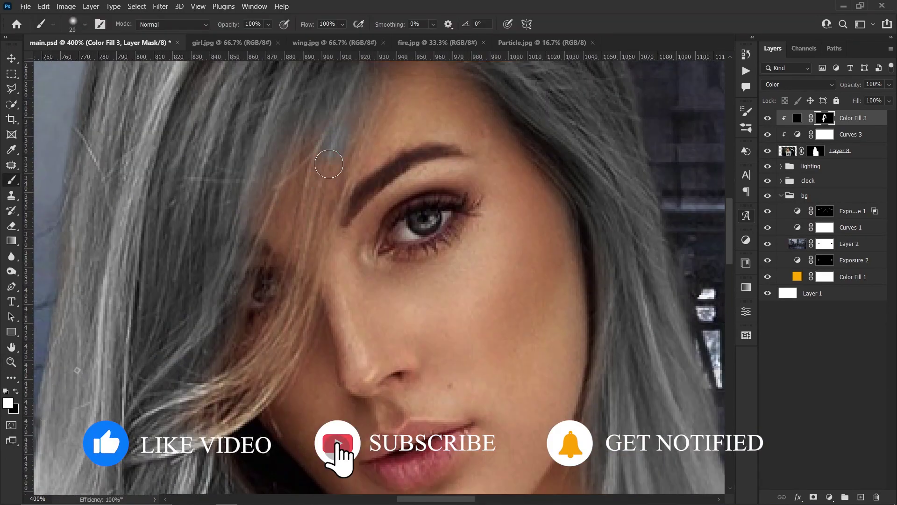
scroll(240, 311, "down", 3)
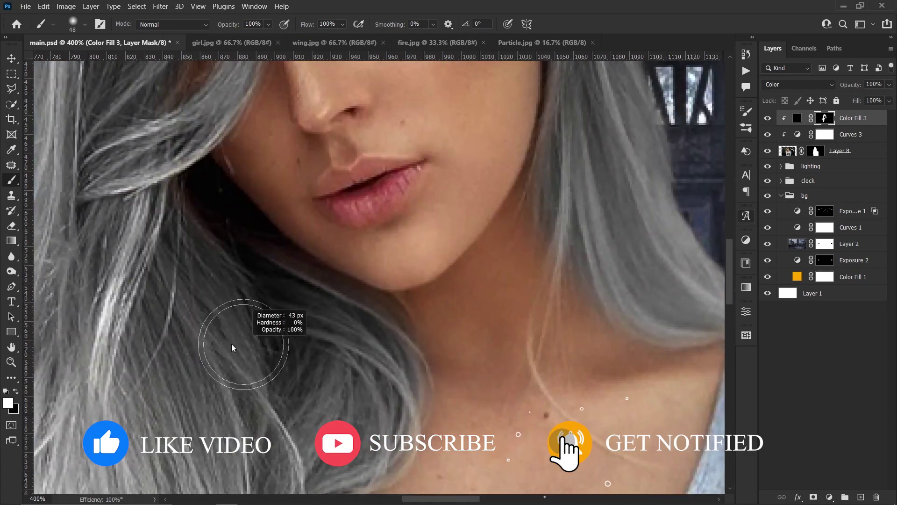
scroll(231, 341, "down", 3)
mouse_move(371, 328)
left_mouse_down()
mouse_move(407, 245)
mouse_move(391, 215)
left_mouse_up()
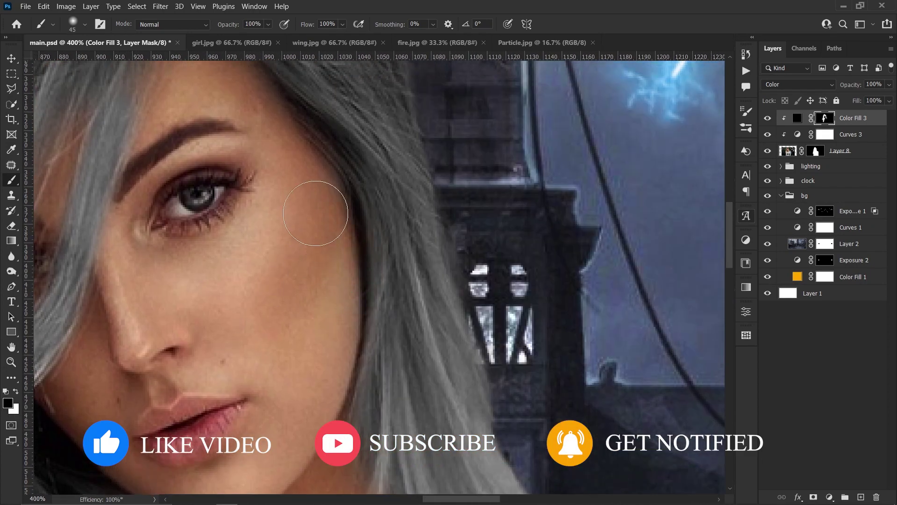
Add a Color Balance adjustment that cools the girl's midtones toward blue
key("z")
key("ctrl+0")
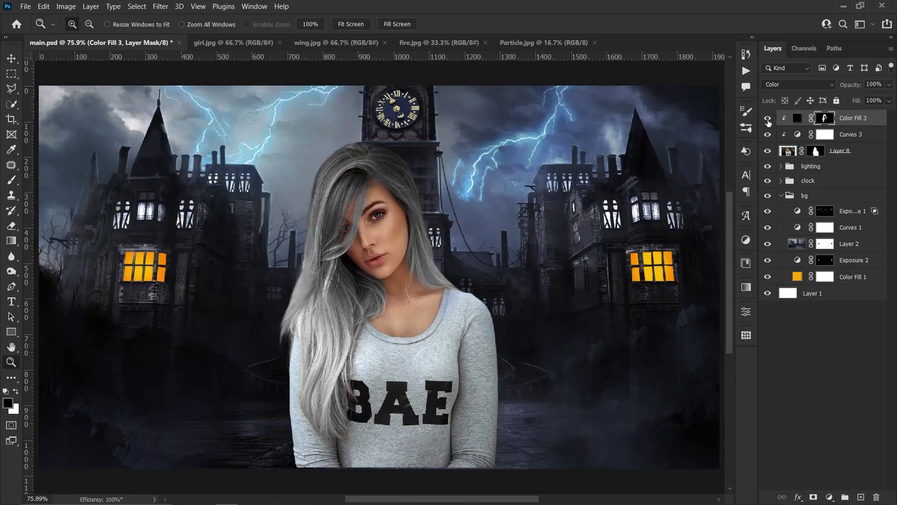
left_click(829, 497)
left_click(836, 394)
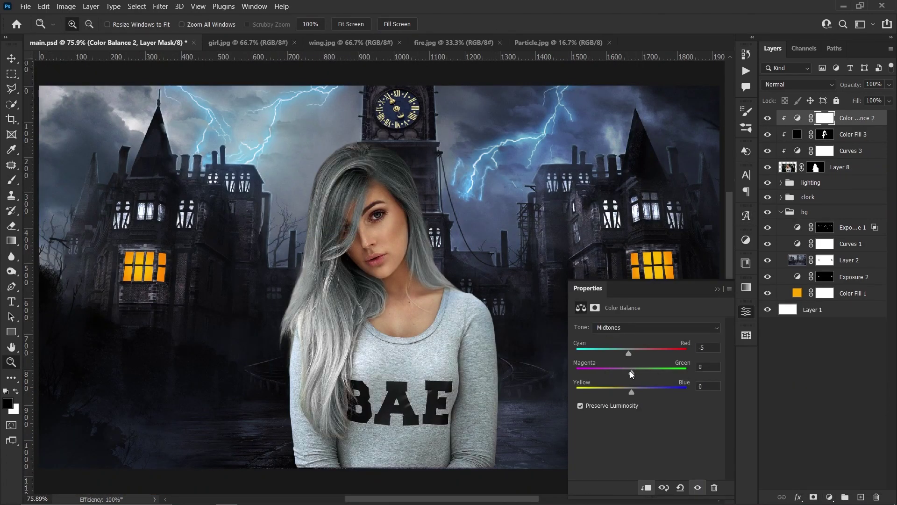
left_click_drag(631, 372, 644, 393)
left_click(716, 289)
Add a Hue/Saturation adjustment with Saturation -24 and Lightness -6, clipped to the girl
left_click(829, 497)
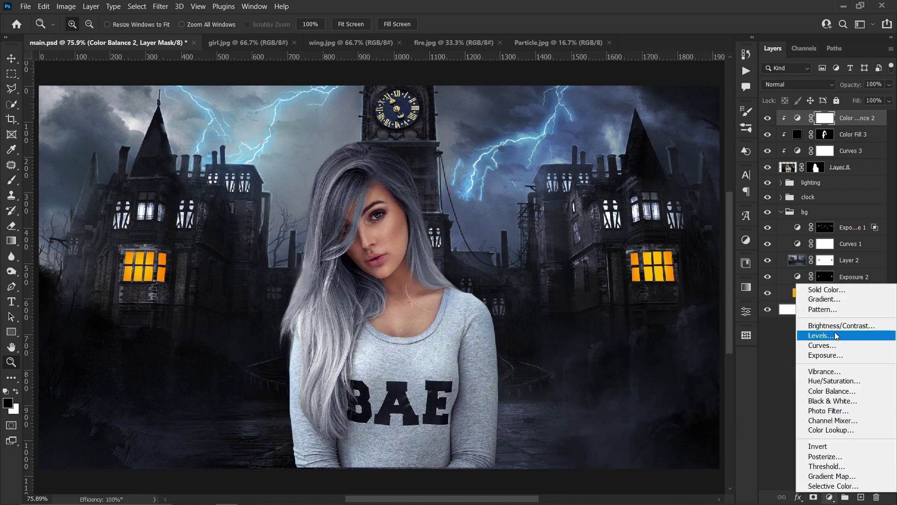
left_click(832, 384)
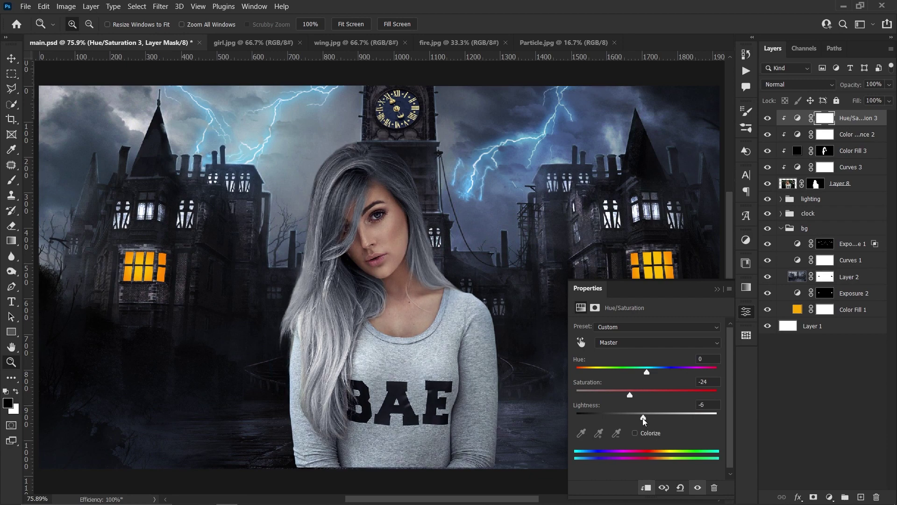
left_click(717, 290)
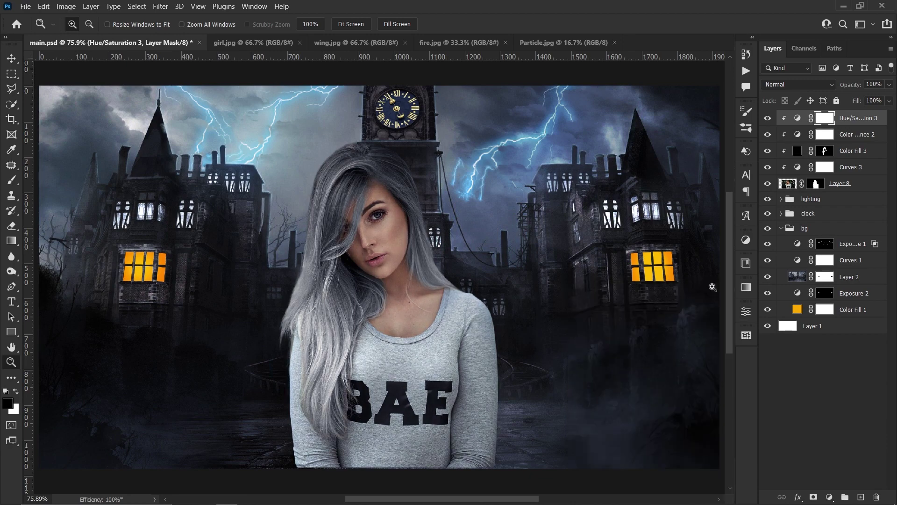
left_click(372, 225)
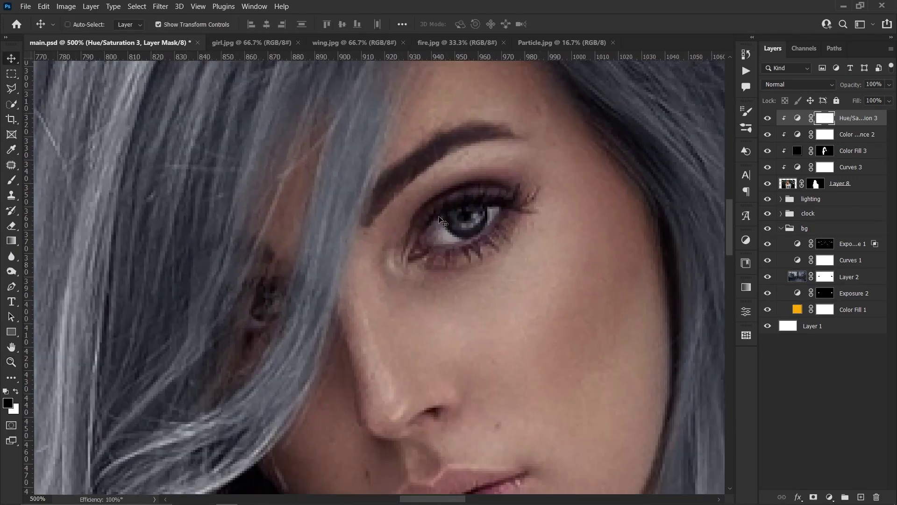
Add a pure red ff0000 Color fill with an inverted mask, blended in Overlay mode
key("b")
left_click(830, 496)
left_click(813, 294)
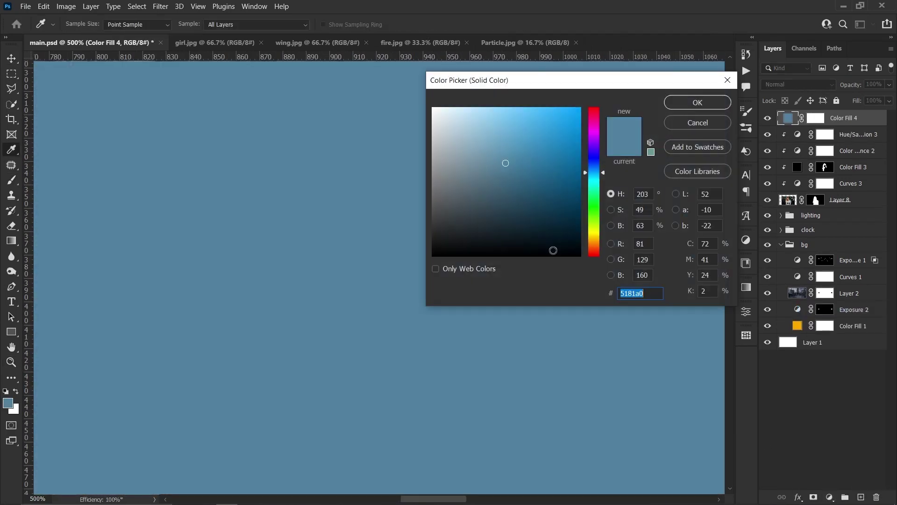
type("ef0a0a")
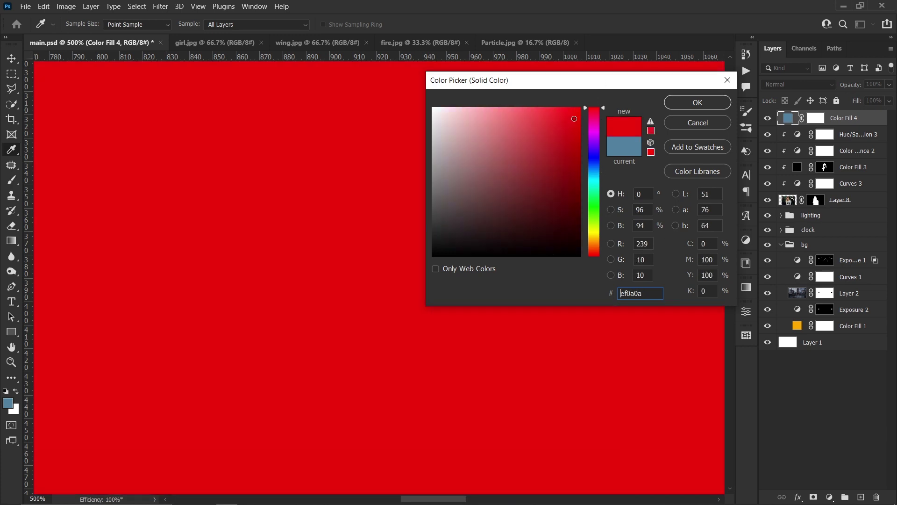
type("f00")
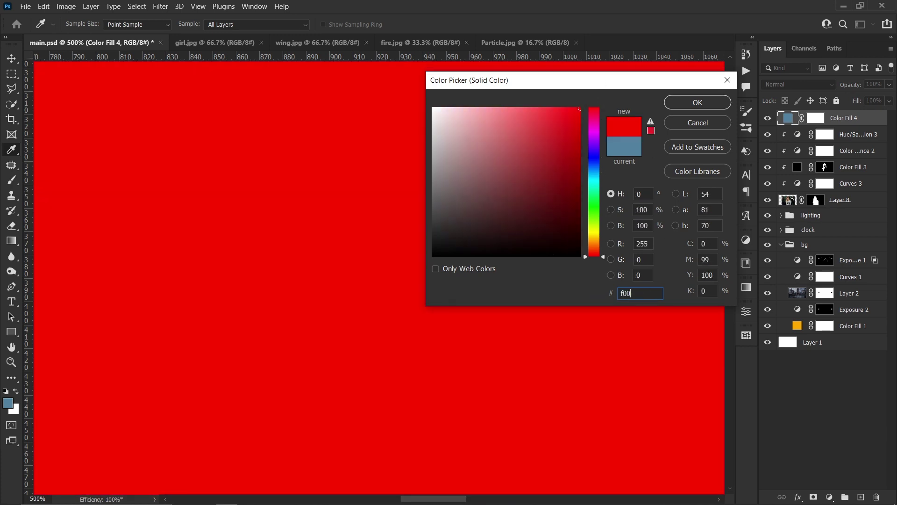
type("00f0f0ff0000")
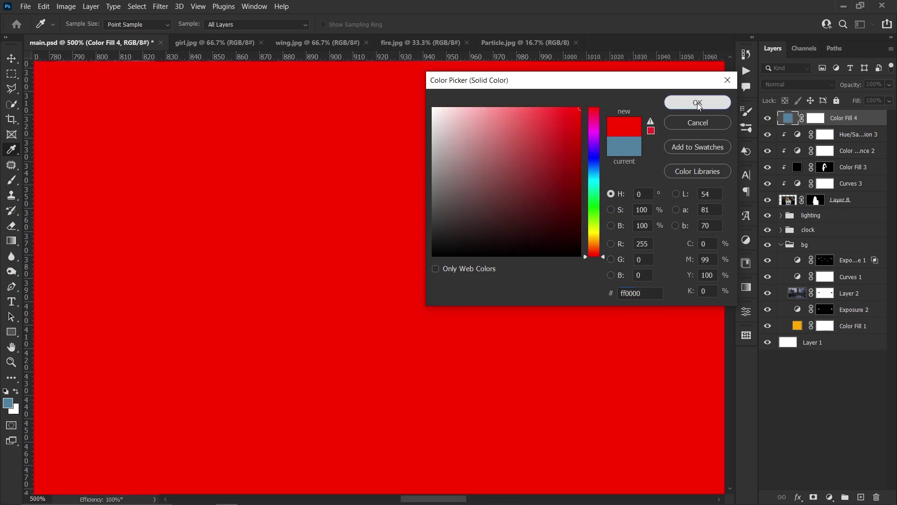
left_click(698, 102)
left_click(823, 119)
key("ctrl+i")
left_click(798, 84)
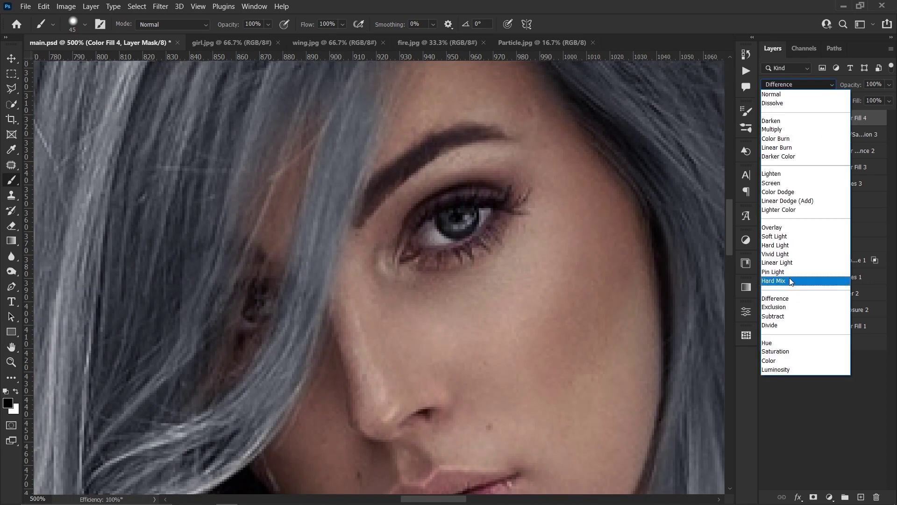
left_click(794, 230)
Paint white over both irises on the red fill's mask, removing excess red with black
scroll(422, 224, "up", 2)
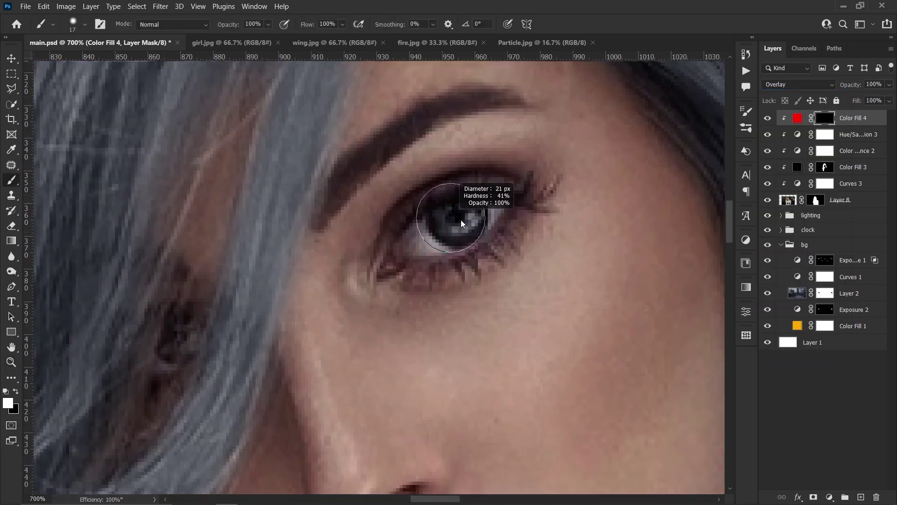
right_click(451, 201)
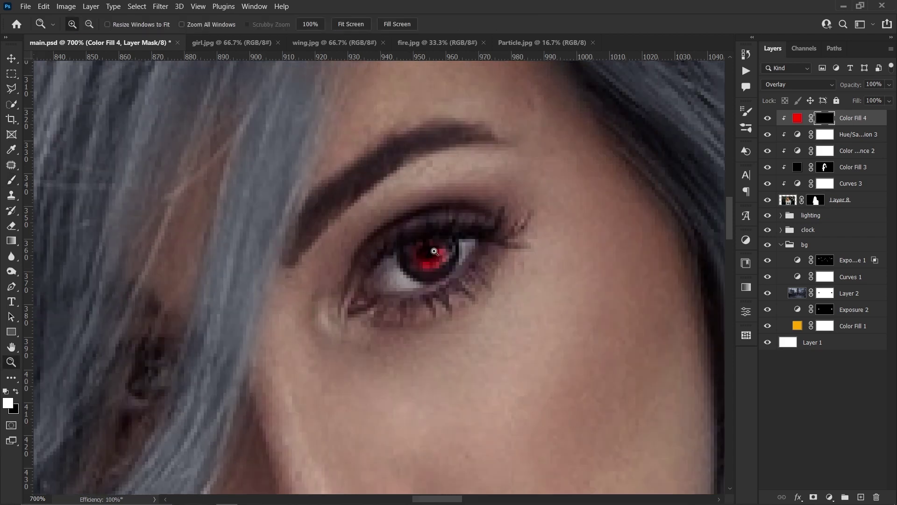
scroll(433, 260, "up", 2)
key("bracketright")
key("x")
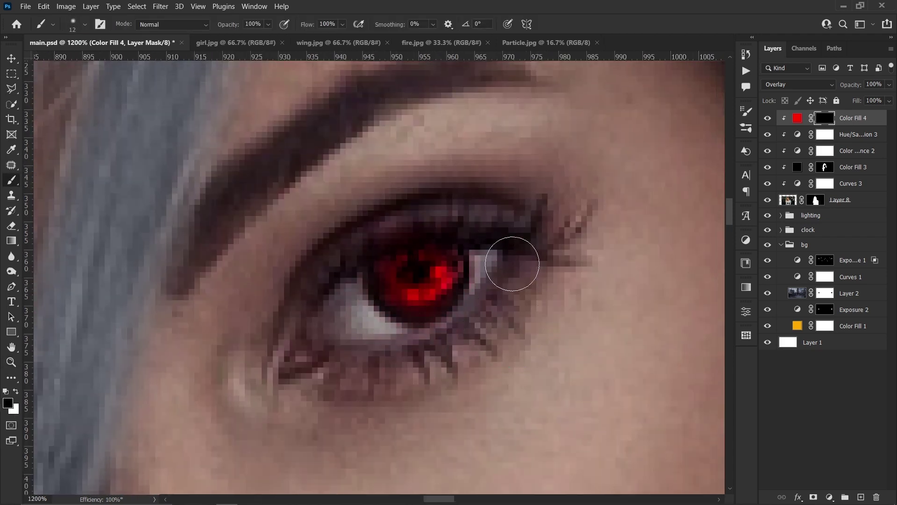
scroll(381, 297, "left", 5)
scroll(422, 225, "down", 5)
key("z")
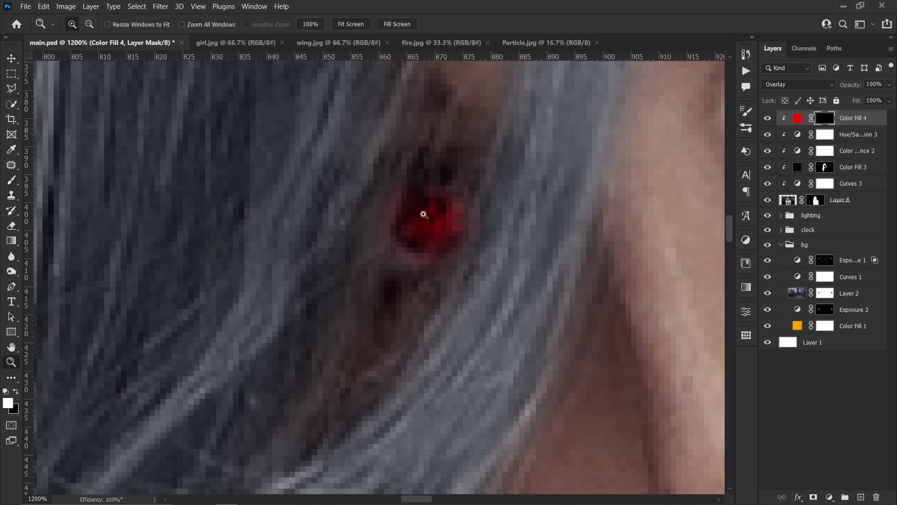
key("ctrl+0")
left_click(346, 231)
right_click(437, 224)
left_click(460, 231)
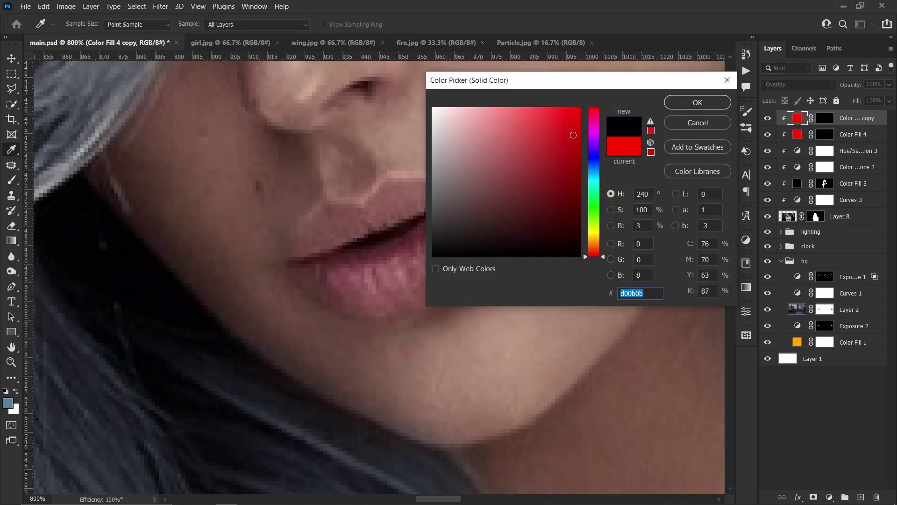
Set the fill copy to dark red d00b0b, paint it over the lips, and blend in Soft Light
key("Return")
left_click(406, 231)
key("b")
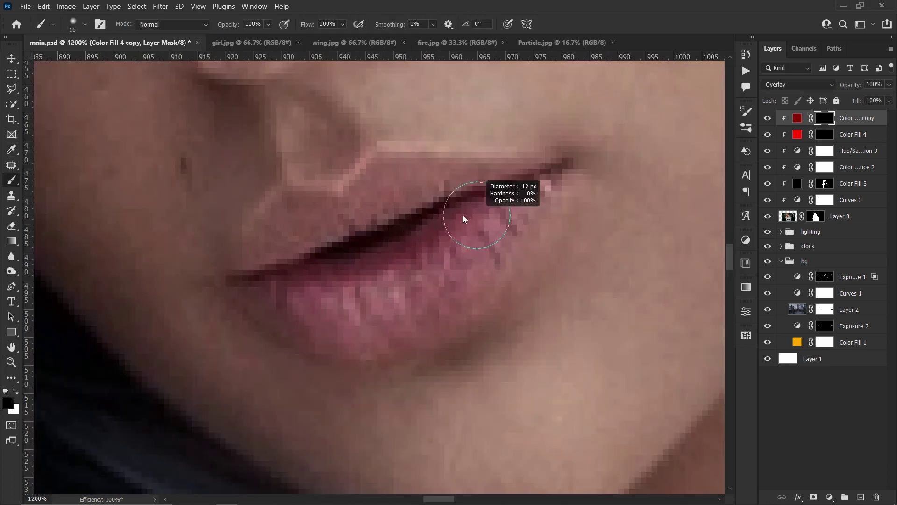
mouse_move(509, 190)
left_mouse_down()
mouse_move(290, 297)
mouse_move(362, 212)
mouse_move(265, 304)
mouse_move(371, 306)
left_mouse_up()
key("bracketright")
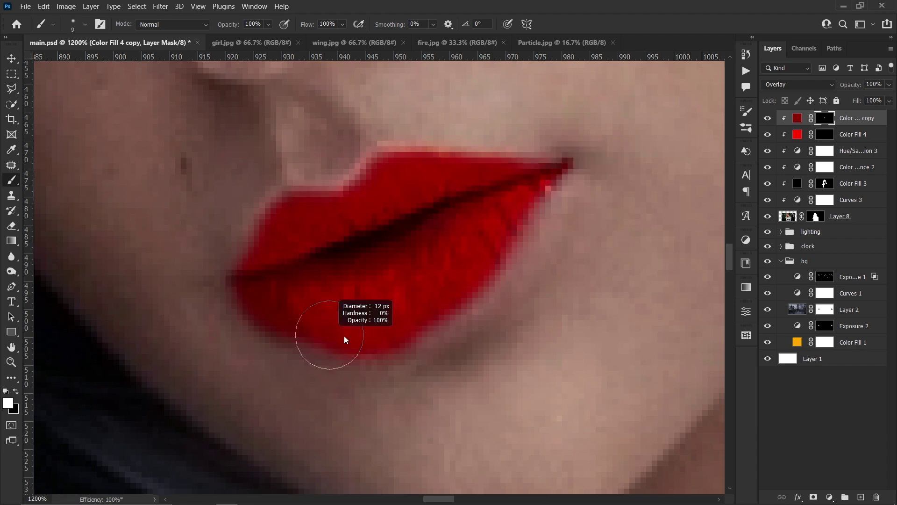
key("ctrl+minus")
key("ctrl+minus")
key("ctrl+minus")
key("ctrl+minus")
key("ctrl+minus")
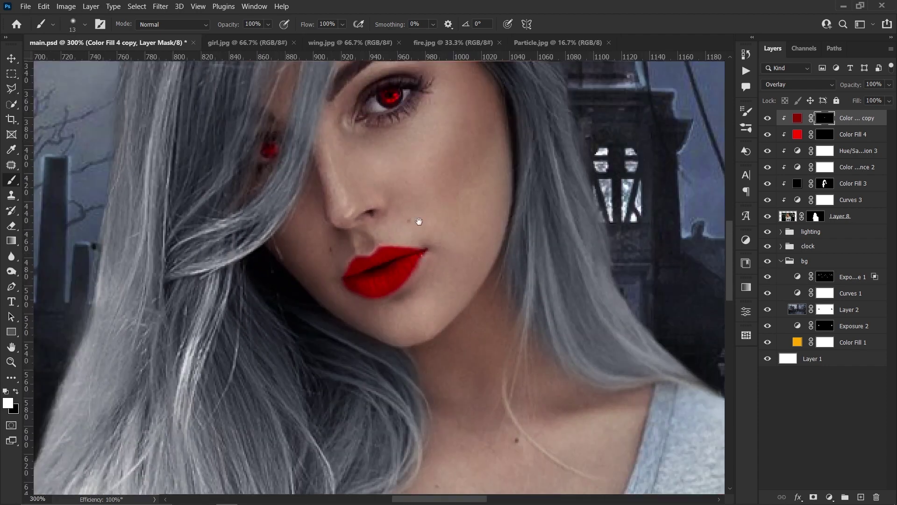
left_click(798, 84)
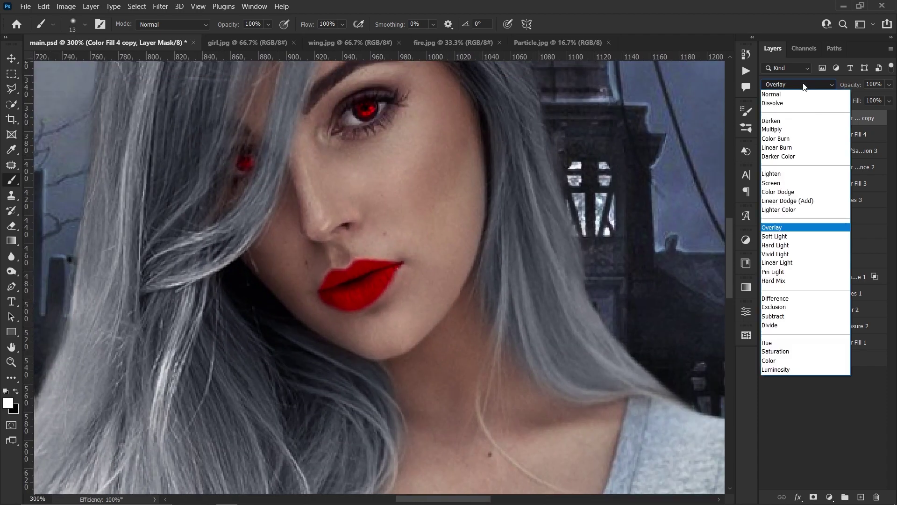
left_click(774, 236)
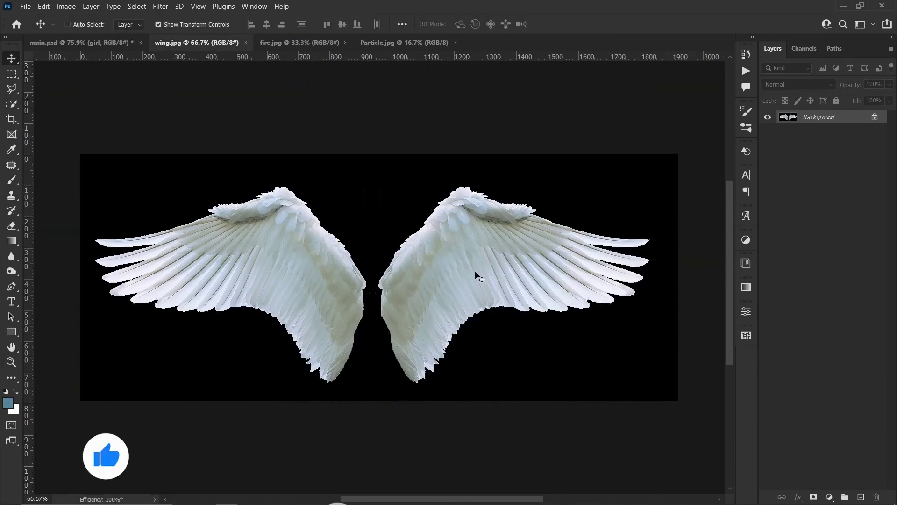
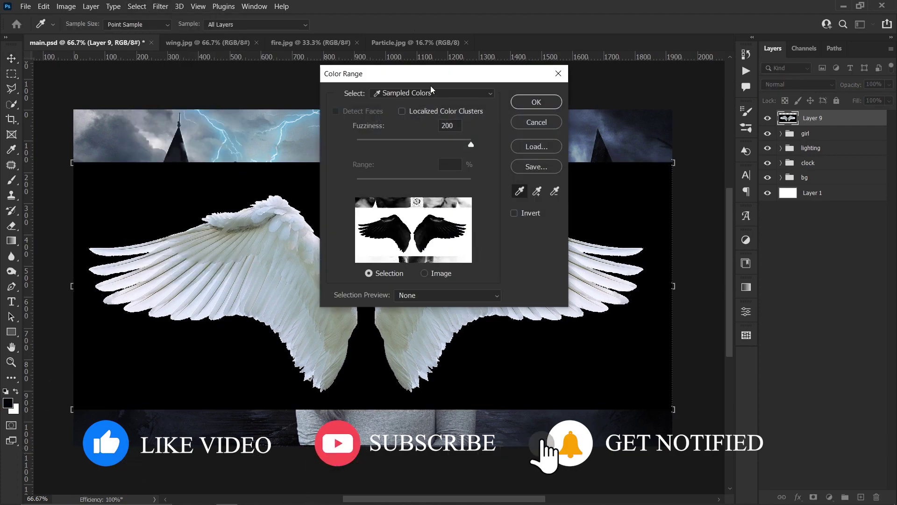
Select the wings' black shadow areas with Color Range and mask them out
left_click(431, 93)
left_click(401, 223)
left_click(537, 102)
key("v")
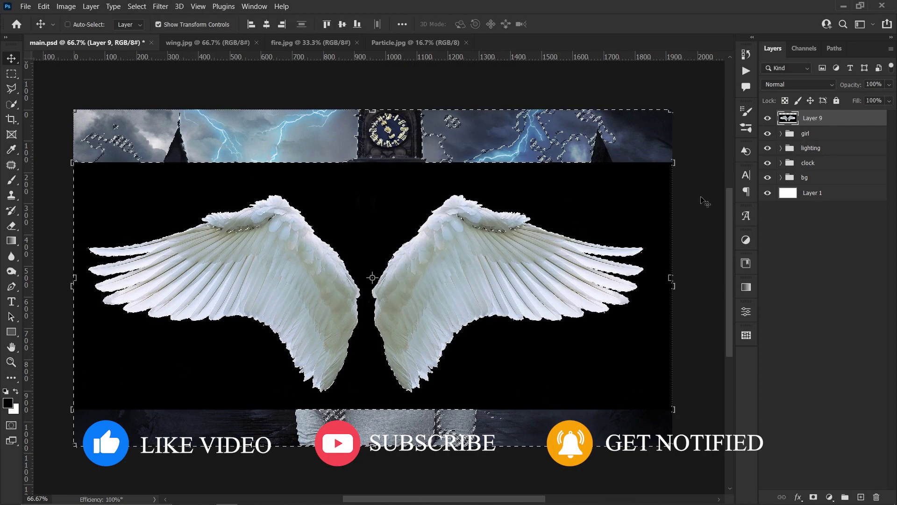
left_click(814, 496, "alt")
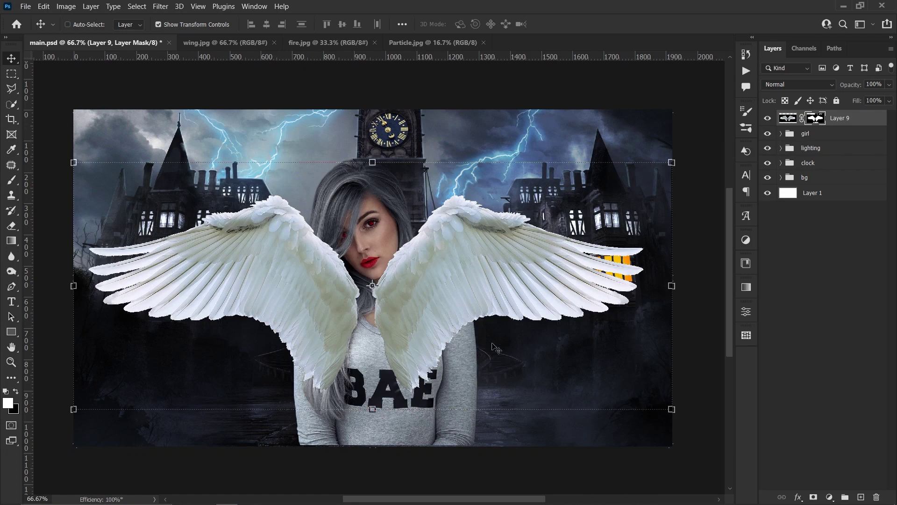
Refine the wings mask edges with Smooth 29 and Contrast 52%
key("z")
left_click(608, 280)
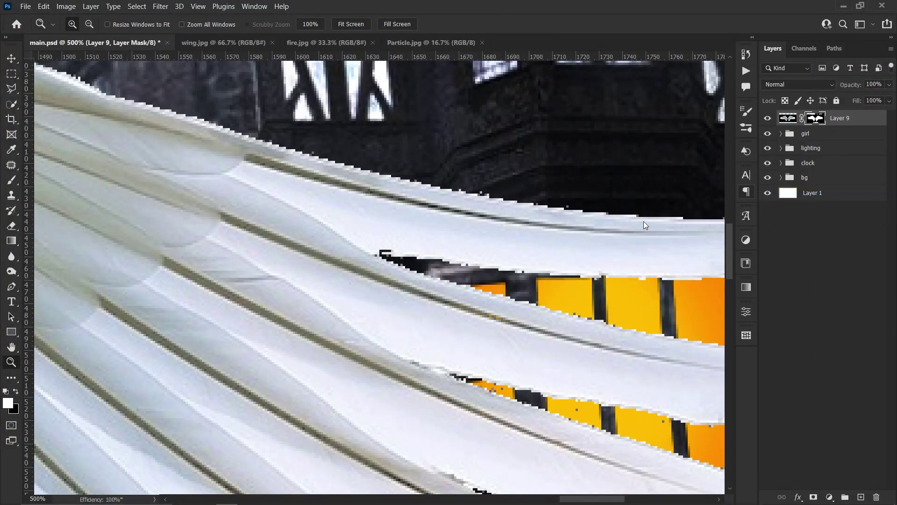
key("ctrl+alt+r")
left_click_drag(737, 258, 756, 257)
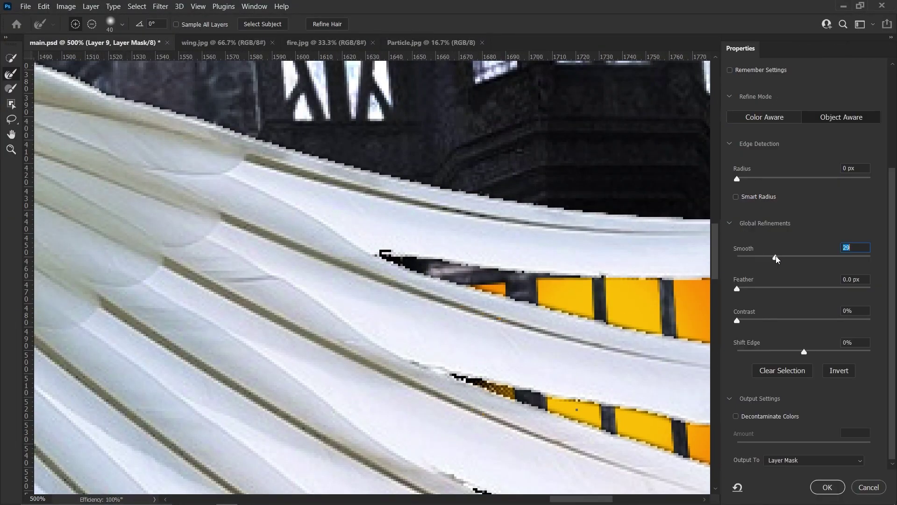
left_click_drag(770, 322, 809, 325)
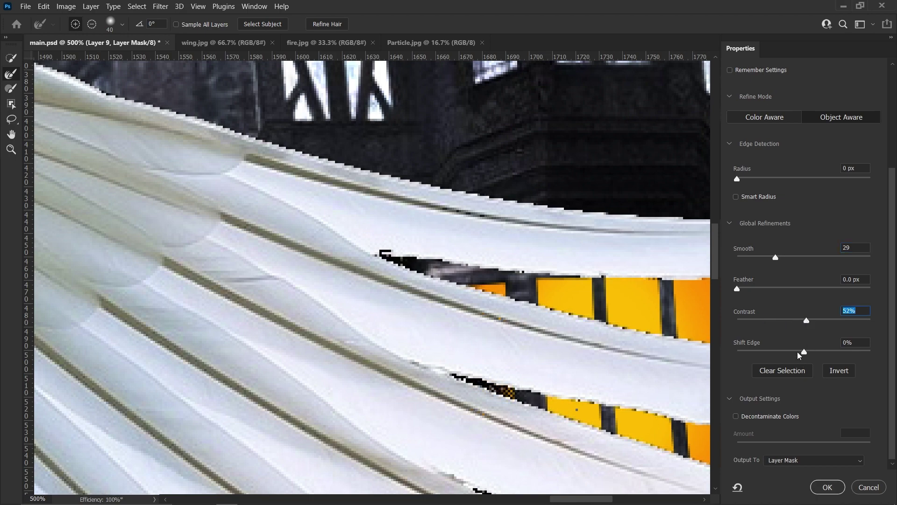
left_click(827, 487)
key("ctrl+0")
Move the wings below the girl group, enlarge them and rotate about 1.4°
key("v")
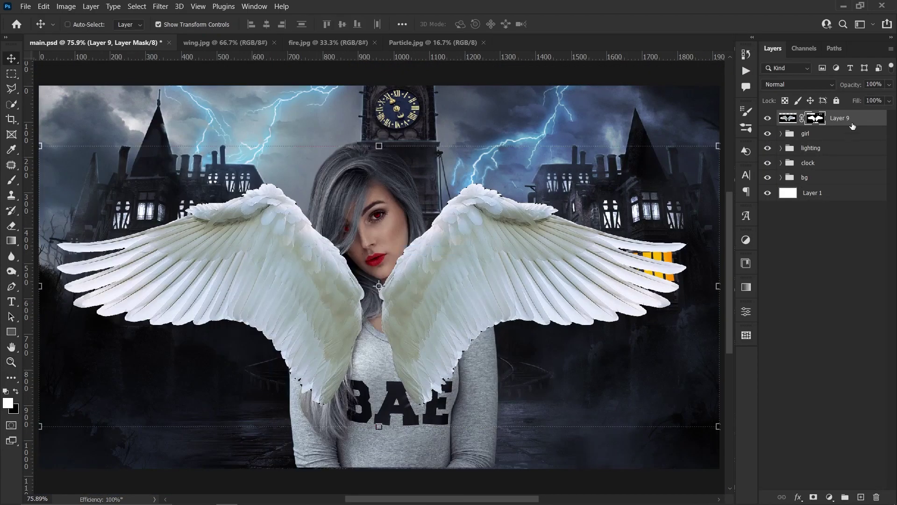
left_click_drag(840, 120, 855, 141)
key("ctrl+minus")
key("ctrl+t")
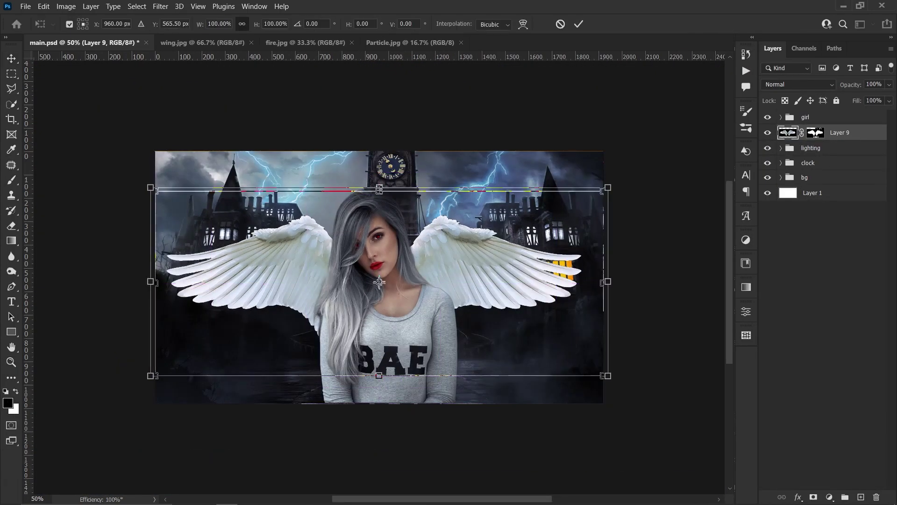
left_click_drag(378, 190, 387, 144)
left_click_drag(471, 246, 490, 289)
left_click_drag(610, 149, 615, 154)
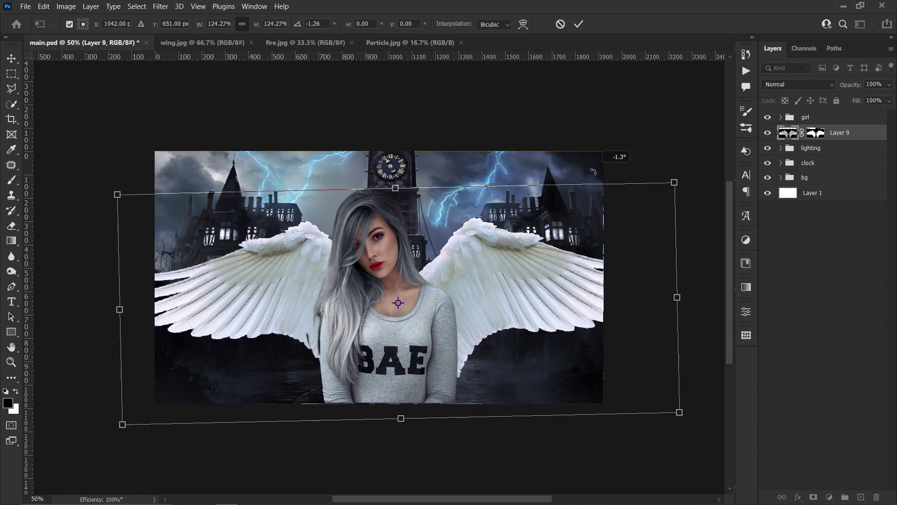
left_click_drag(556, 284, 551, 281)
left_click_drag(401, 187, 395, 183)
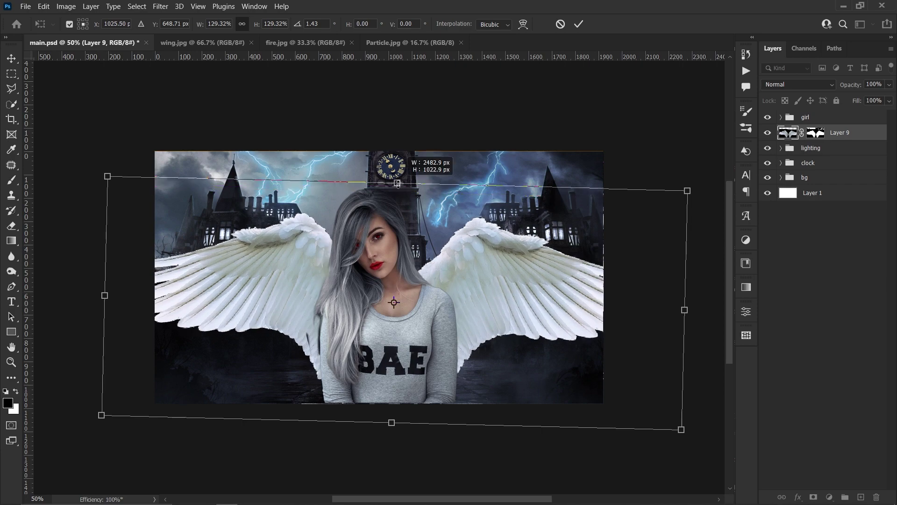
left_click_drag(457, 249, 475, 262)
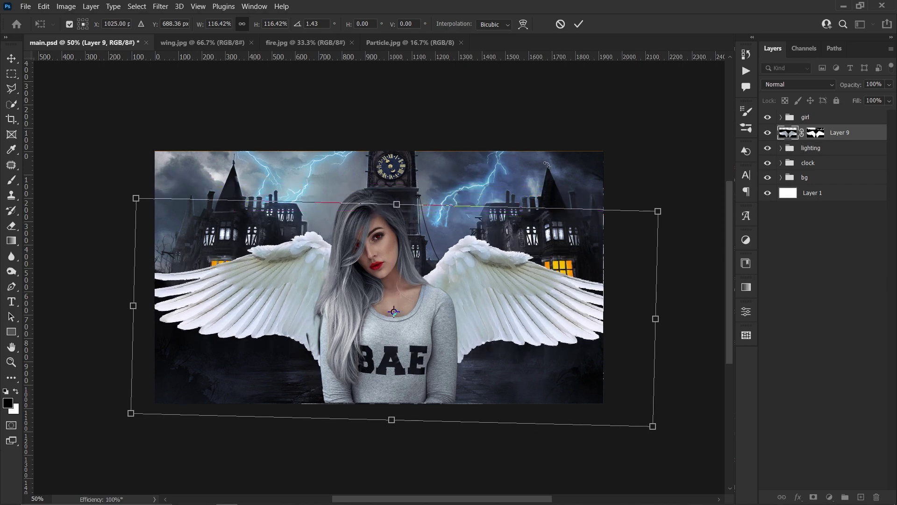
key("Return")
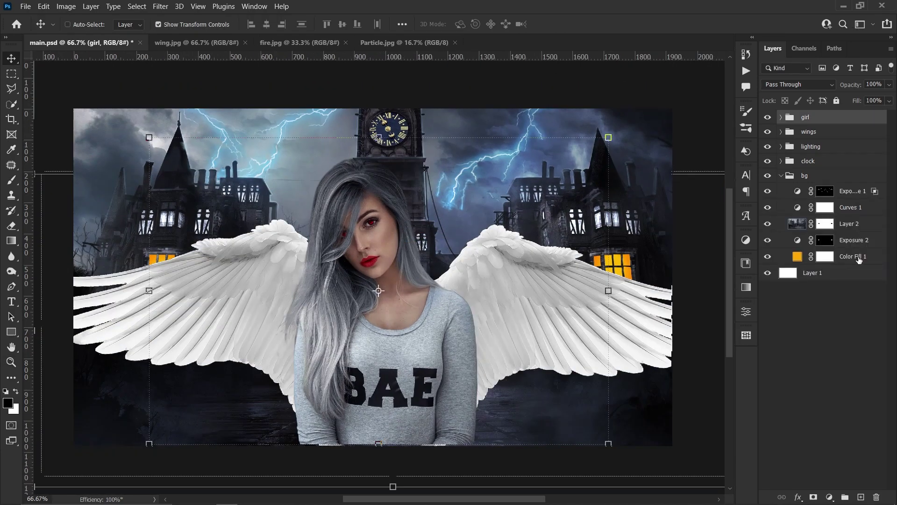
Put the orange Color Fill copy at the top with a mask, blended as Linear Dodge (Add)
left_click(859, 262)
left_click_drag(859, 263, 826, 117)
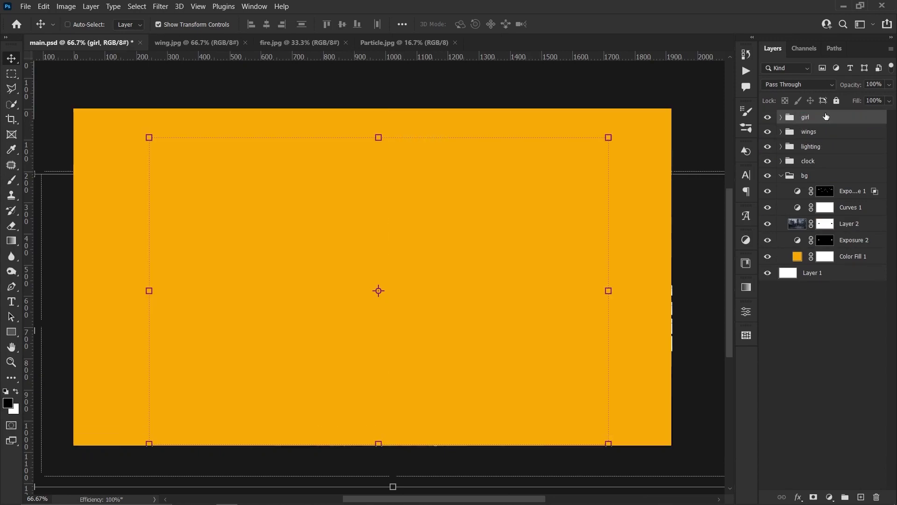
key("ctrl+z")
left_click(781, 176)
left_click(863, 257)
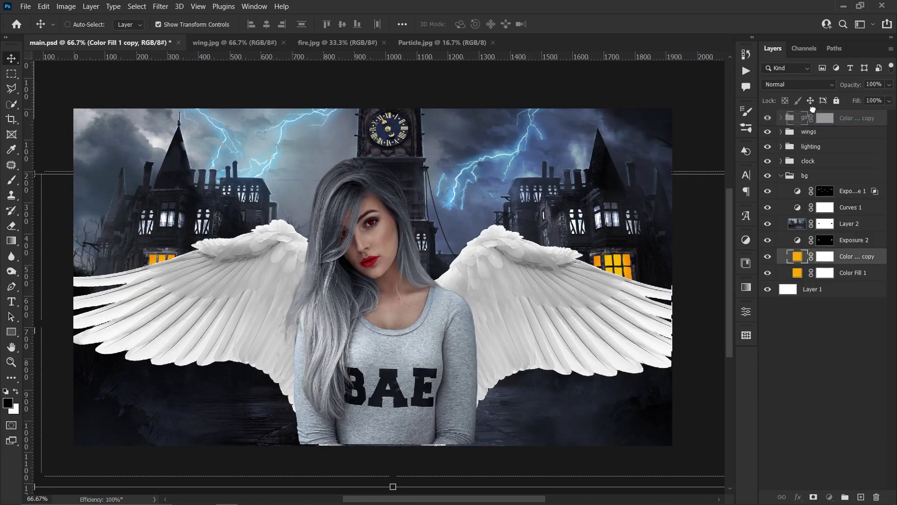
left_click_drag(813, 108, 814, 116)
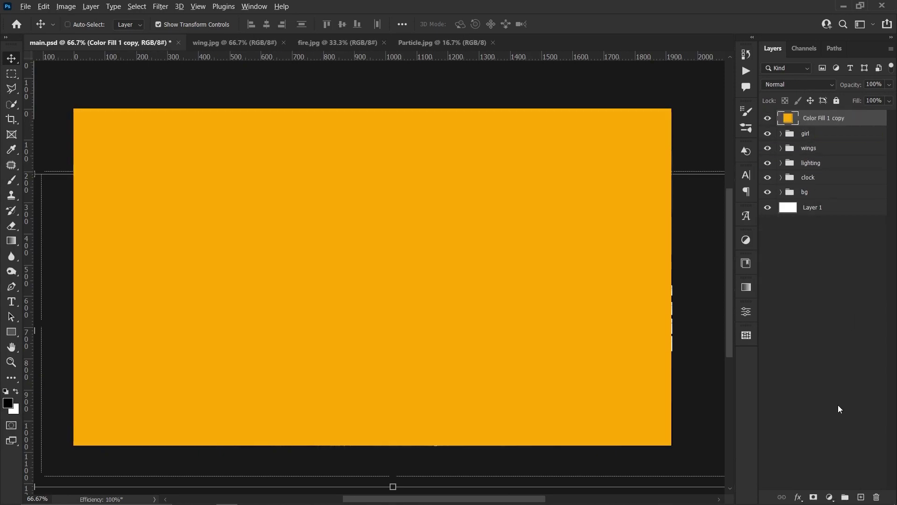
left_click(813, 497, "alt")
left_click(797, 84)
left_click(794, 202)
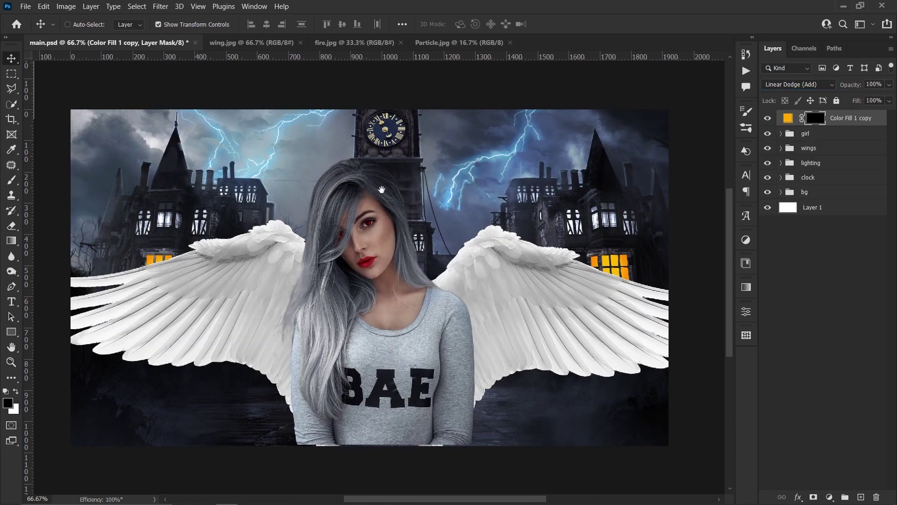
Paint white at 8% brush flow to make the right lit window glow
key("b")
left_click_drag(307, 41, 305, 40)
scroll(520, 275, "up", 2)
scroll(488, 240, "up", 1)
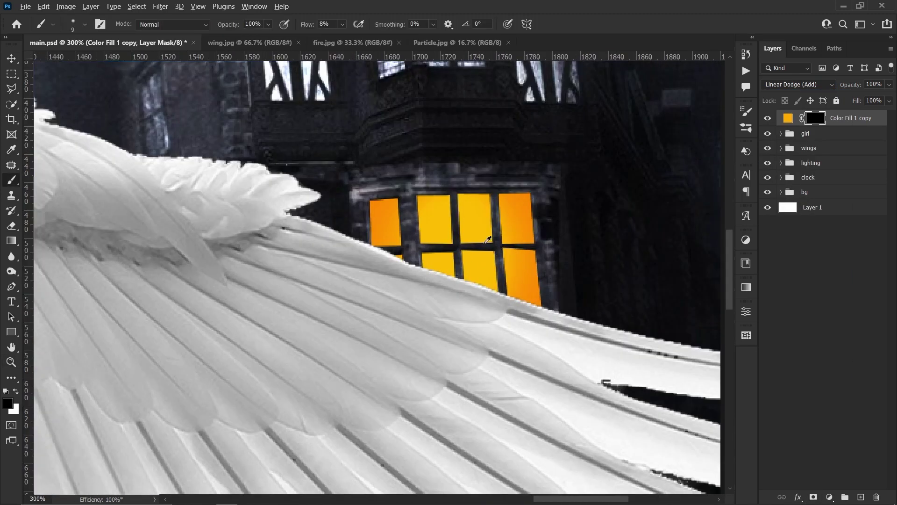
key("x")
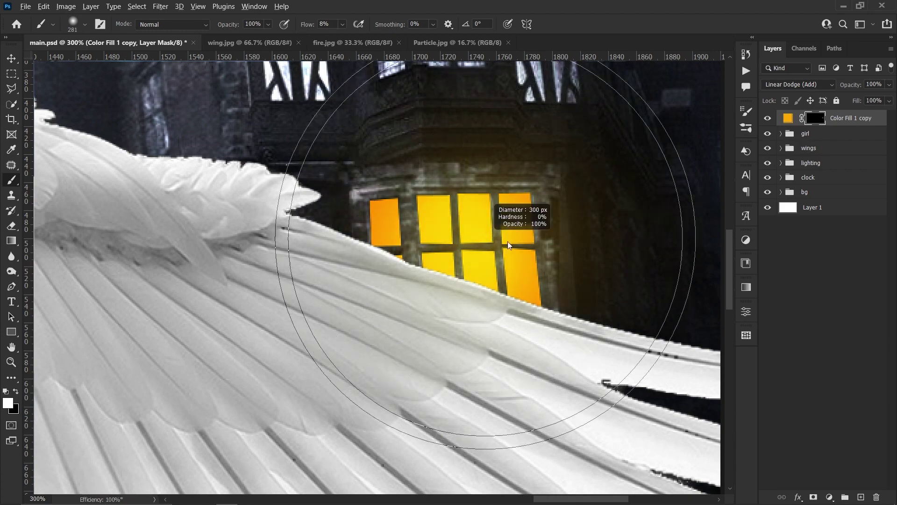
left_click_drag(463, 229, 488, 233)
Paint warm glow over the left lit window
key("z")
key("ctrl+0")
key("b")
scroll(508, 258, "up", 4)
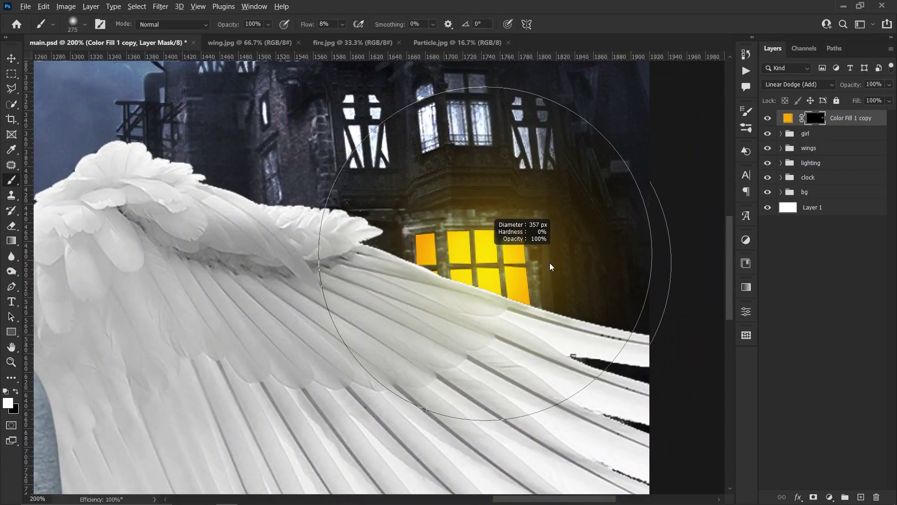
key("ctrl+0")
scroll(393, 261, "up", 4)
scroll(393, 262, "up", 1)
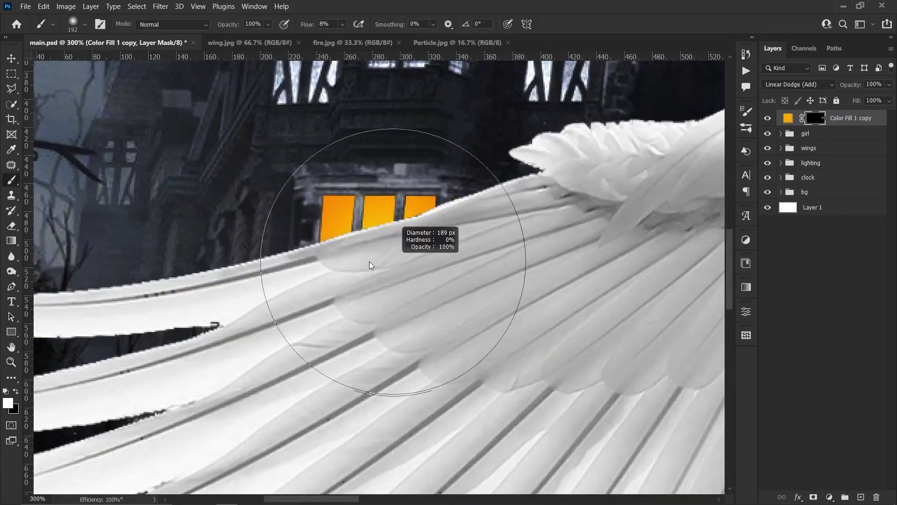
left_click_drag(393, 261, 432, 220)
With the wings hidden, add more glow around the left window, then compare before and after
left_click(767, 148)
left_click_drag(401, 244, 395, 252)
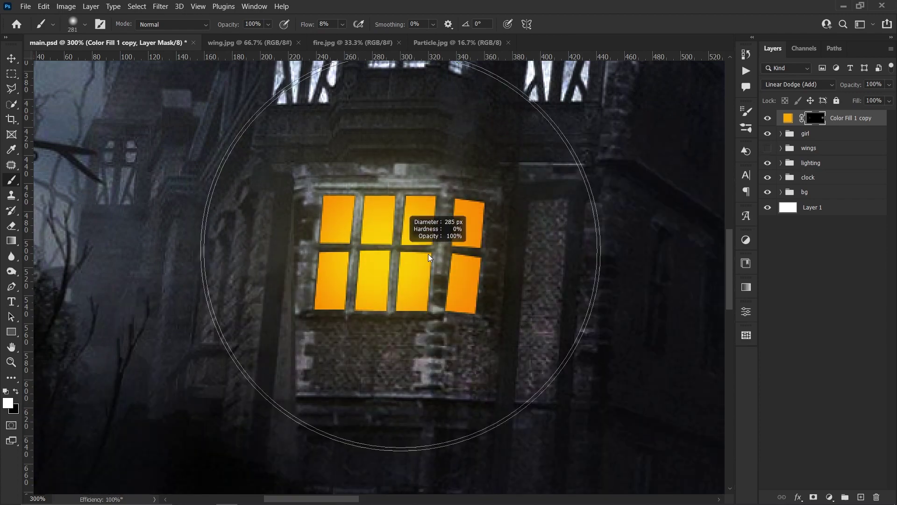
key("ctrl+0")
left_click(767, 148)
key("z")
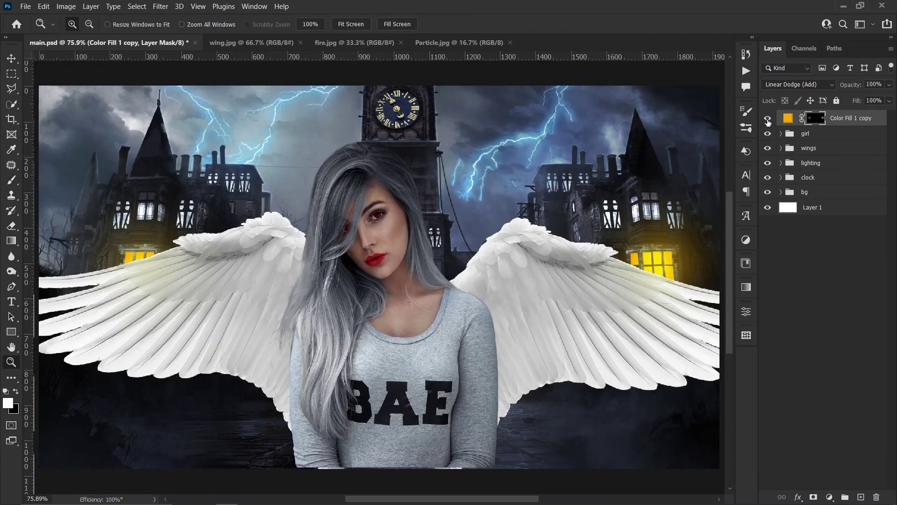
left_click(767, 119)
left_click(768, 119)
Add a warming Photo Filter adjustment layer
left_click(829, 496)
left_click(828, 410)
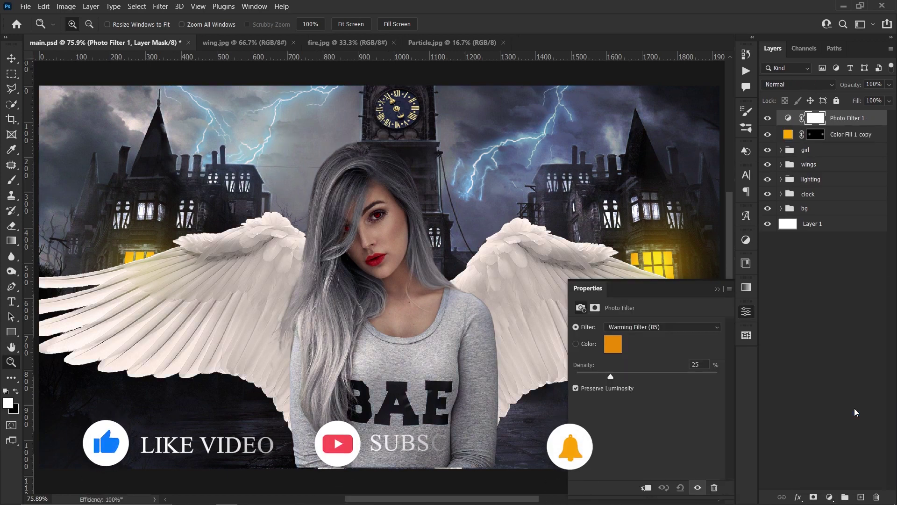
left_click(717, 289)
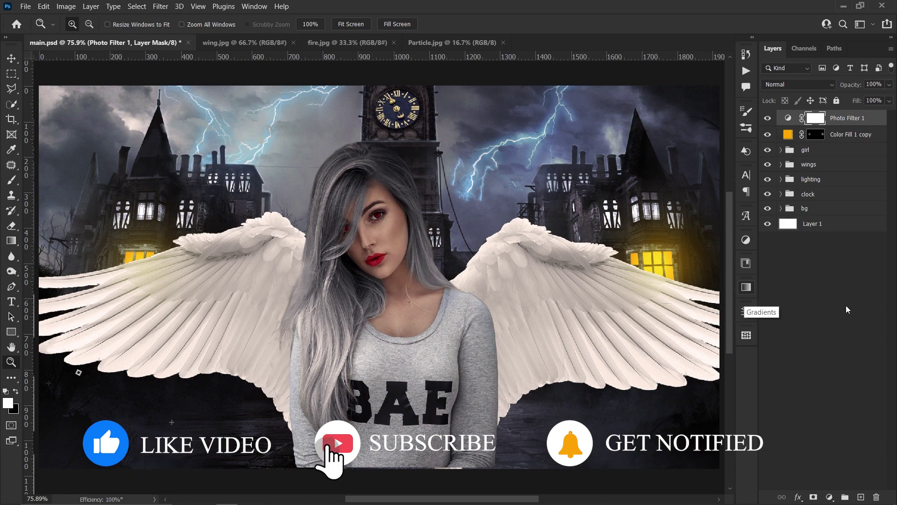
Add a Black, White Gradient Map adjustment blended in Lighten mode
left_click(829, 497)
left_click(823, 472)
left_click(664, 330)
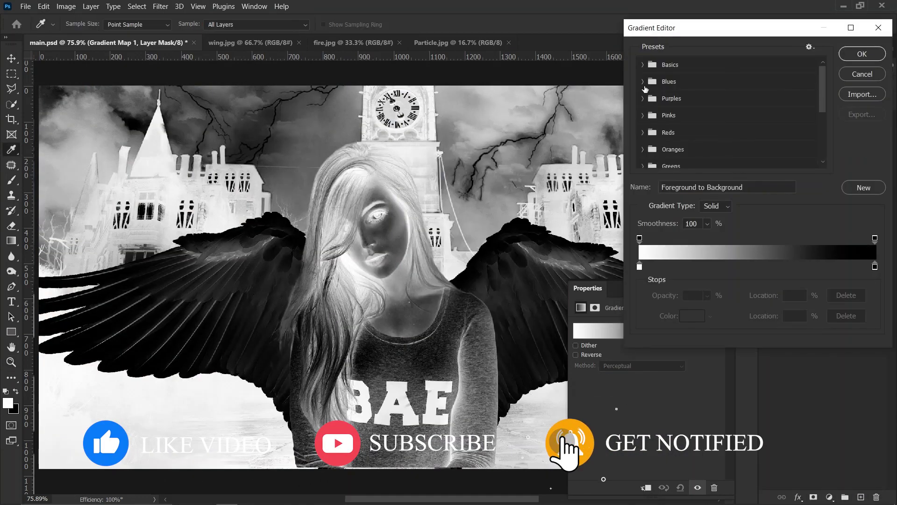
left_click(693, 83)
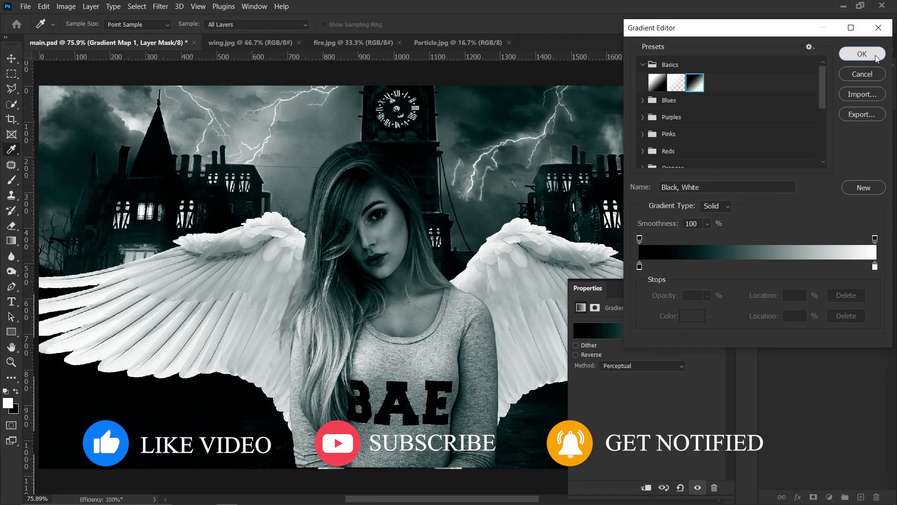
left_click(876, 58)
left_click(797, 84)
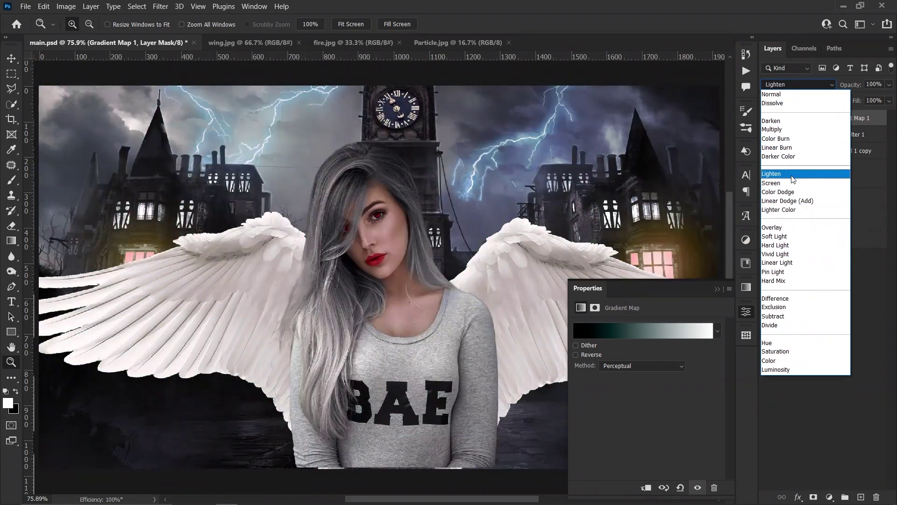
left_click(793, 180)
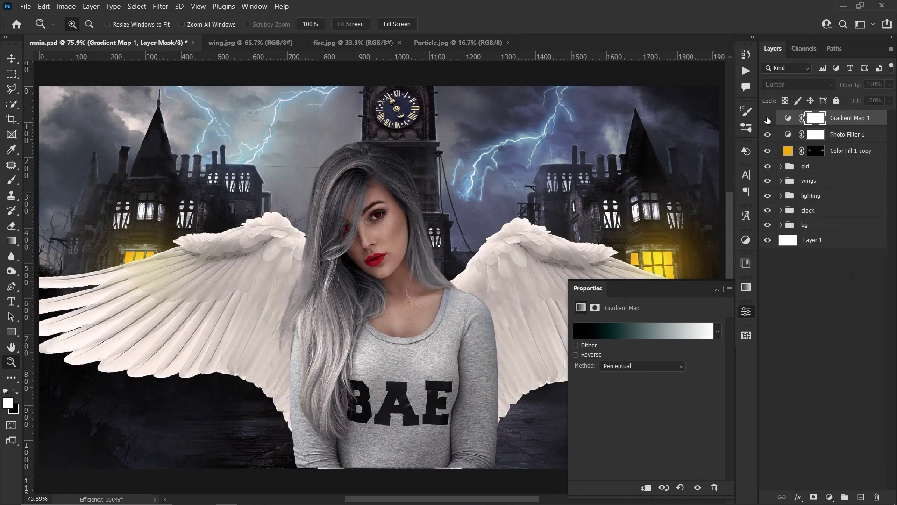
left_click(716, 289)
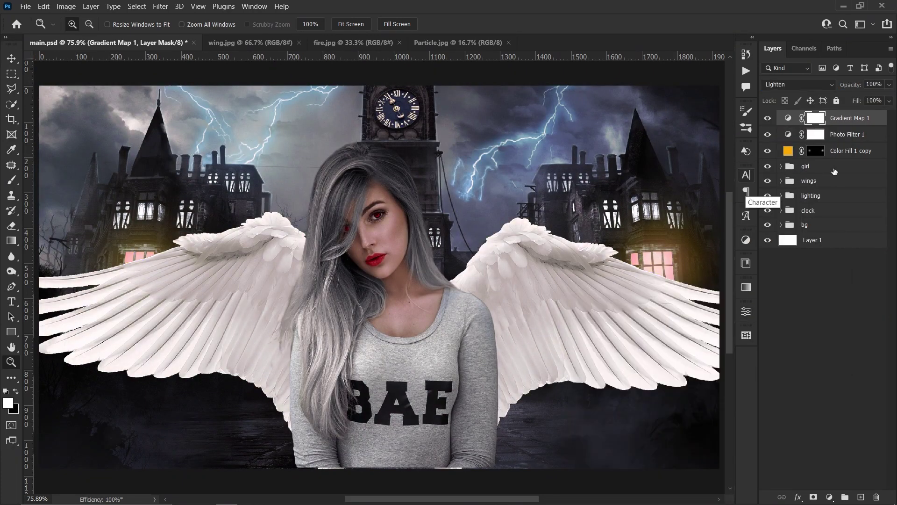
Add a Fuji REALA 500D Kodak 2393 Color Lookup at 49% opacity and group the adjustments
left_click(828, 494)
left_click(837, 434)
left_click(668, 327)
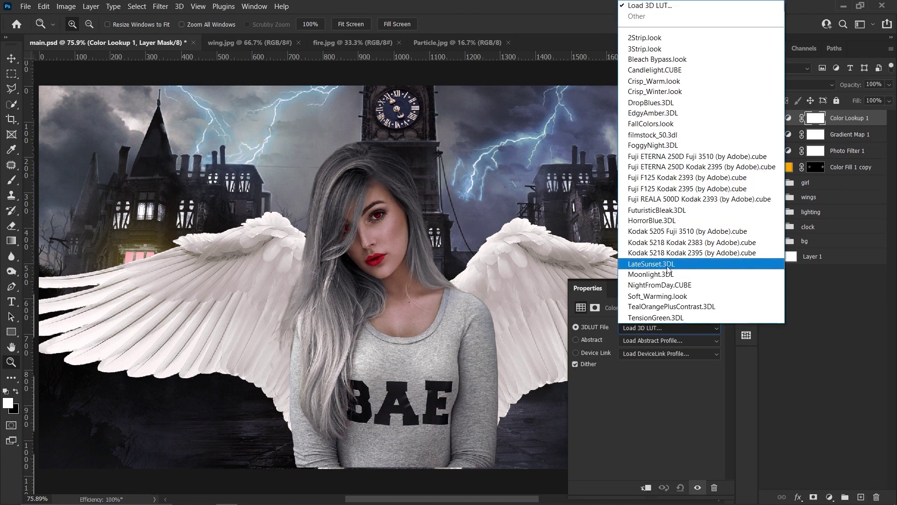
left_click(672, 203)
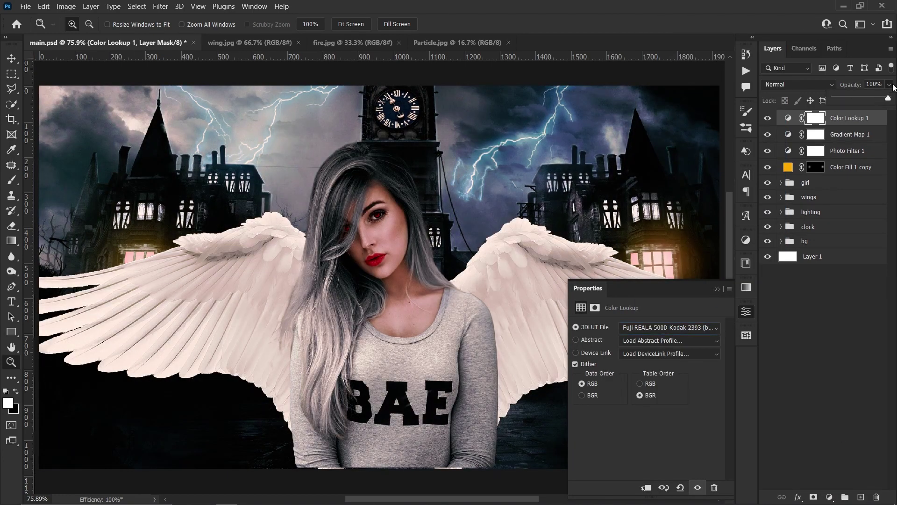
left_click_drag(867, 97, 862, 97)
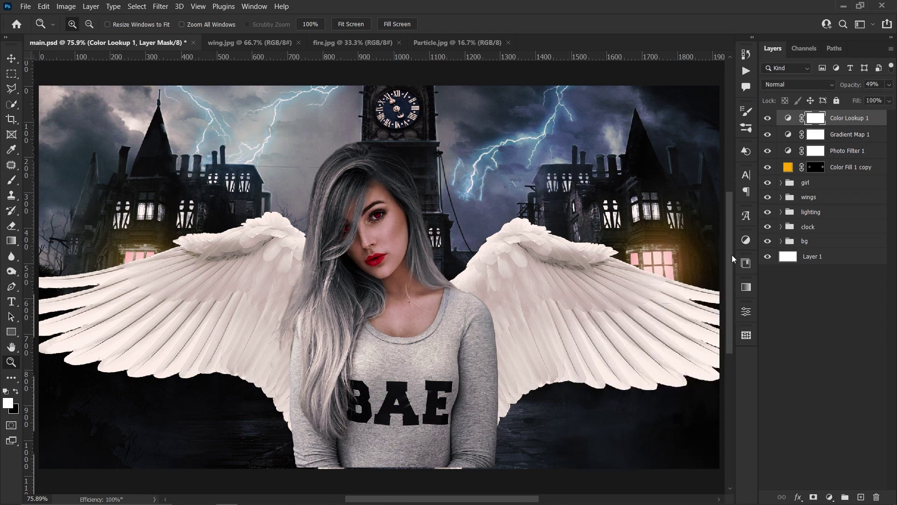
left_click(767, 118)
left_click(875, 170, "shift")
key("ctrl+g")
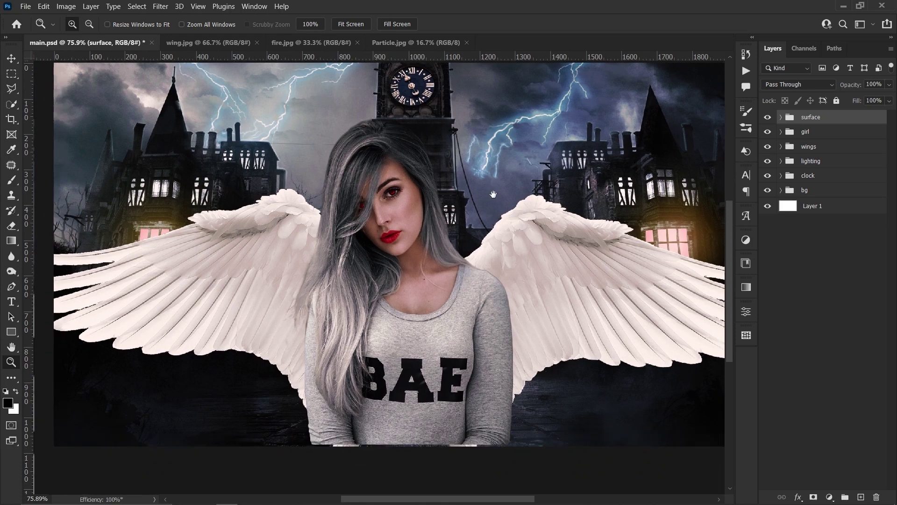
Sample a light blue-grey from the image as the brush colour
right_click(408, 274)
left_click(443, 280)
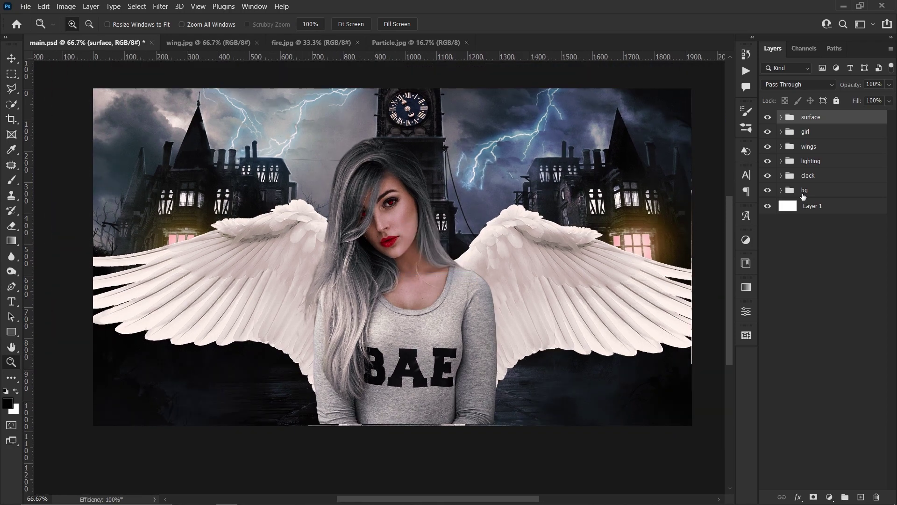
key("b")
left_click(7, 402)
left_click_drag(296, 111, 429, 108)
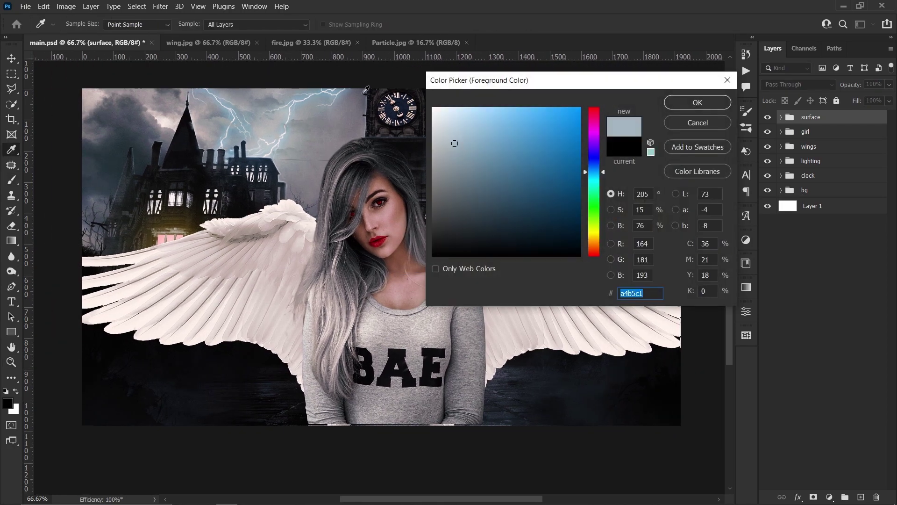
left_click(698, 103)
Paint faint blue-grey haze on a new empty layer
left_click(860, 496)
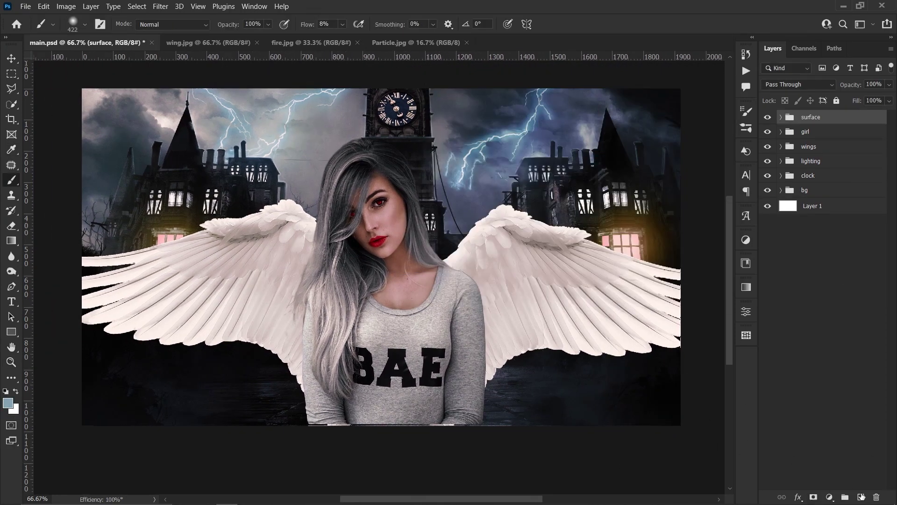
left_click_drag(520, 341, 370, 320)
scroll(296, 285, "left", 5)
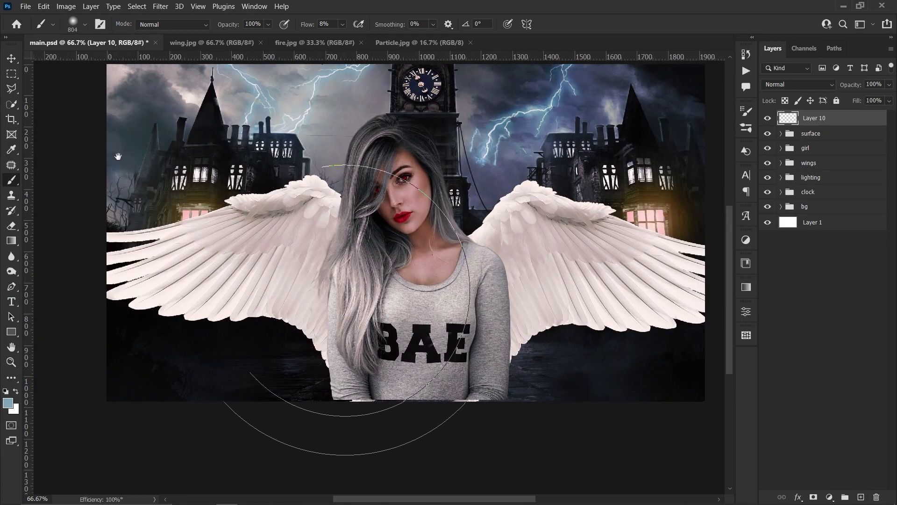
scroll(156, 224, "down", 3)
scroll(160, 291, "right", 3)
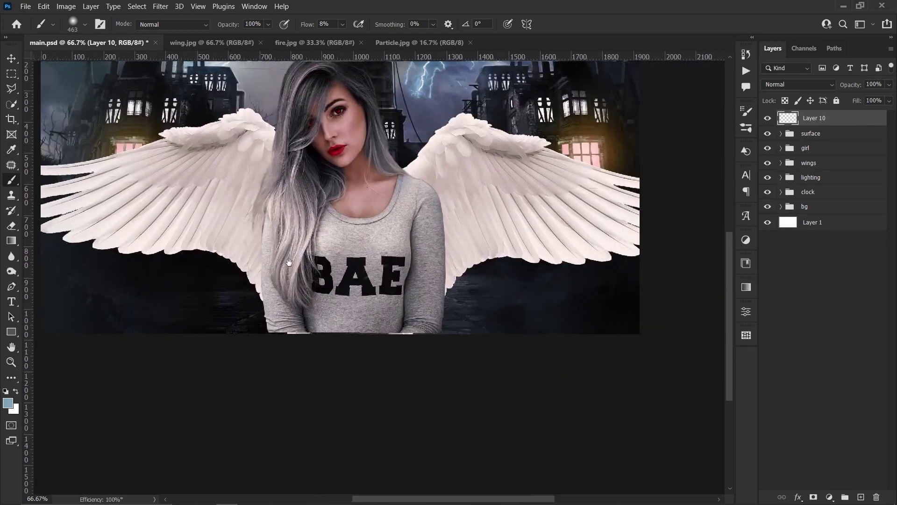
scroll(420, 327, "right", 5)
scroll(457, 367, "up", 3)
scroll(477, 136, "up", 3)
Set Layer 10's blend mode to Lighten and fit the image in view
left_click(799, 85)
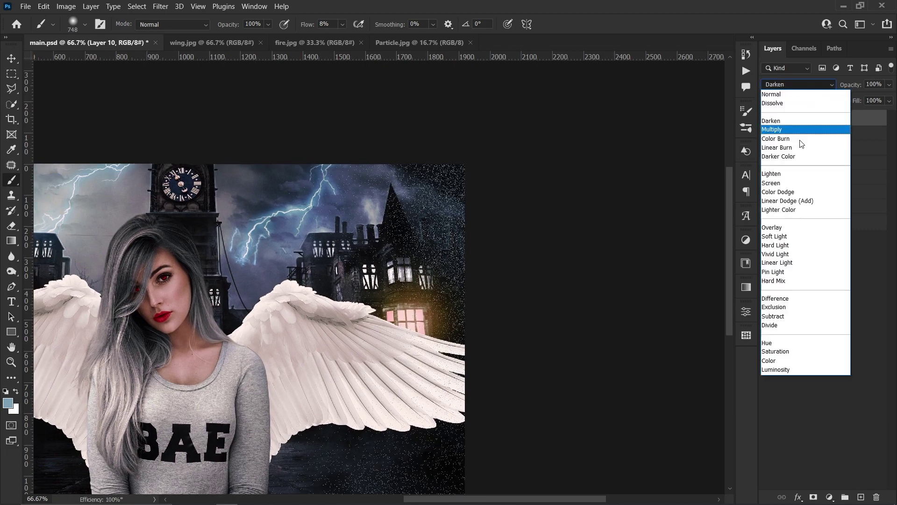
left_click(785, 169)
right_click(366, 155)
key("Escape")
key("z")
key("ctrl+0")
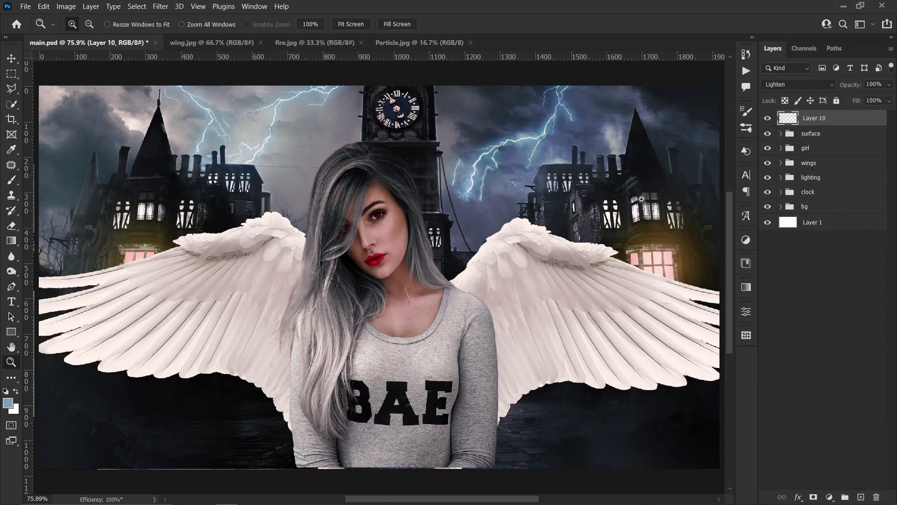
key("ctrl+minus")
Select the campfire in fire.jpg with Quick Selection and Select Subject, then drag it into main.psd
key("v")
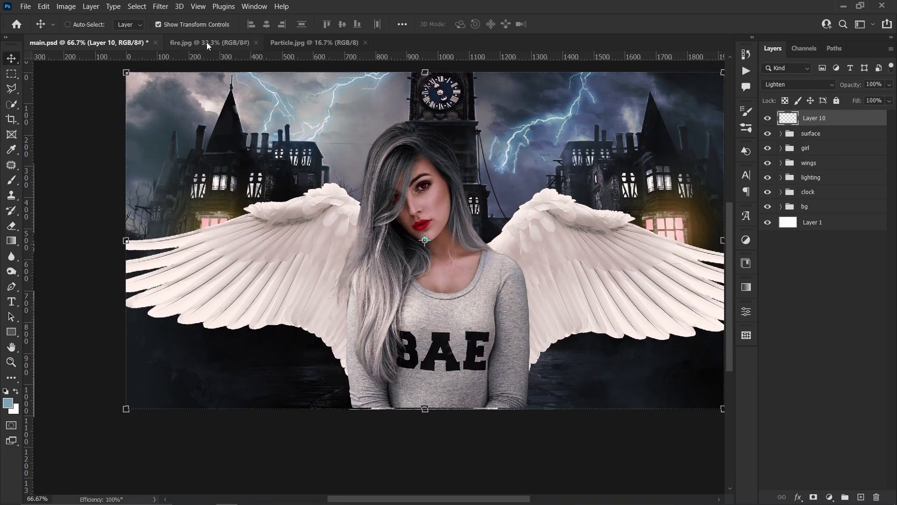
left_click(208, 43)
key("w")
left_click_drag(376, 374, 374, 322)
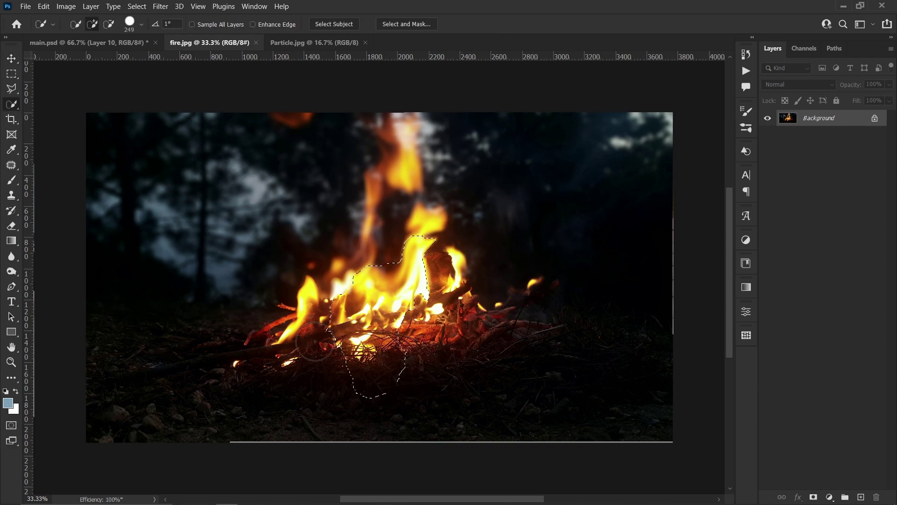
left_click(137, 7)
left_click(154, 136)
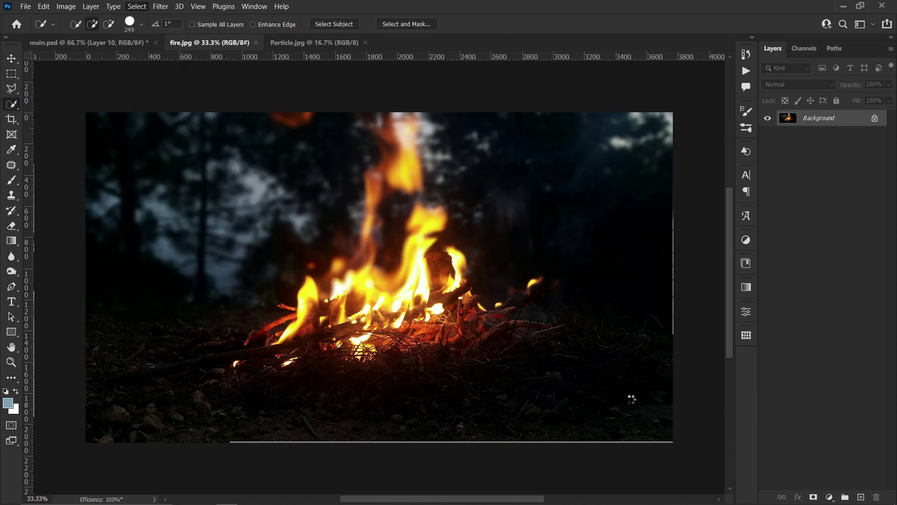
key("bracketleft")
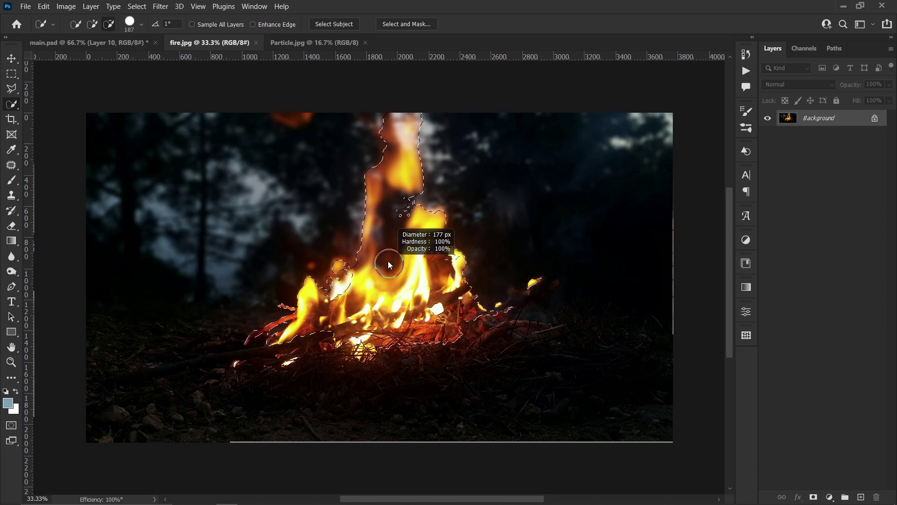
scroll(400, 239, "down", 3)
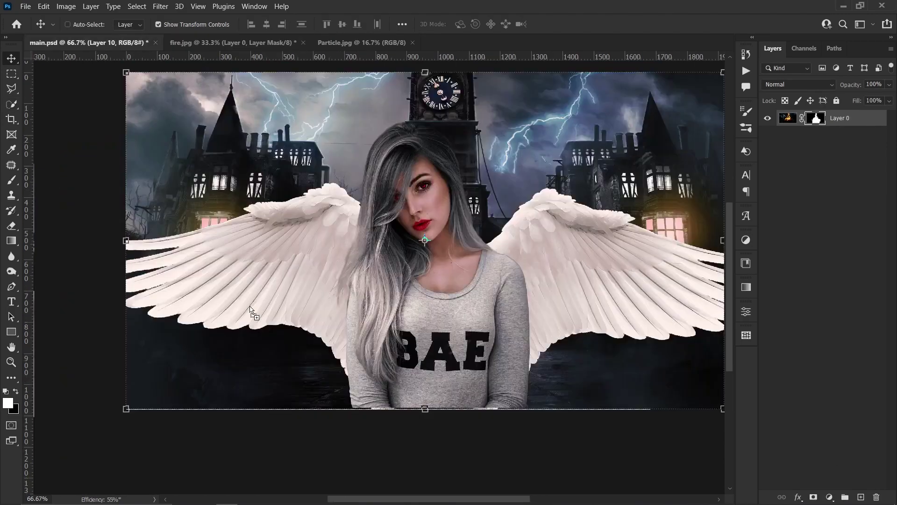
left_click_drag(252, 312, 252, 312)
Shrink the fire, place it by the left wing, and move Layer 11 beneath the wings group
key("ctrl+t")
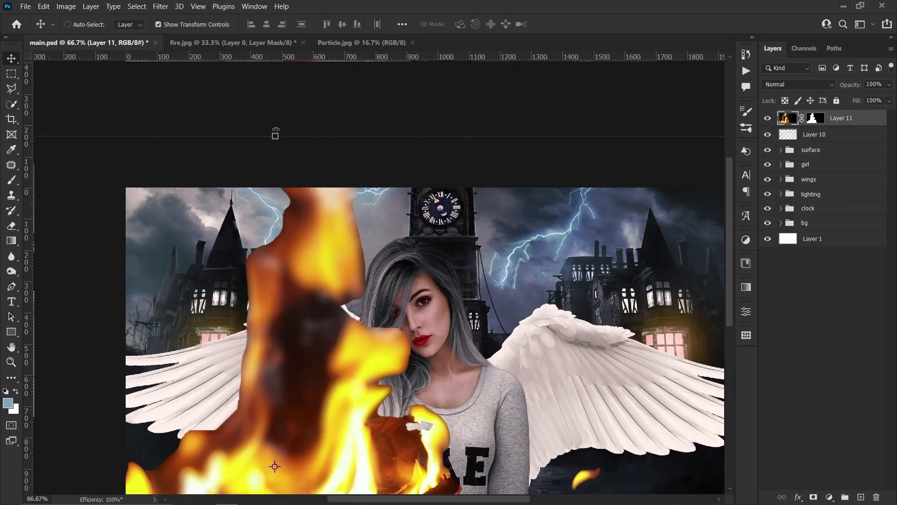
mouse_move(298, 141)
left_mouse_down()
mouse_move(298, 329)
mouse_move(276, 144)
mouse_move(274, 304)
left_mouse_up()
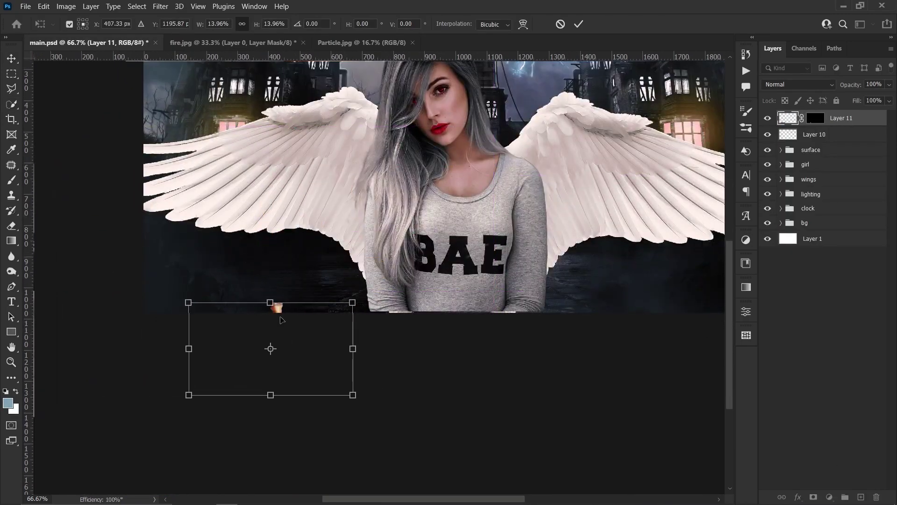
mouse_move(271, 350)
left_mouse_down()
mouse_move(257, 233)
mouse_move(323, 267)
left_mouse_up()
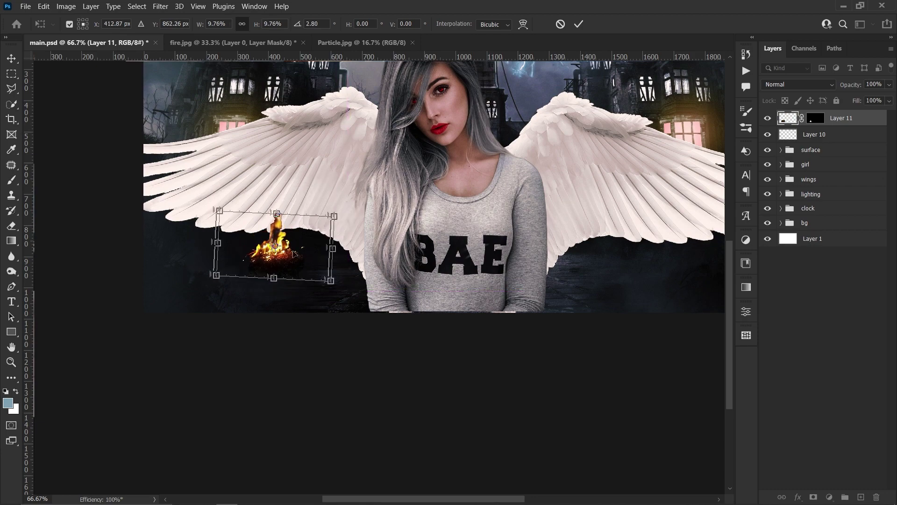
key("Return")
mouse_move(841, 118)
left_mouse_down()
mouse_move(877, 220)
mouse_move(874, 186)
left_mouse_up()
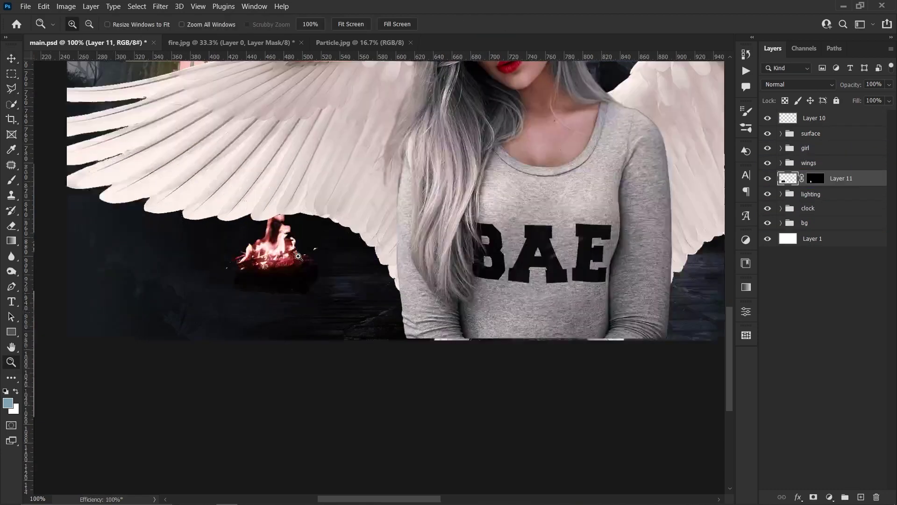
scroll(290, 252, "up", 1)
scroll(374, 234, "up", 2)
left_click_drag(399, 248, 387, 259)
Choose a soft round brush and sample a pale warm tone from the fire as foreground colour
left_click(816, 178)
key("b")
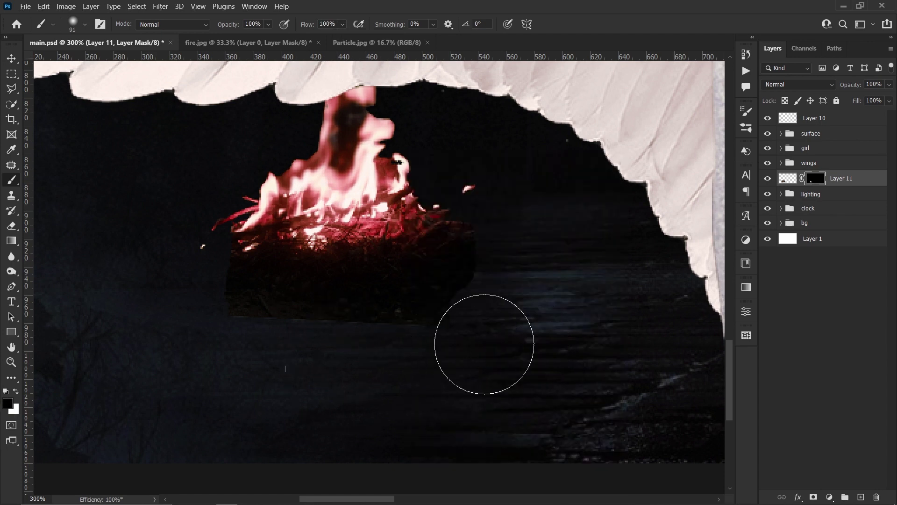
right_click(484, 344)
left_click(158, 276)
scroll(527, 243, "up", 2)
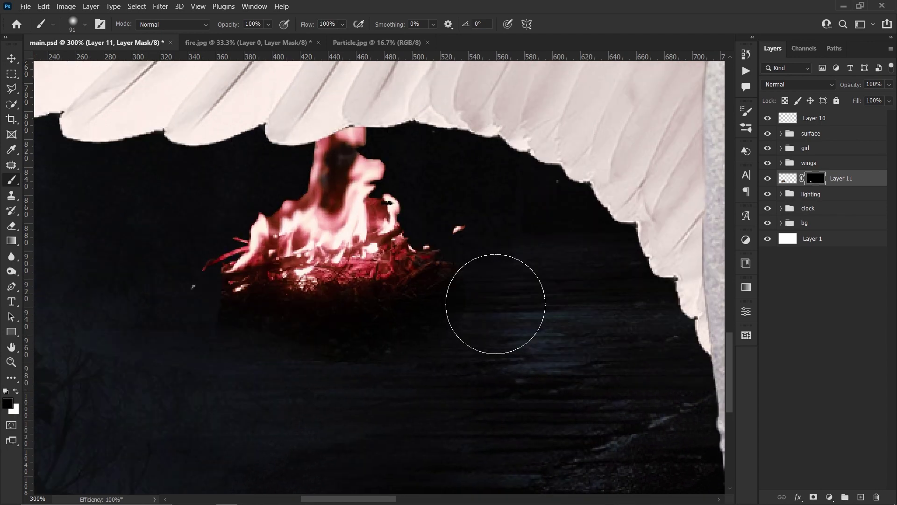
left_click(788, 178)
left_click(8, 402)
left_click(441, 108)
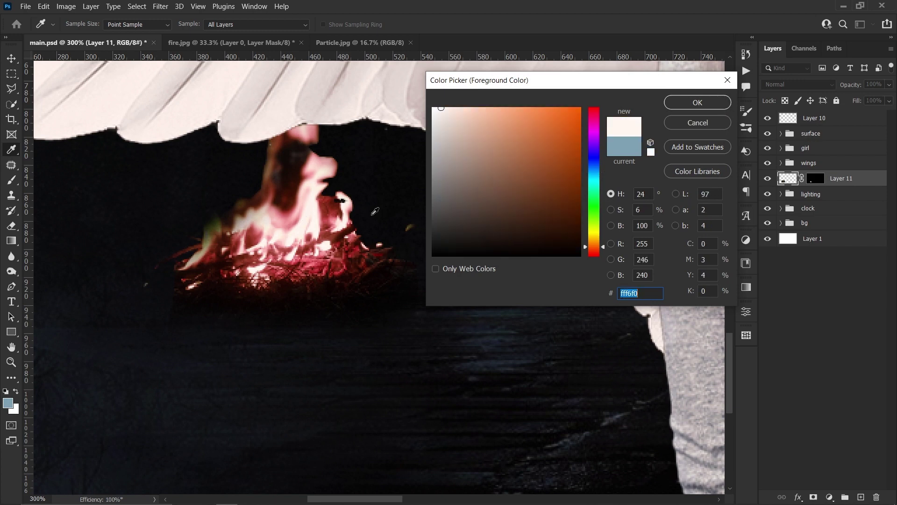
Add a deep red Color Fill layer with an inverted black mask in Color Dodge mode
left_click(308, 220)
left_click(698, 102)
left_click(830, 497)
left_click(821, 293)
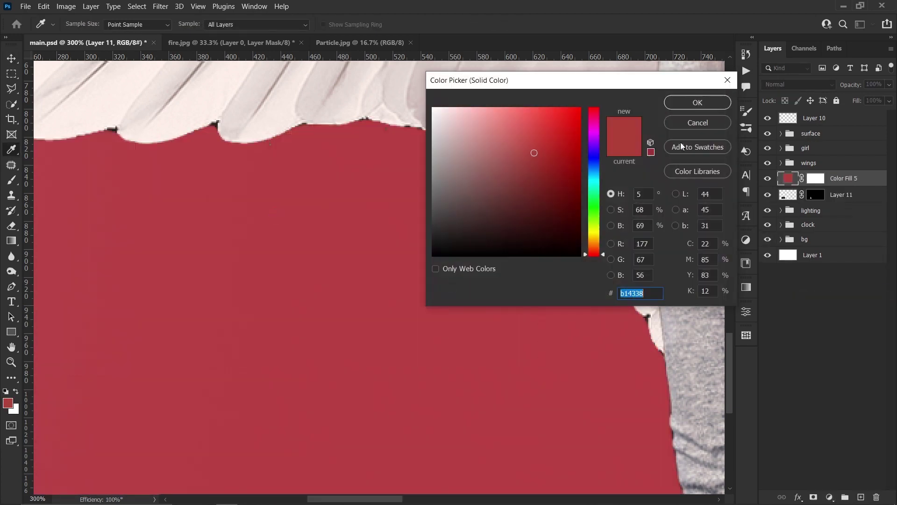
left_click(698, 103)
key("ctrl+i")
left_click(798, 84)
left_click(797, 201)
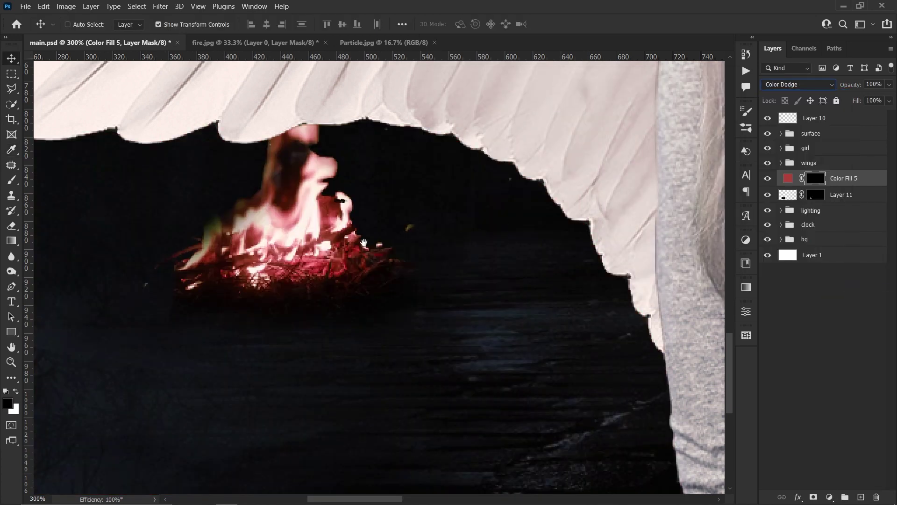
key("b")
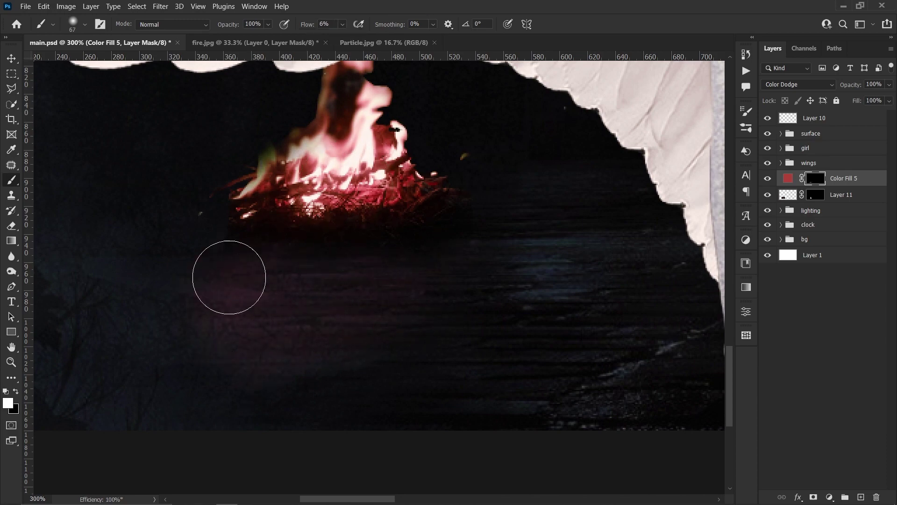
Duplicate the fire with its red glow and move the copy to the right wing
key("z")
key("ctrl+0")
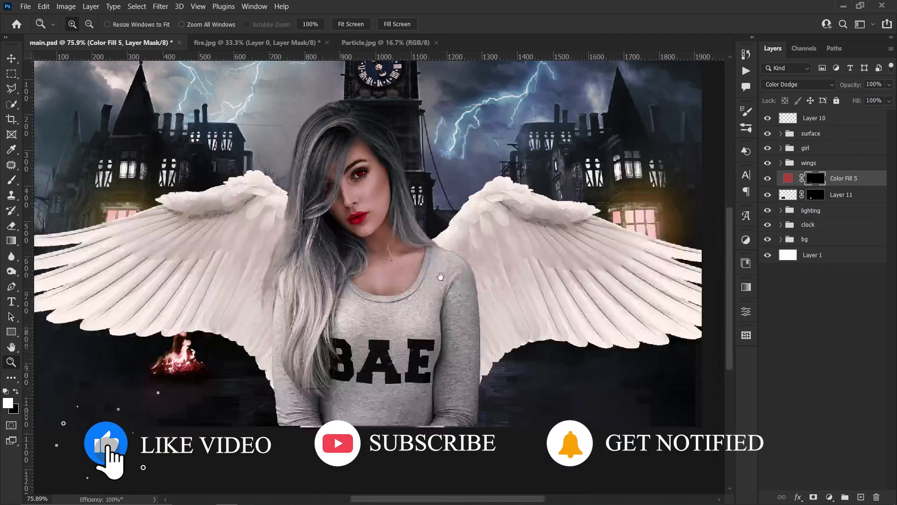
left_click(841, 194, "shift")
key("v")
left_click_drag(195, 322, 502, 320)
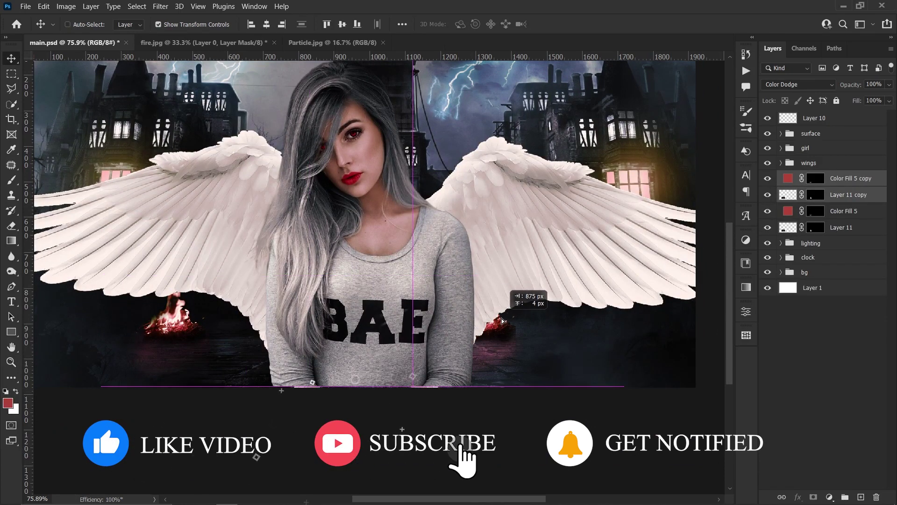
Flip the fire copy horizontally and nudge it into place beside the right wing
key("ctrl+t")
right_click(534, 331)
left_click(570, 314)
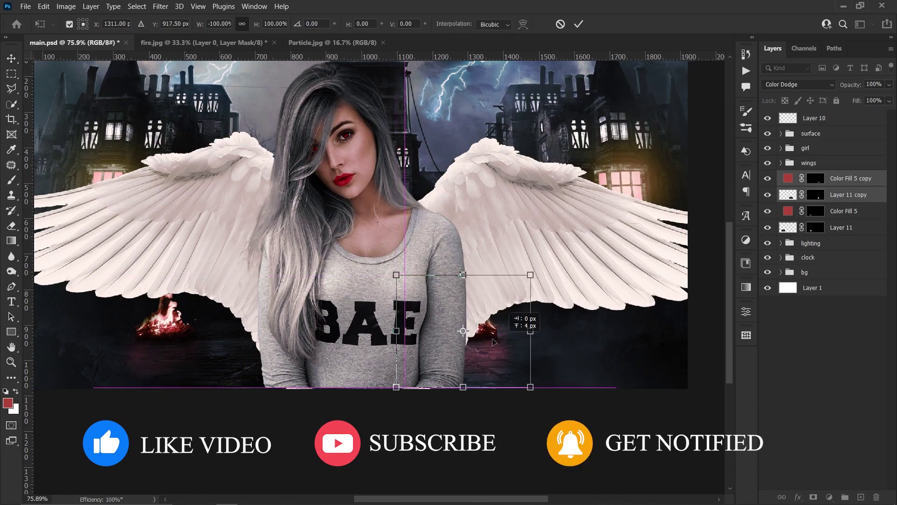
left_click_drag(493, 341, 513, 333)
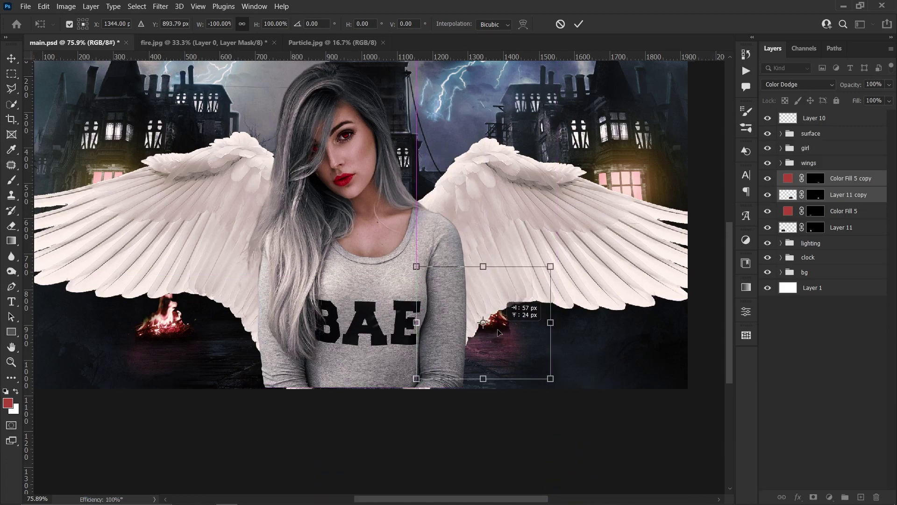
key("Return")
Zoom the view out, then return to actual size (100%)
key("z")
right_click(444, 171)
left_click(471, 234)
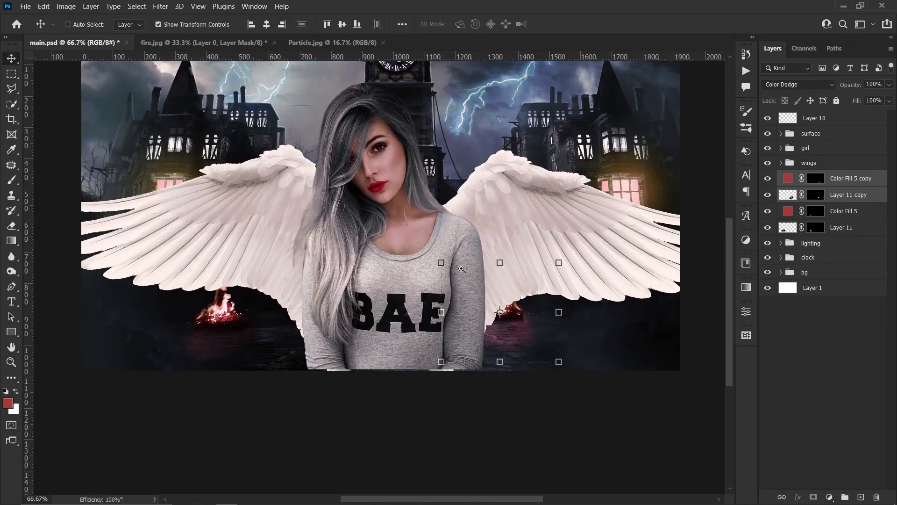
right_click(477, 274)
left_click(516, 335)
key("ctrl+1")
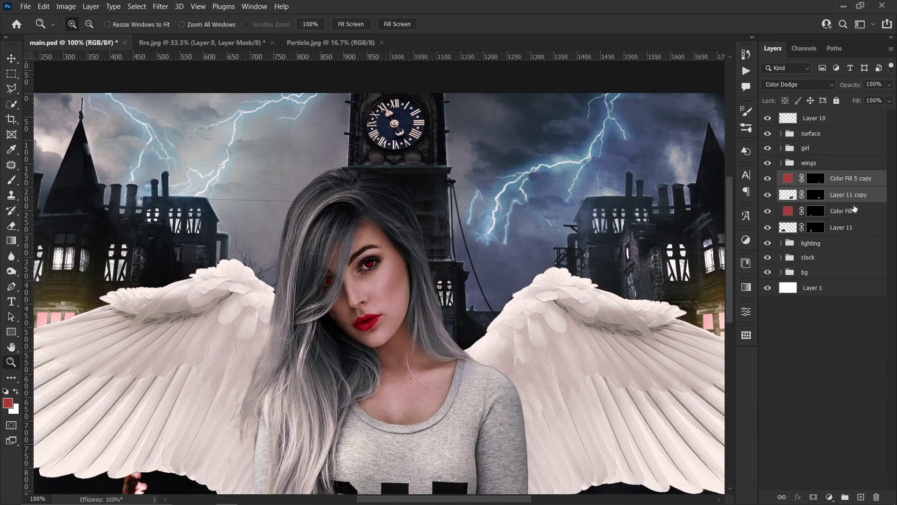
Group the four fire layers into a renamed group and set the painting colour
key("ctrl+g")
double_click(810, 177)
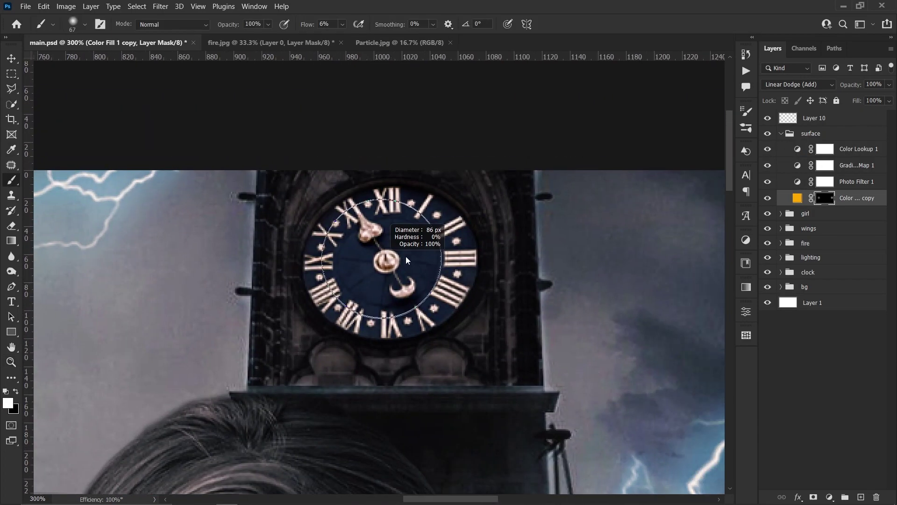
left_click(8, 403)
left_click(697, 100)
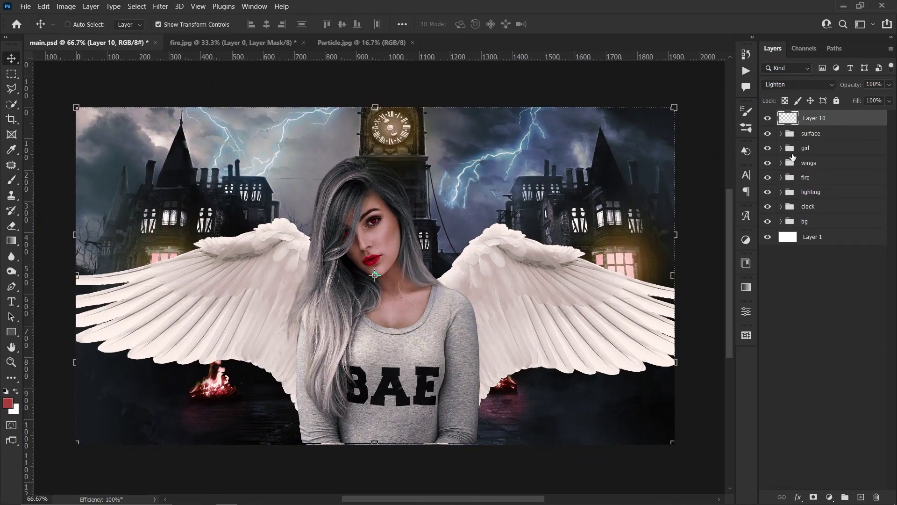
Add an Exposure 3 layer below the girl's Layer 8, with its mask inverted to hide it
left_click(780, 148)
left_click(849, 262)
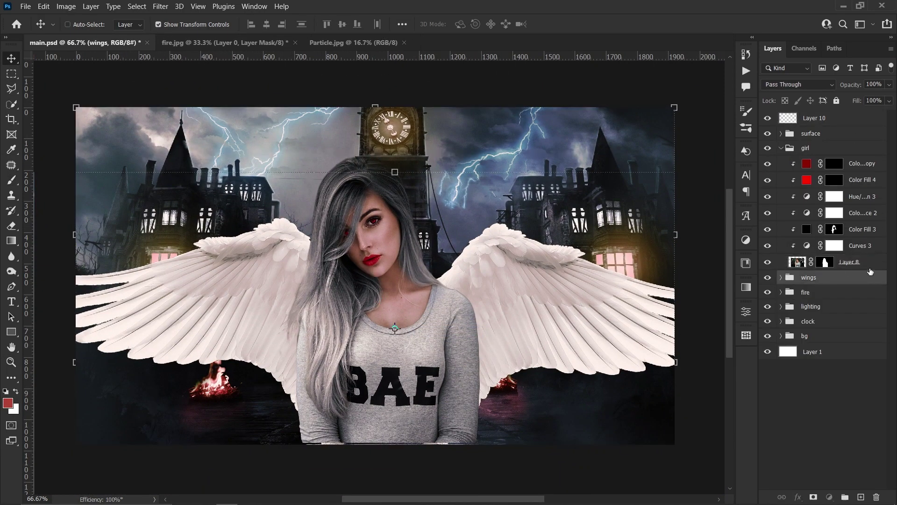
left_click(830, 496)
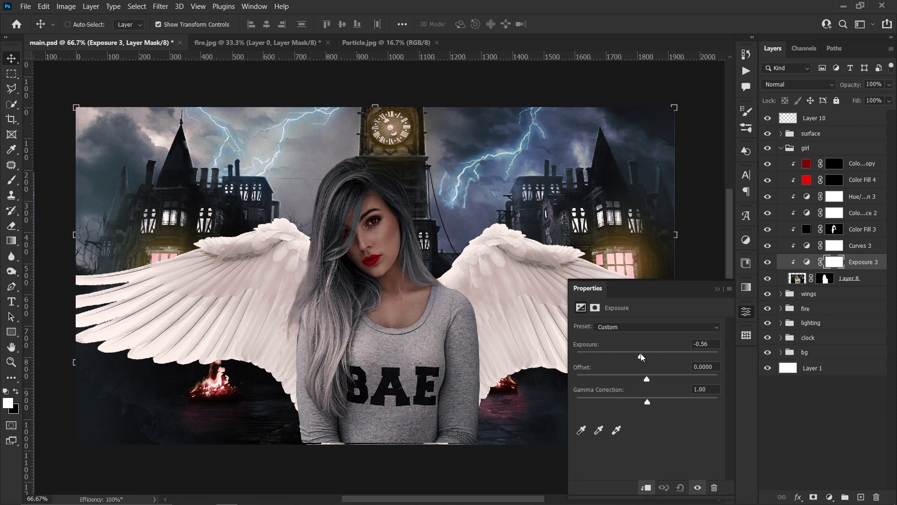
left_click_drag(860, 262, 869, 287)
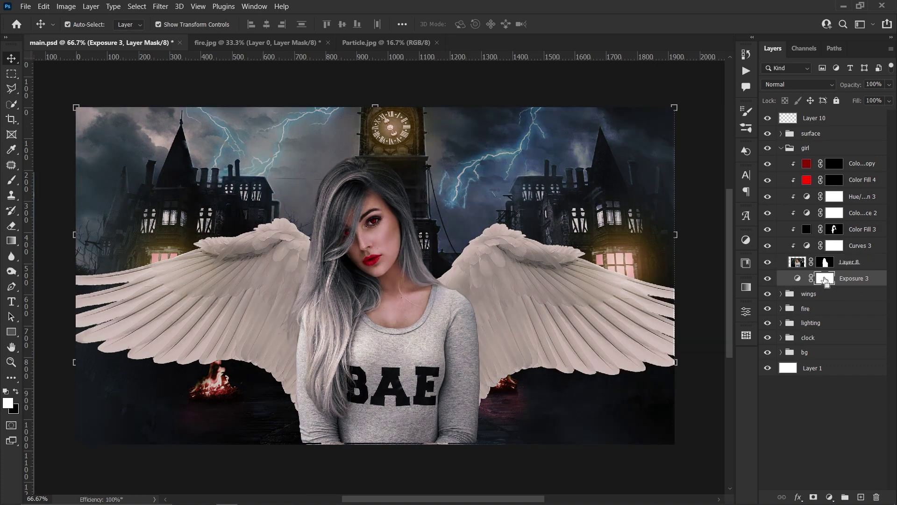
key("ctrl+i")
key("ctrl+plus")
Paint the exposure darkening onto the wings near her shoulders at 91% flow
key("b")
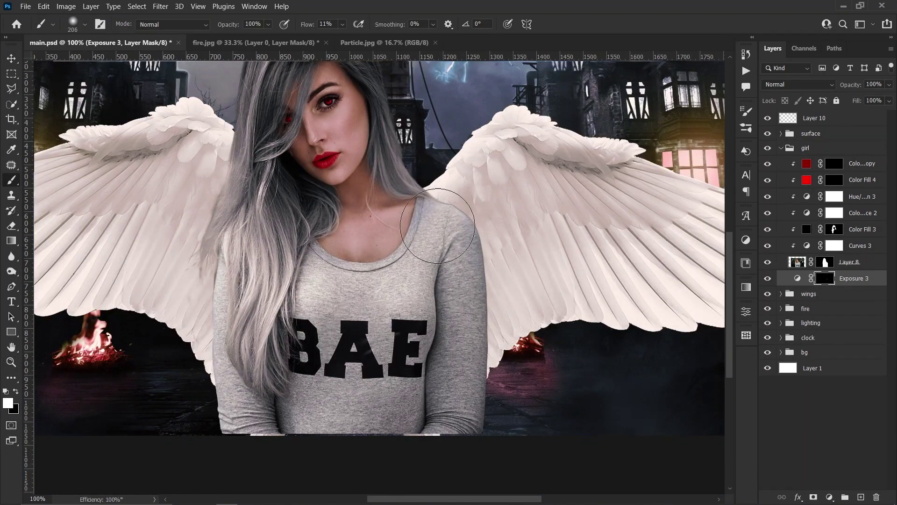
key("shift+9")
key("shift+1")
mouse_move(438, 226)
left_mouse_down()
mouse_move(449, 274)
mouse_move(421, 225)
left_mouse_up()
Lower the Exposure 3 layer's opacity to 64%
left_click(797, 279)
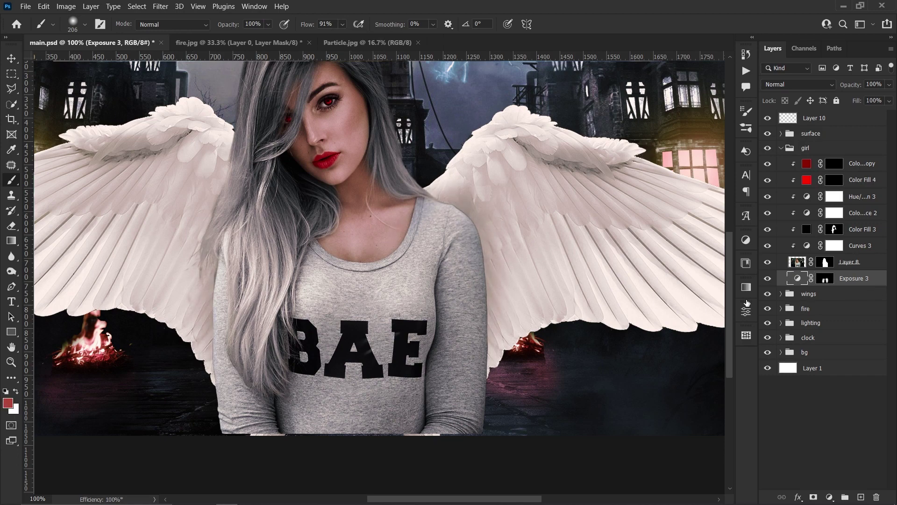
left_click(849, 117)
left_click(889, 84)
left_click_drag(890, 98, 870, 101)
Compare with and without the exposure, then stamp a merged Layer 12 at the top
key("z")
key("ctrl+0")
left_click(768, 279)
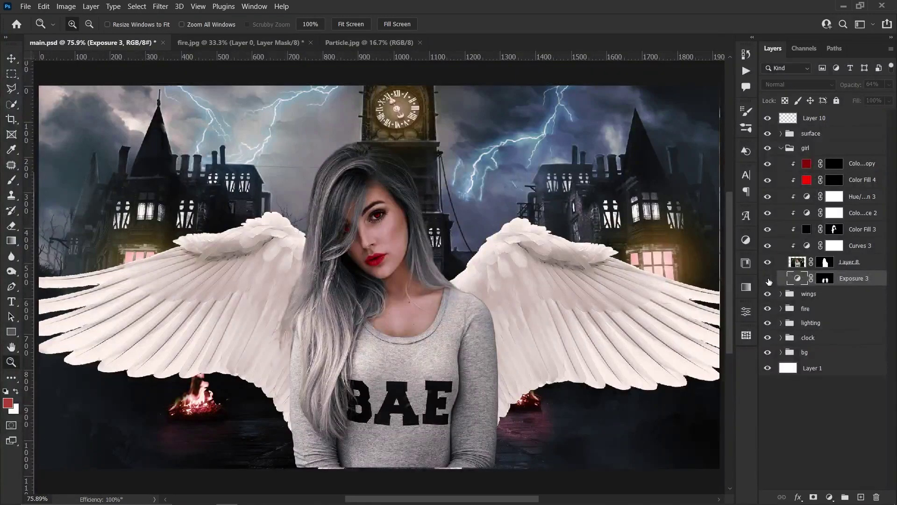
scroll(498, 292, "down", 3)
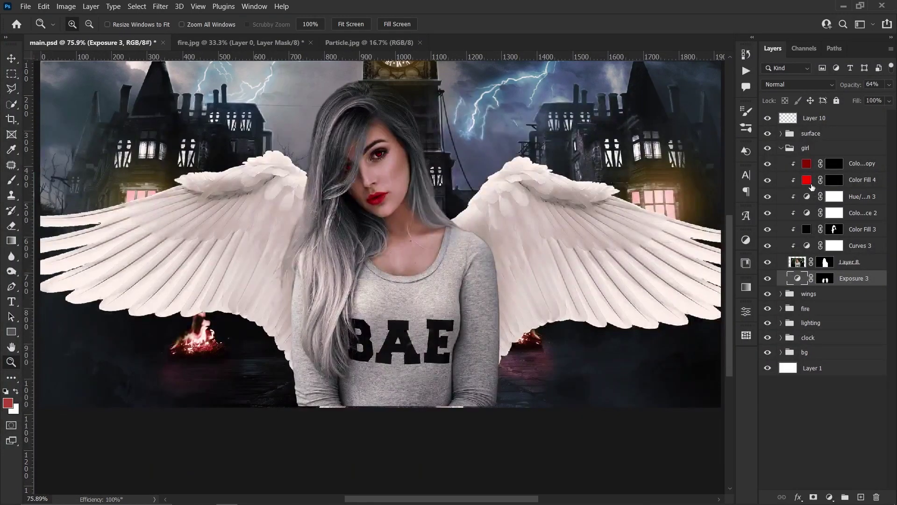
left_click(781, 147)
left_click(814, 118)
key("ctrl+shift+alt+e")
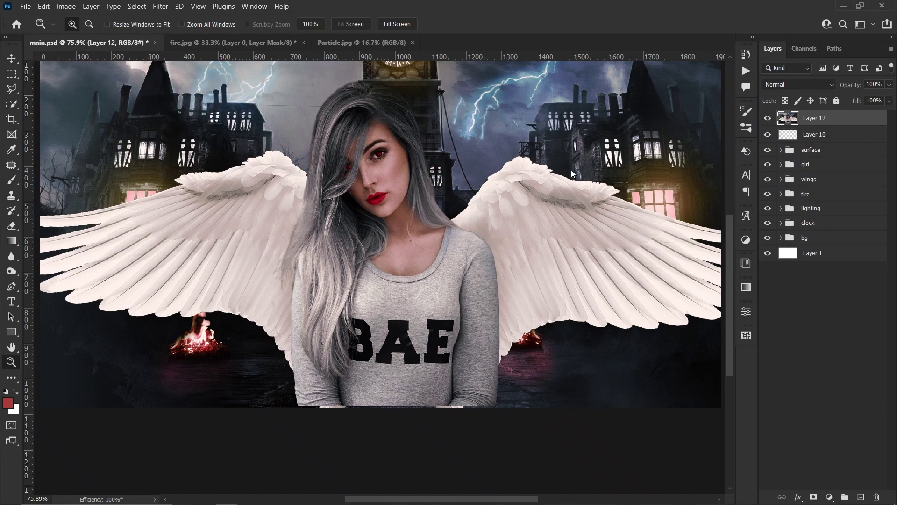
In Camera Raw, cool temperature, shadows +15, highlights -14, whites -10, deeper blacks, vibrance +30
key("ctrl+shift+a")
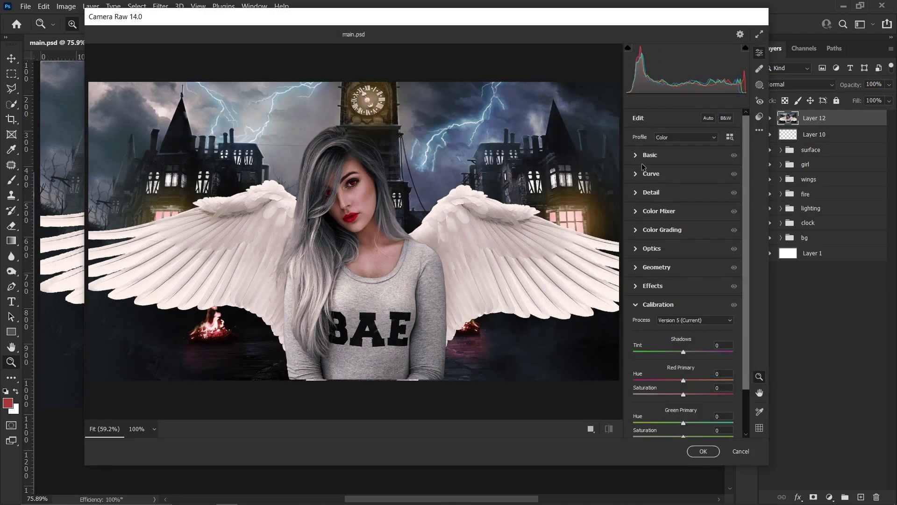
left_click(680, 191)
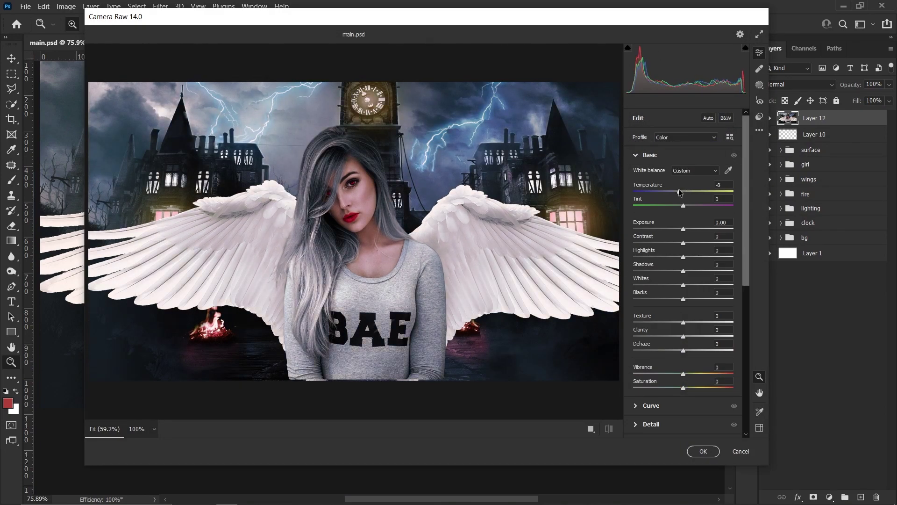
left_click(685, 228)
left_click_drag(679, 259, 677, 257)
left_click(690, 270)
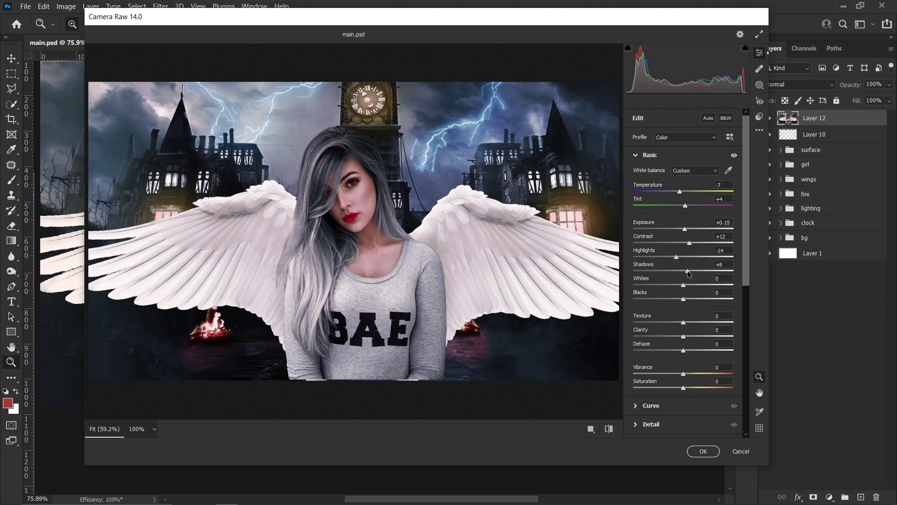
left_click(678, 285)
left_click(682, 298)
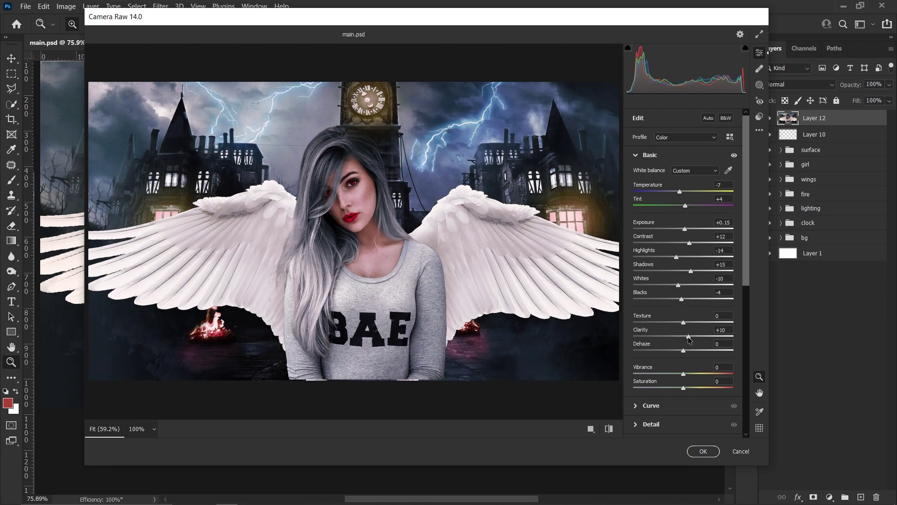
scroll(746, 281, "down", 5)
left_click(698, 292)
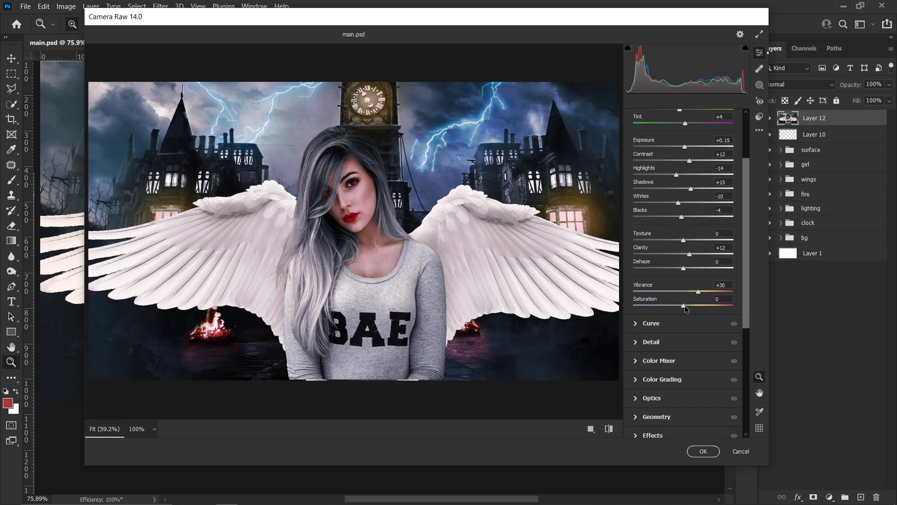
scroll(686, 246, "up", 5)
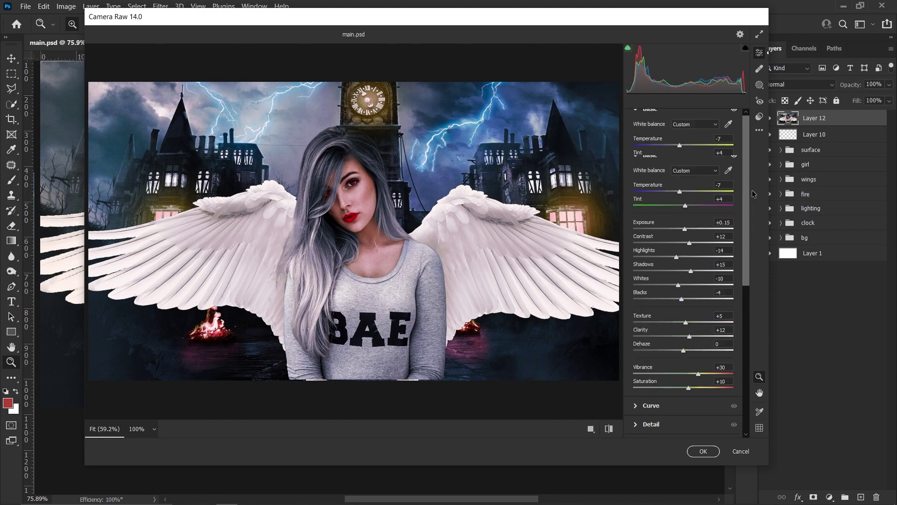
Adjust the blue and red channel curves and brighten the parametric Lights region slightly
left_click(651, 155)
left_click(651, 173)
left_click(703, 189)
left_click(683, 253)
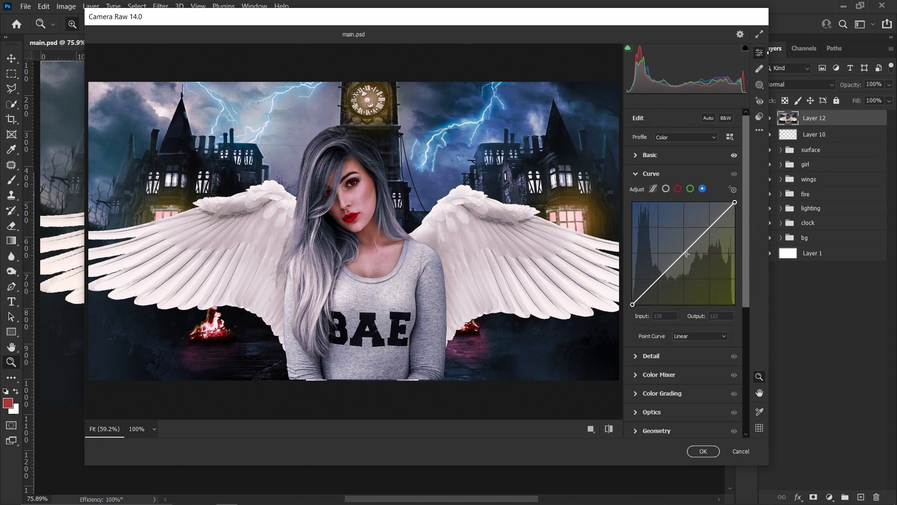
left_click(678, 189)
left_click(683, 253)
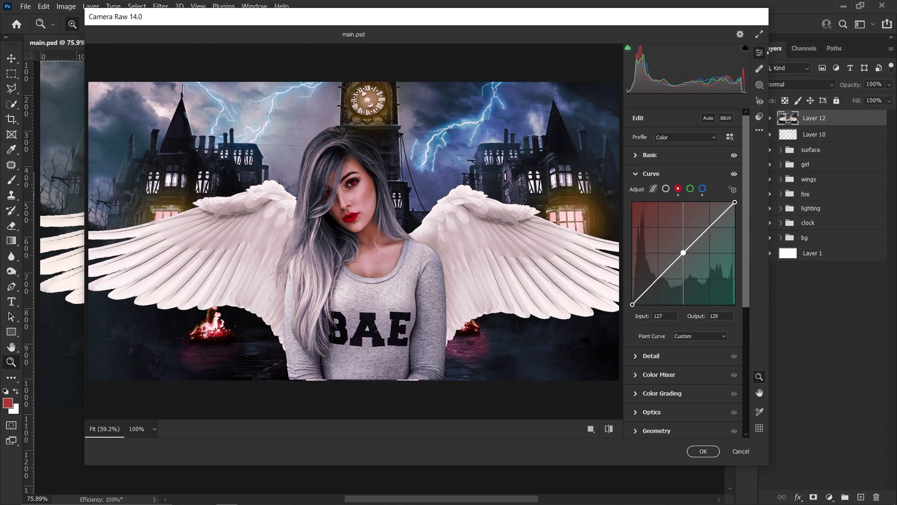
left_click(654, 189)
left_click_drag(683, 344, 687, 345)
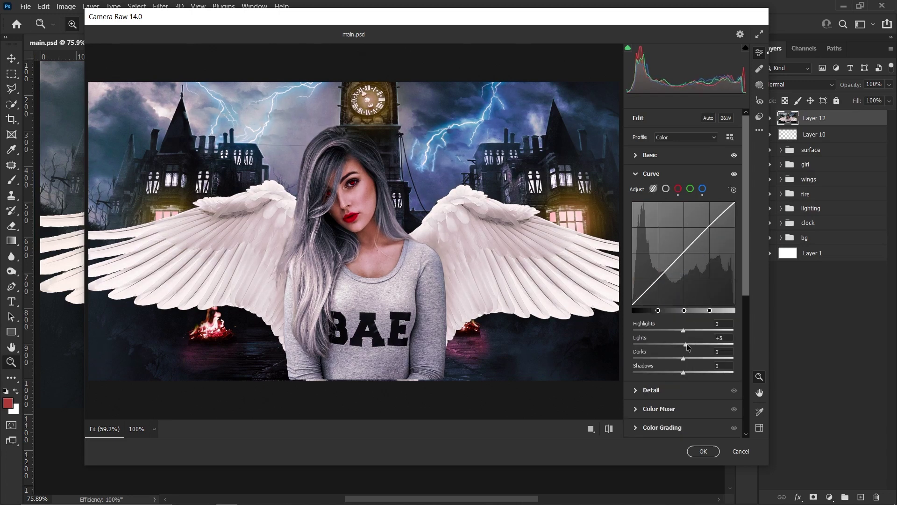
left_click(651, 173)
left_click(651, 192)
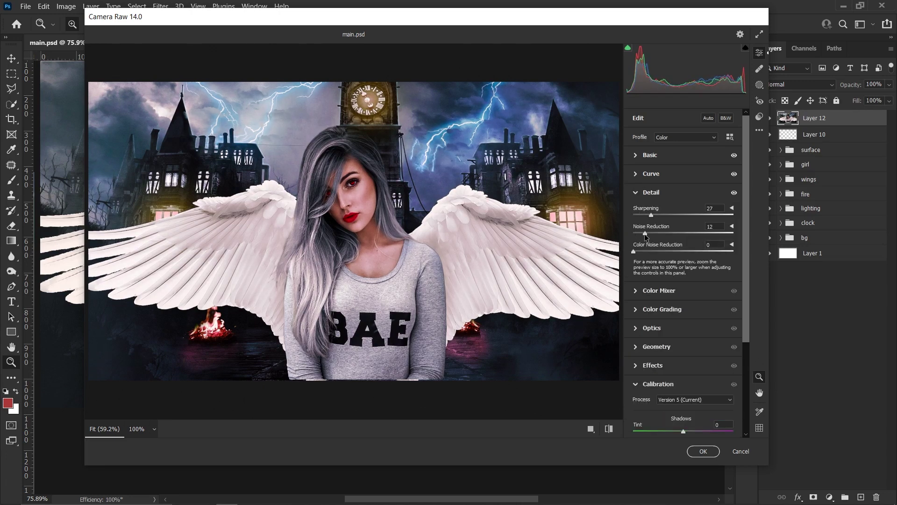
In Color Mixer HSL, shift the Blues hue to about -13 and brighten Reds luminance
left_click(659, 196)
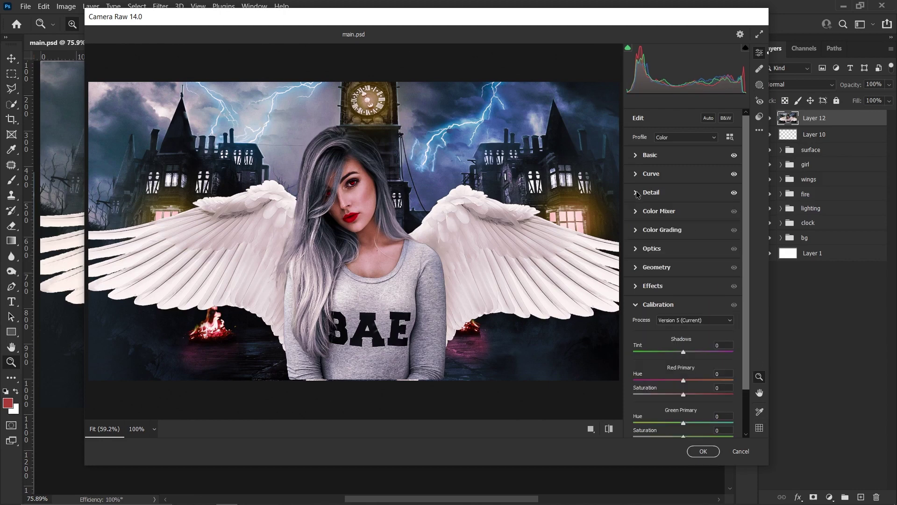
left_click_drag(684, 252, 677, 252)
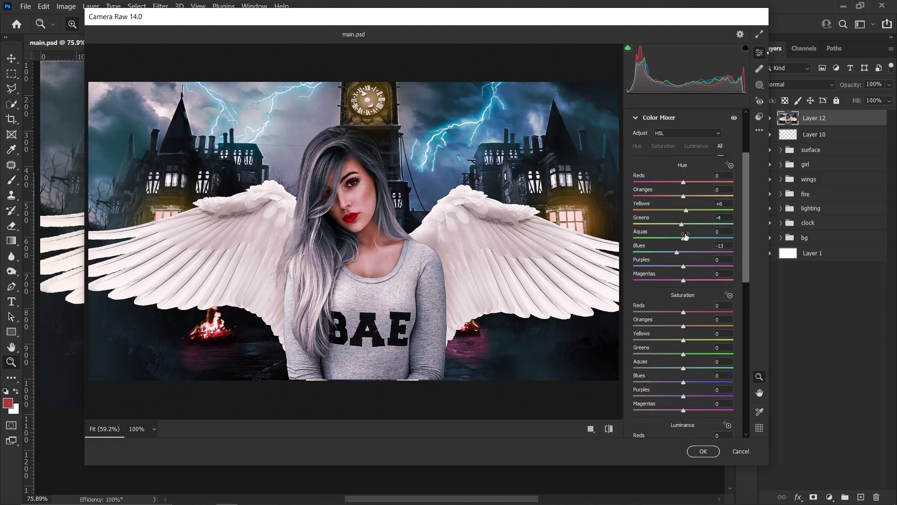
scroll(704, 260, "down", 3)
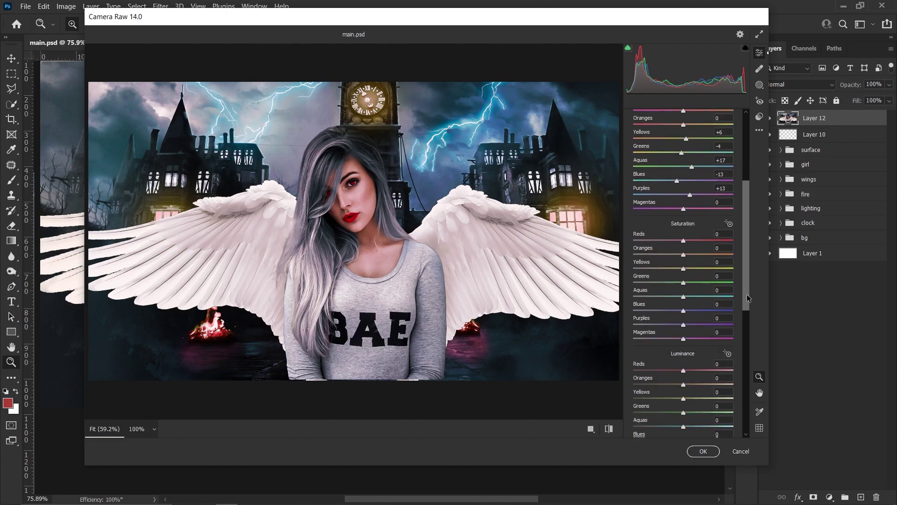
left_click_drag(683, 309, 680, 310)
scroll(690, 281, "down", 5)
left_click(700, 265)
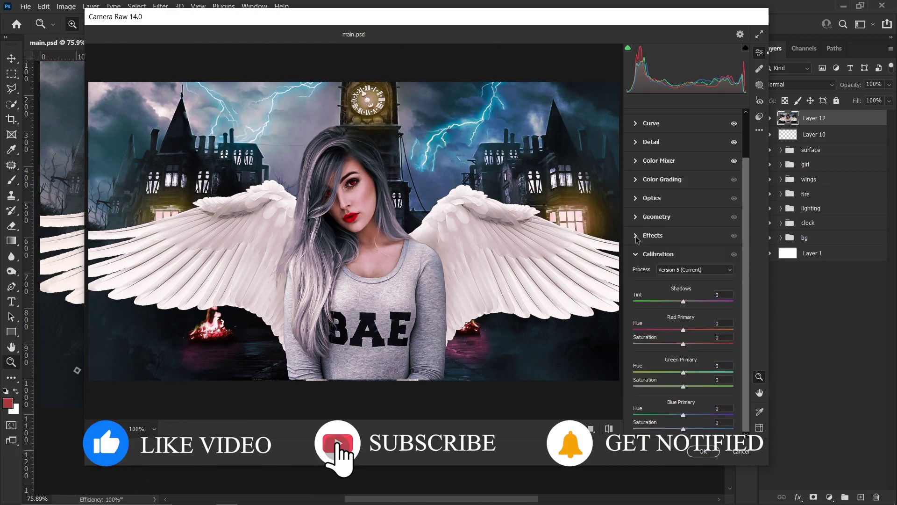
Add a -19 vignette, set calibration Shadows Tint to +16, and raise Texture to +31
left_click_drag(681, 277, 672, 276)
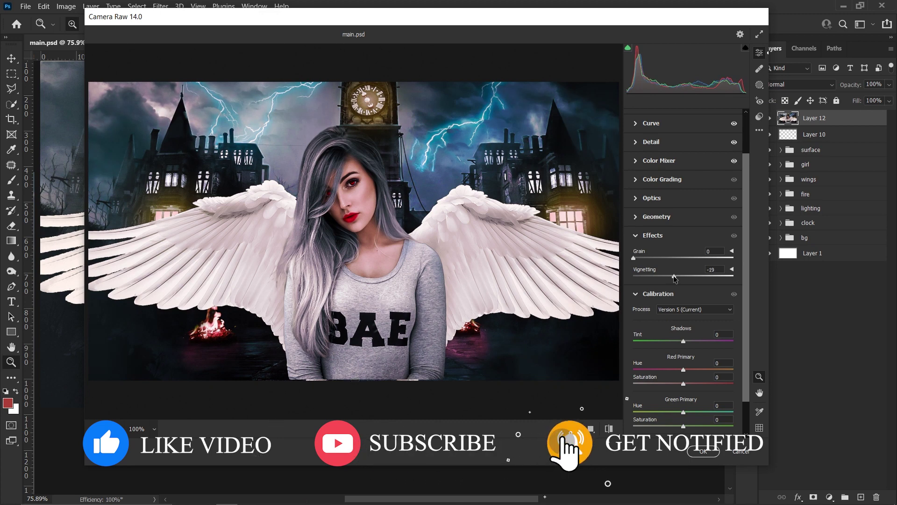
left_click(636, 236)
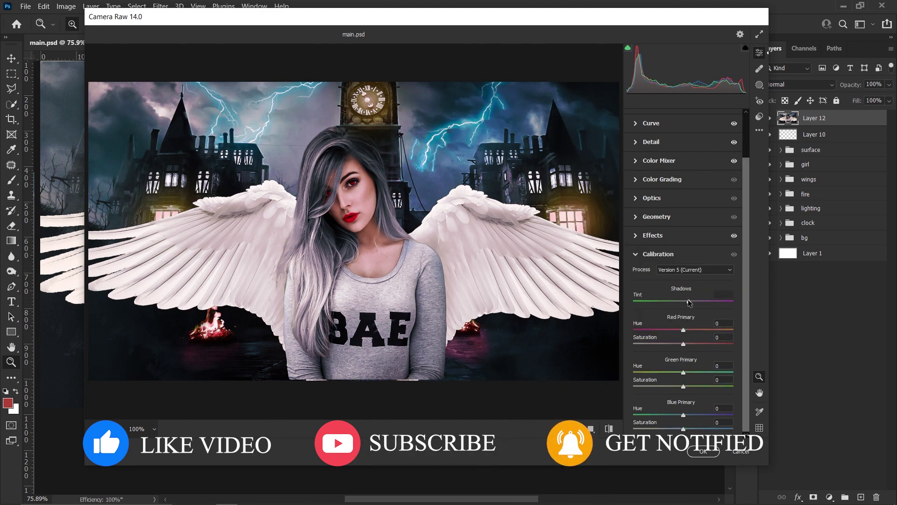
left_click_drag(688, 302, 680, 330)
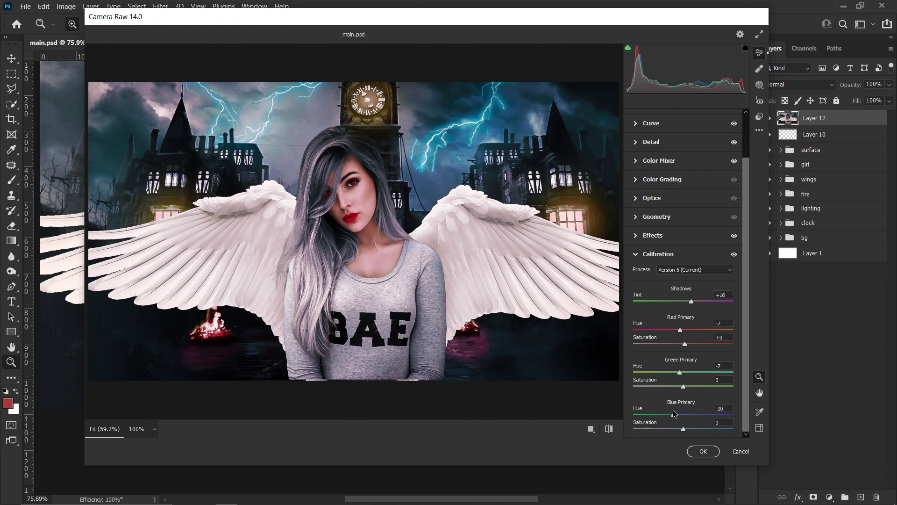
left_click(635, 253)
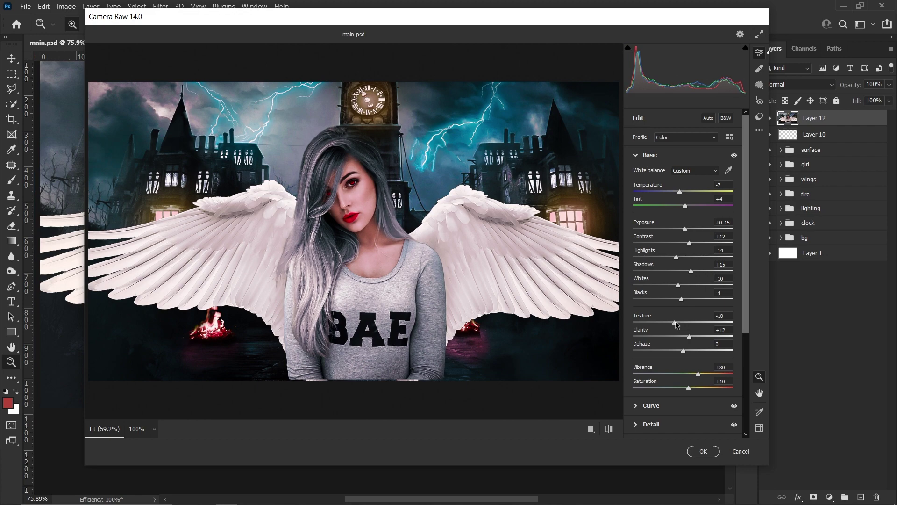
left_click_drag(650, 323, 702, 323)
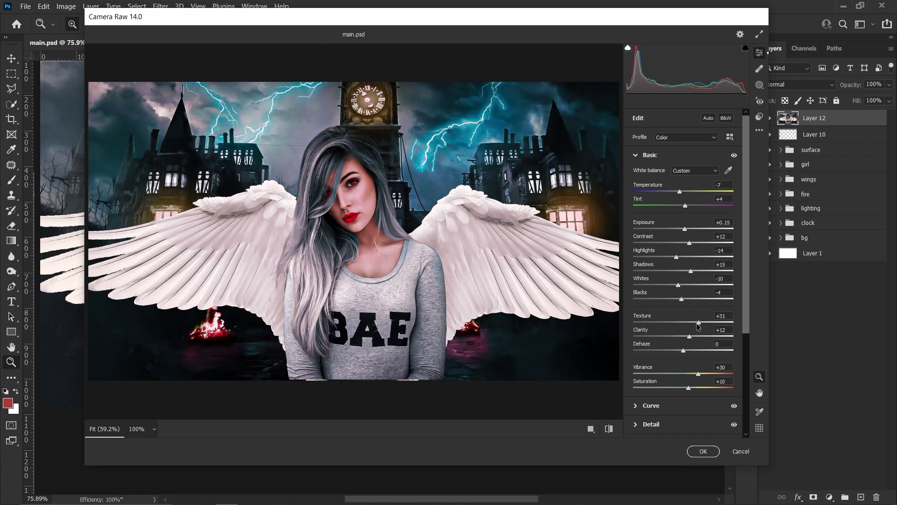